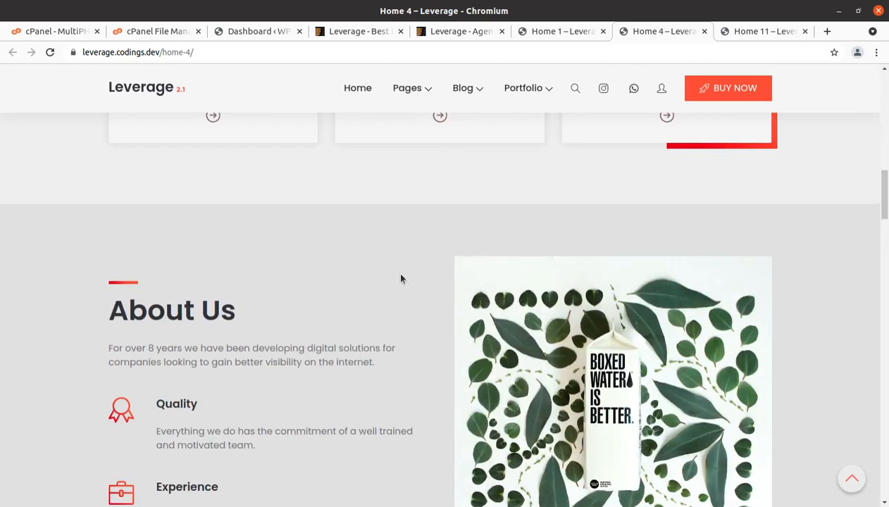
View the opening sections of the Leverage theme's Home 4 and Home 11 demos.
{"action": "scroll", "coordinate": [401, 279], "scroll_direction": "up", "scroll_amount": 5}
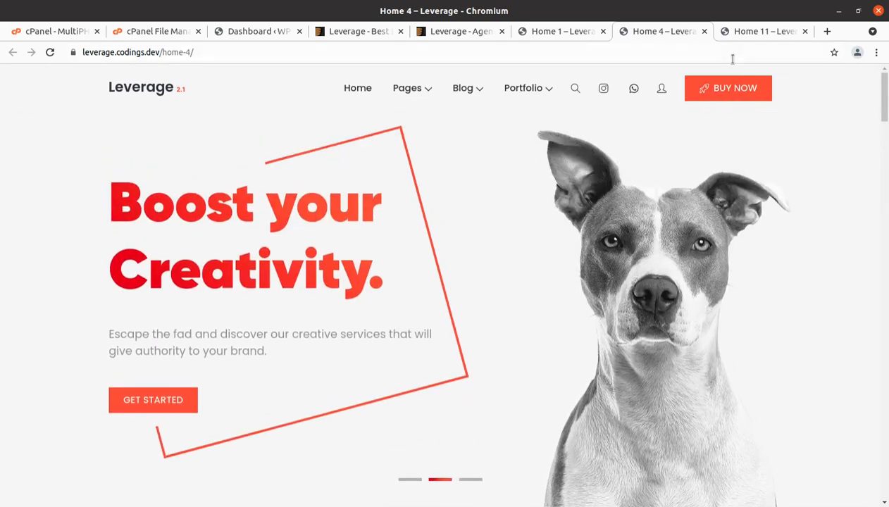
{"action": "left_click", "coordinate": [740, 33]}
{"action": "scroll", "coordinate": [679, 301], "scroll_direction": "up", "scroll_amount": 10}
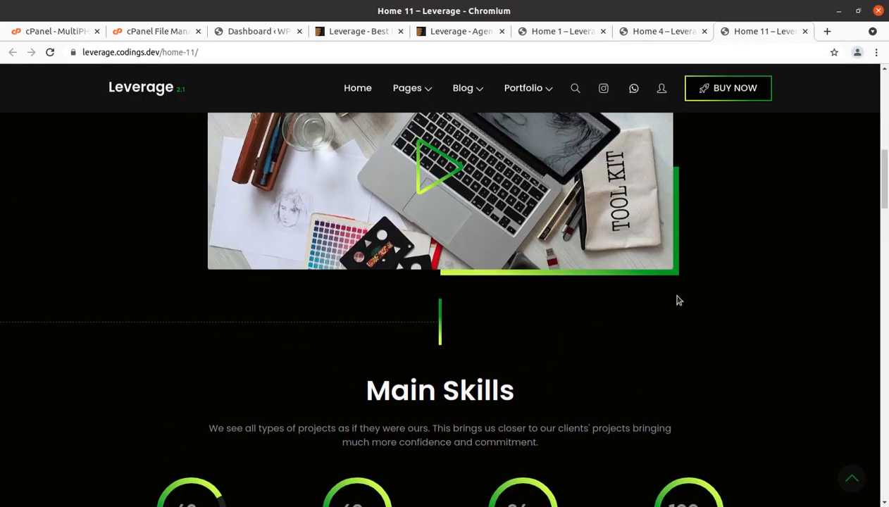
{"action": "scroll", "coordinate": [678, 301], "scroll_direction": "up", "scroll_amount": 1}
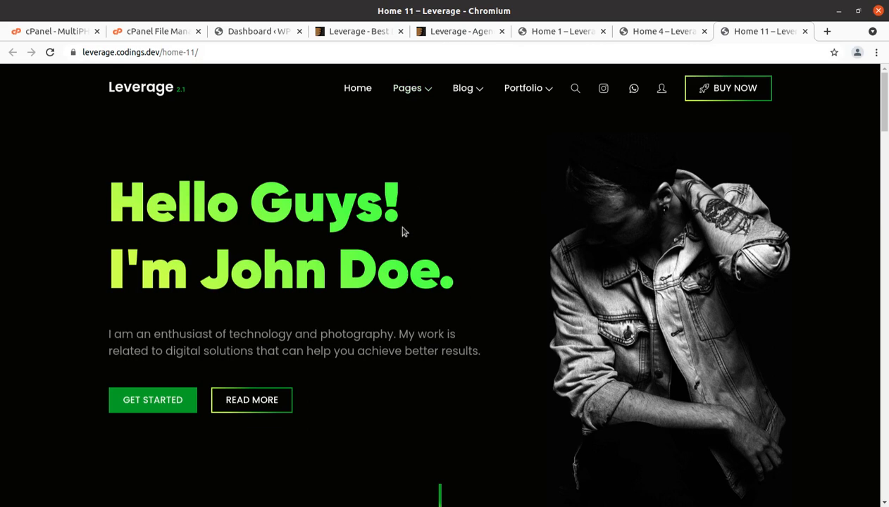
Open the Leverage item page on ThemeForest and check its author, Elite Author status, publication date and last update.
{"action": "left_click", "coordinate": [361, 32]}
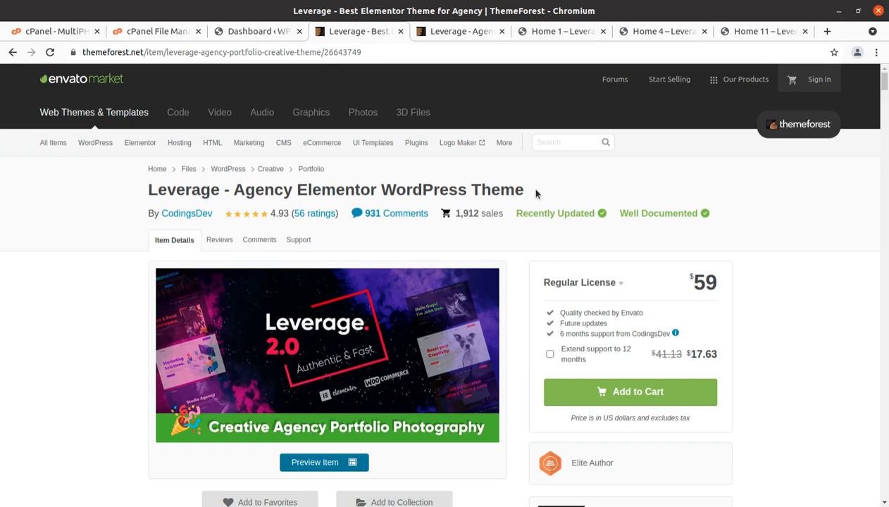
{"action": "scroll", "coordinate": [536, 192], "scroll_direction": "down", "scroll_amount": 2}
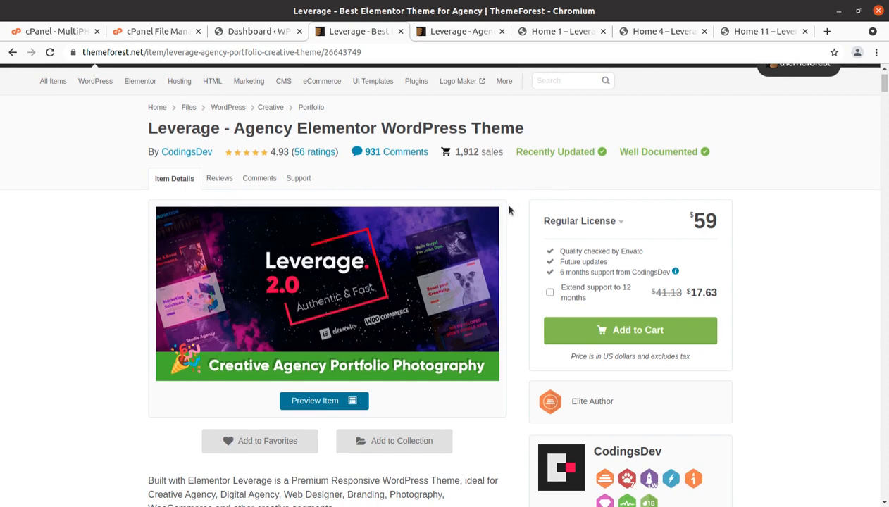
{"action": "scroll", "coordinate": [519, 234], "scroll_direction": "down", "scroll_amount": 3}
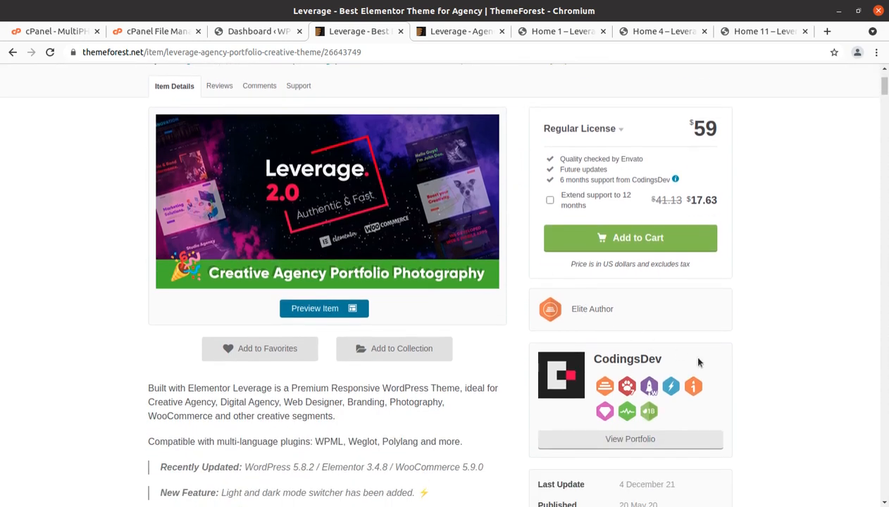
{"action": "left_click_drag", "start_coordinate": [699, 363], "coordinate": [596, 346]}
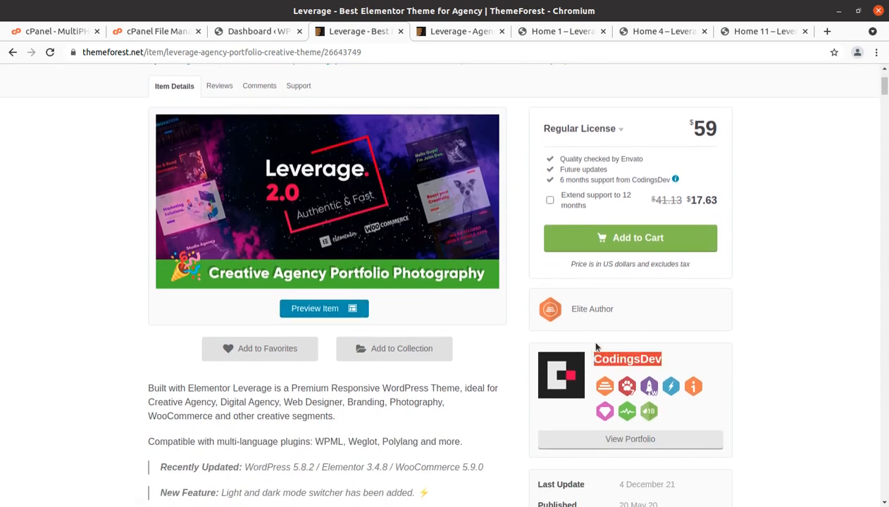
{"action": "left_click_drag", "start_coordinate": [625, 310], "coordinate": [561, 310]}
{"action": "scroll", "coordinate": [637, 318], "scroll_direction": "down", "scroll_amount": 2}
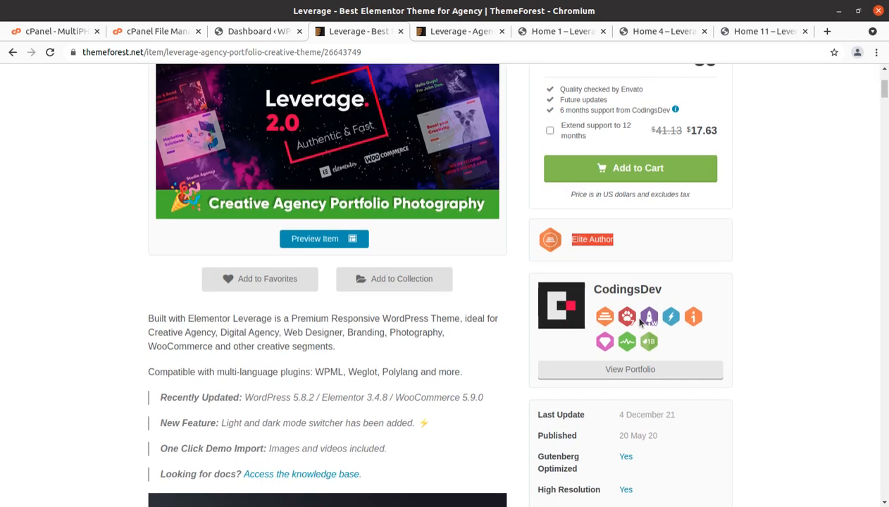
{"action": "scroll", "coordinate": [655, 353], "scroll_direction": "down", "scroll_amount": 2}
{"action": "left_click_drag", "start_coordinate": [659, 383], "coordinate": [617, 387]}
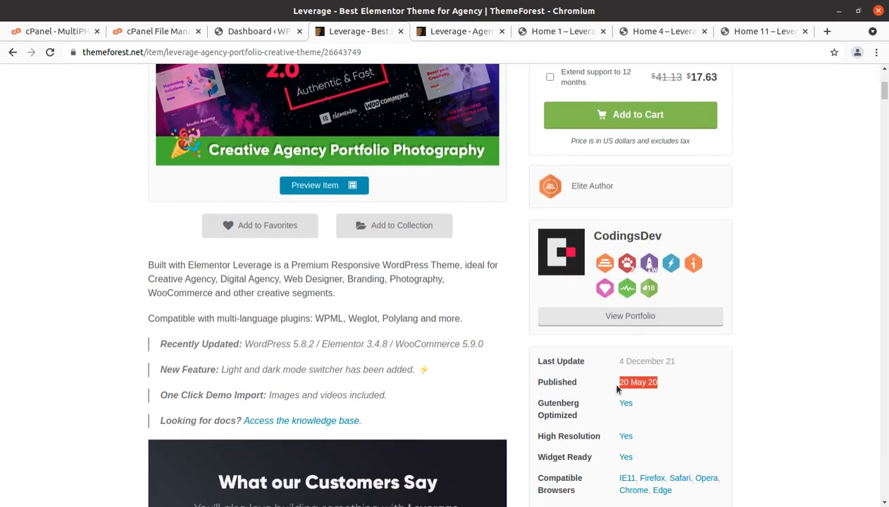
{"action": "left_click_drag", "start_coordinate": [689, 362], "coordinate": [616, 363]}
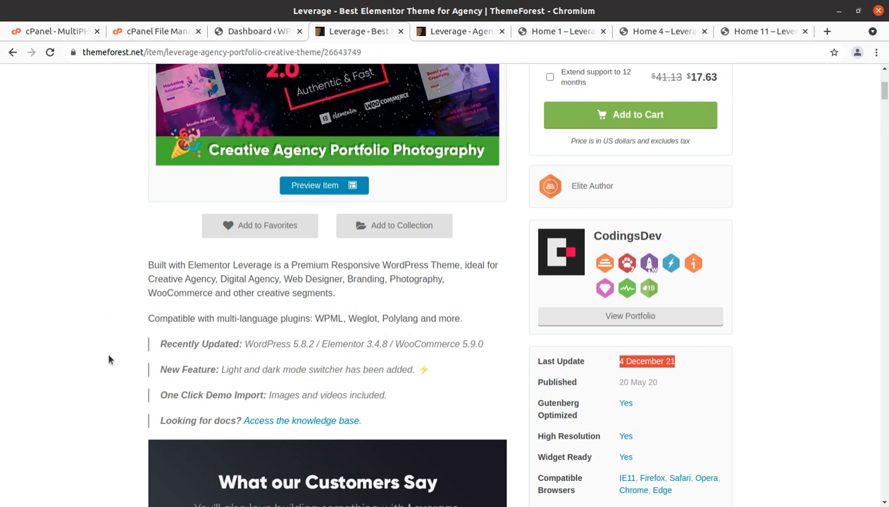
Review the theme's compatibility details, supported WordPress versions and customer testimonials on the item page.
{"action": "scroll", "coordinate": [499, 400], "scroll_direction": "down", "scroll_amount": 2}
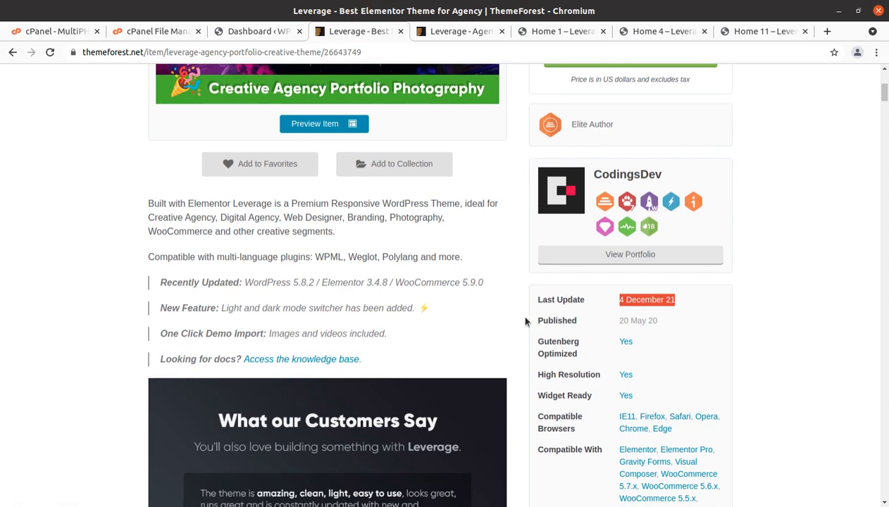
{"action": "scroll", "coordinate": [525, 321], "scroll_direction": "down", "scroll_amount": 3}
{"action": "scroll", "coordinate": [740, 336], "scroll_direction": "down", "scroll_amount": 2}
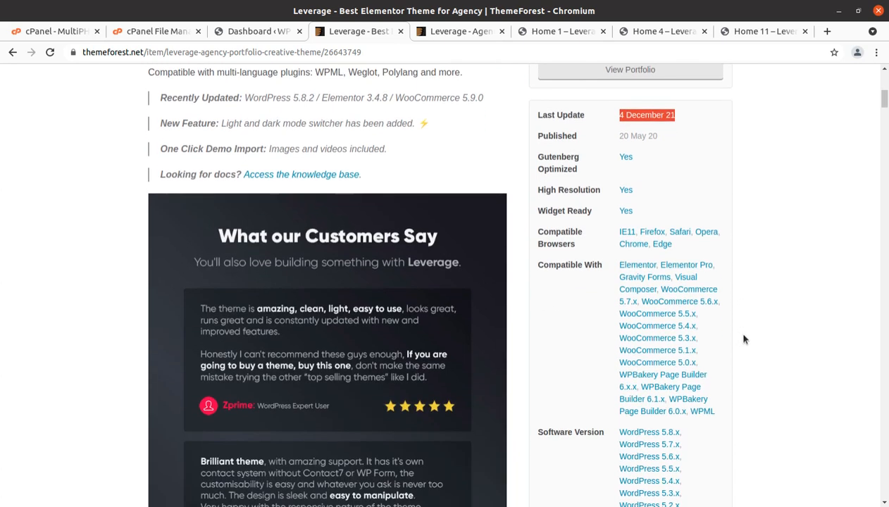
{"action": "scroll", "coordinate": [743, 340], "scroll_direction": "down", "scroll_amount": 2}
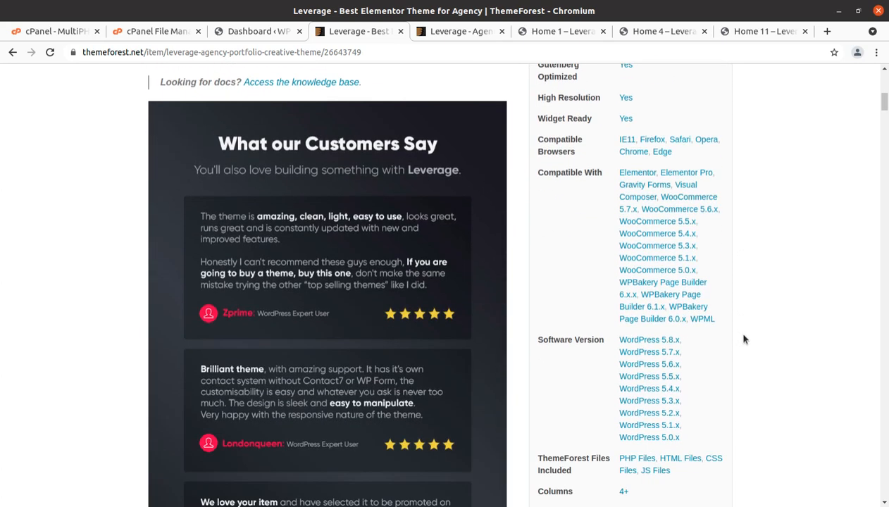
{"action": "left_click_drag", "start_coordinate": [707, 353], "coordinate": [620, 339]}
{"action": "scroll", "coordinate": [712, 375], "scroll_direction": "down", "scroll_amount": 5}
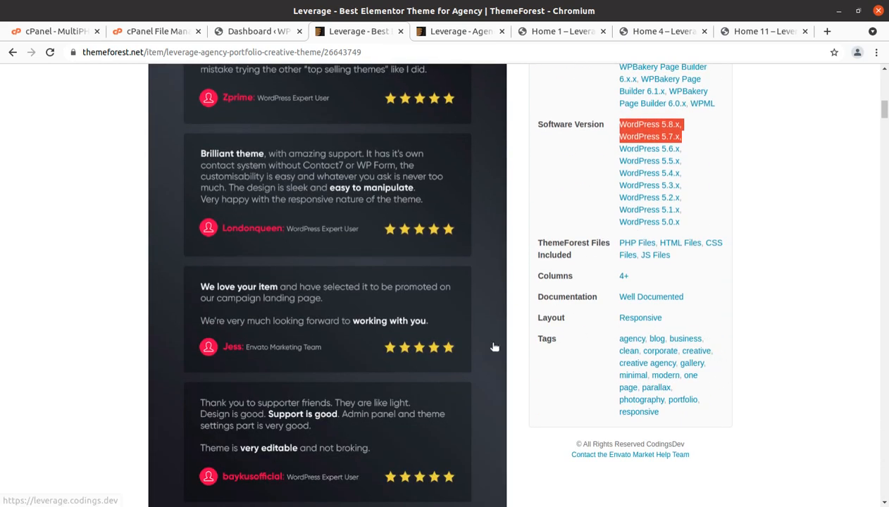
{"action": "scroll", "coordinate": [495, 347], "scroll_direction": "down", "scroll_amount": 4}
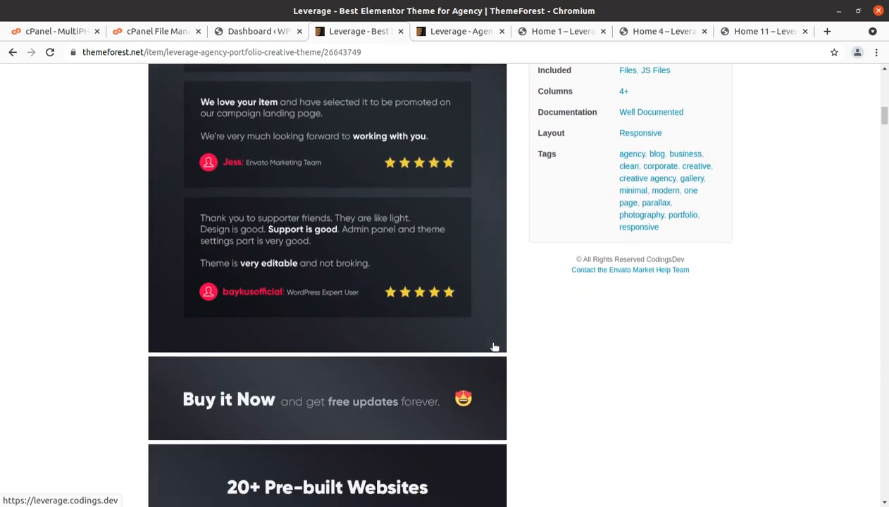
Browse the Home 1, Home 4 and Home 11 demo pages, including the About Us section of Home 1.
{"action": "left_click", "coordinate": [537, 30]}
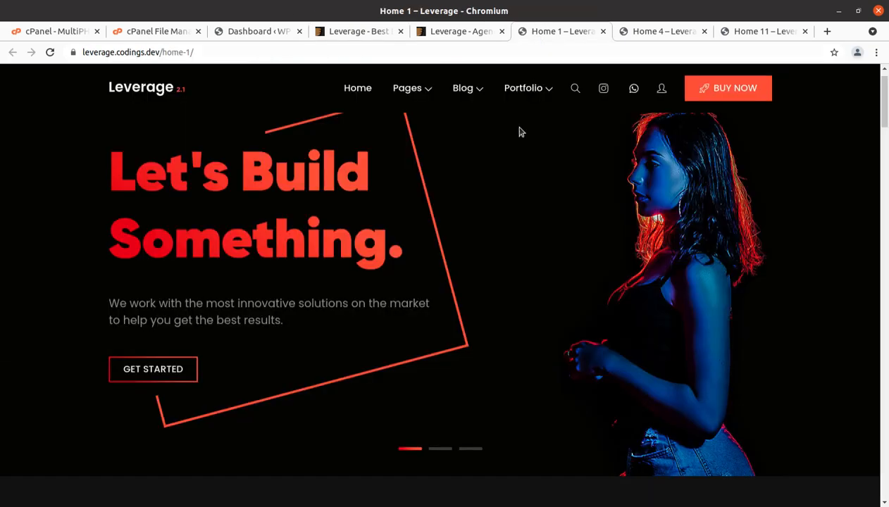
{"action": "scroll", "coordinate": [479, 284], "scroll_direction": "down", "scroll_amount": 5}
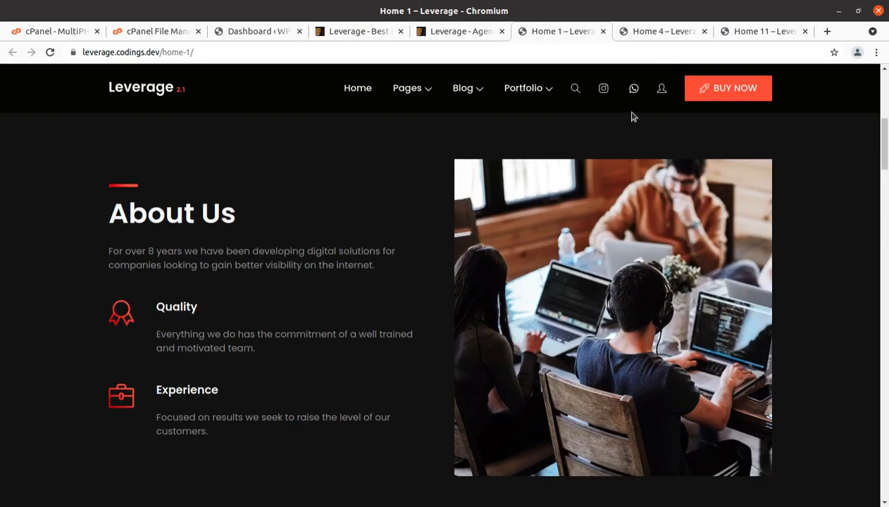
{"action": "left_click", "coordinate": [659, 34]}
{"action": "scroll", "coordinate": [511, 323], "scroll_direction": "down", "scroll_amount": 4}
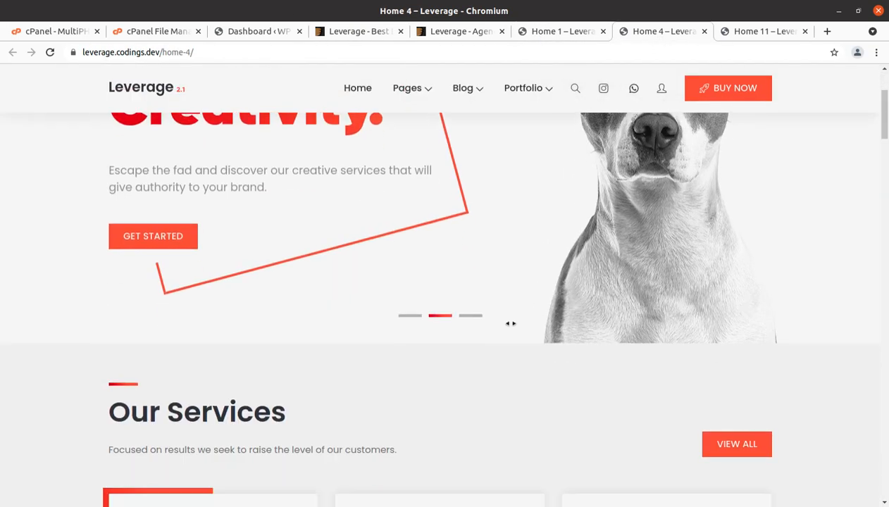
{"action": "left_click", "coordinate": [761, 34]}
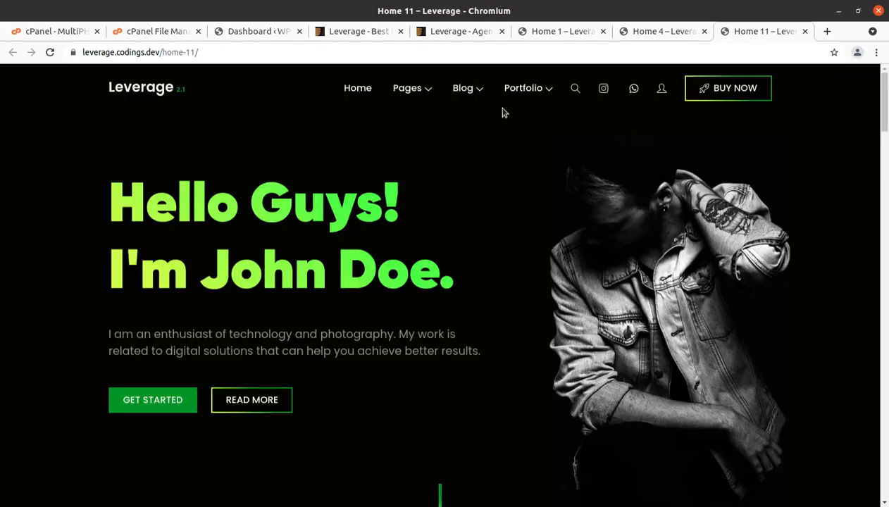
Look through the gallery of pre-built websites and the Get Performance section in the theme's ThemeForest preview.
{"action": "left_click", "coordinate": [471, 35]}
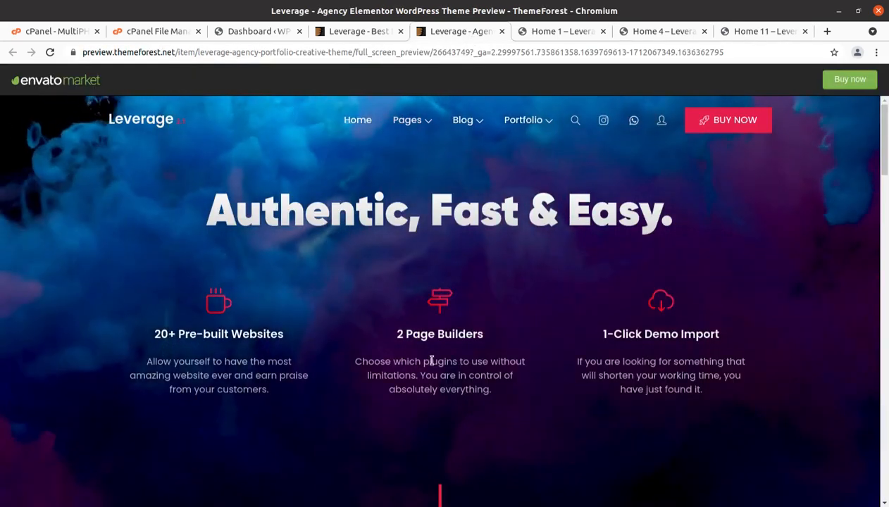
{"action": "scroll", "coordinate": [435, 362], "scroll_direction": "down", "scroll_amount": 4}
{"action": "scroll", "coordinate": [434, 362], "scroll_direction": "down", "scroll_amount": 4}
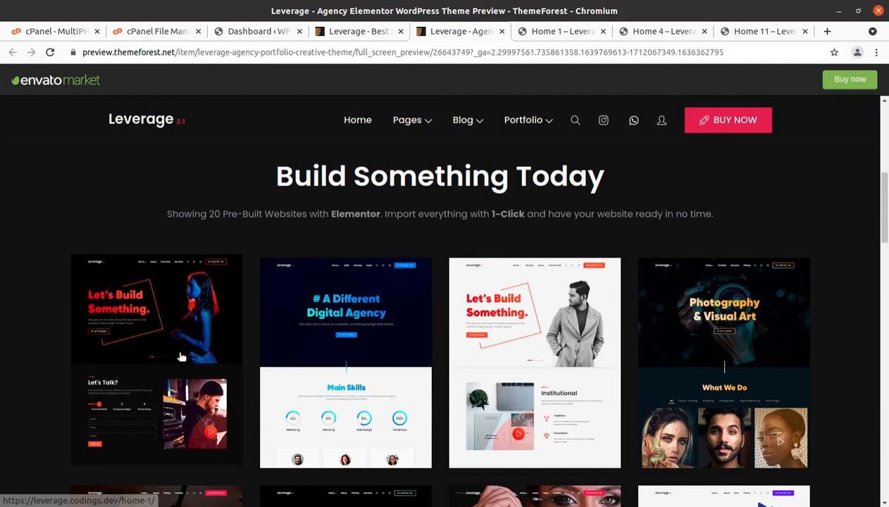
{"action": "scroll", "coordinate": [561, 361], "scroll_direction": "down", "scroll_amount": 1}
{"action": "scroll", "coordinate": [561, 360], "scroll_direction": "down", "scroll_amount": 6}
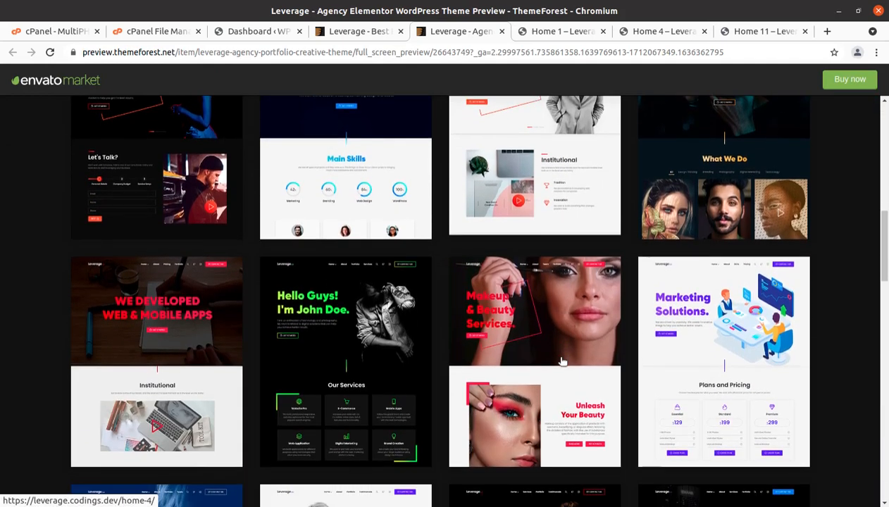
{"action": "scroll", "coordinate": [561, 361], "scroll_direction": "down", "scroll_amount": 1}
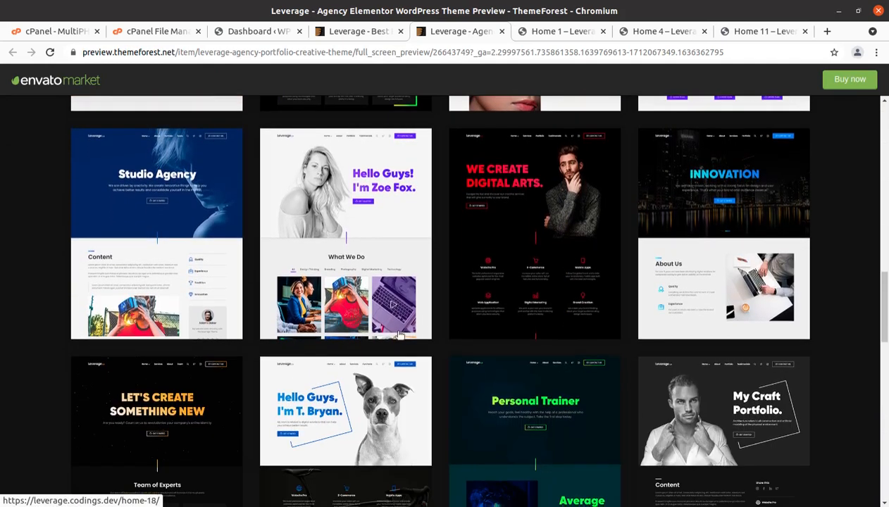
{"action": "scroll", "coordinate": [287, 301], "scroll_direction": "down", "scroll_amount": 5}
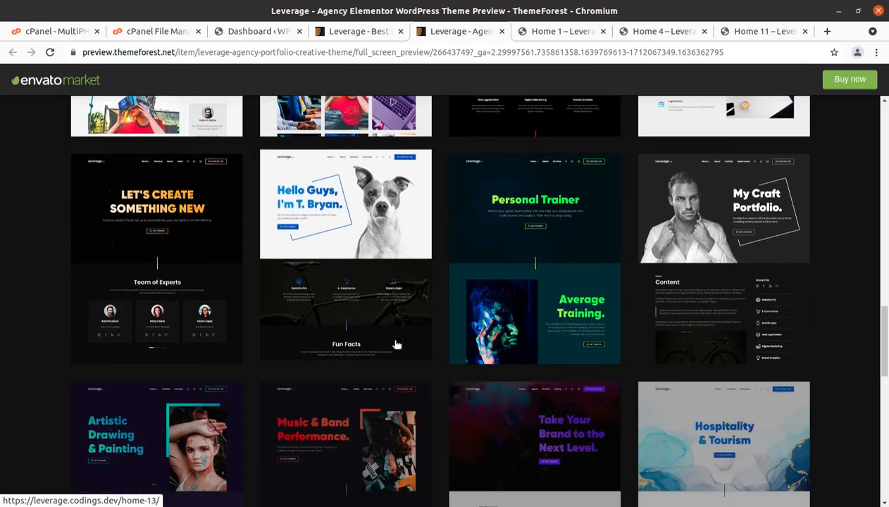
{"action": "scroll", "coordinate": [397, 344], "scroll_direction": "down", "scroll_amount": 3}
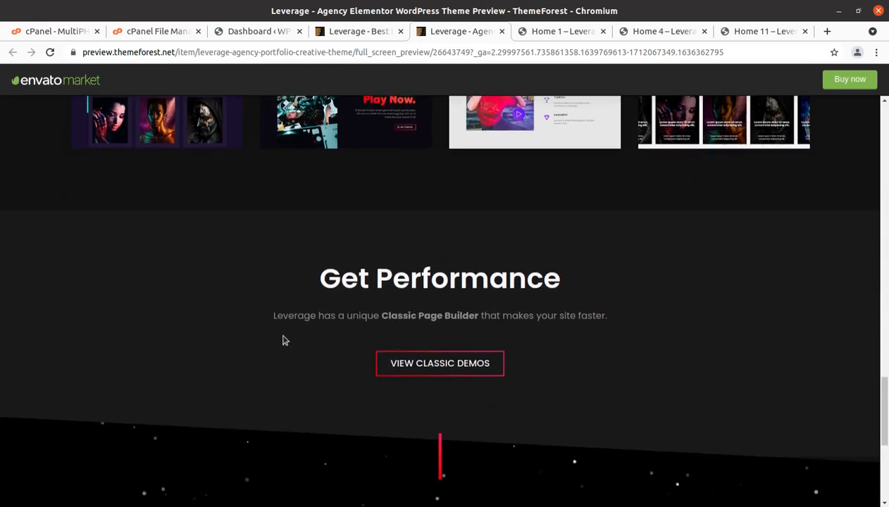
{"action": "scroll", "coordinate": [338, 343], "scroll_direction": "down", "scroll_amount": 1}
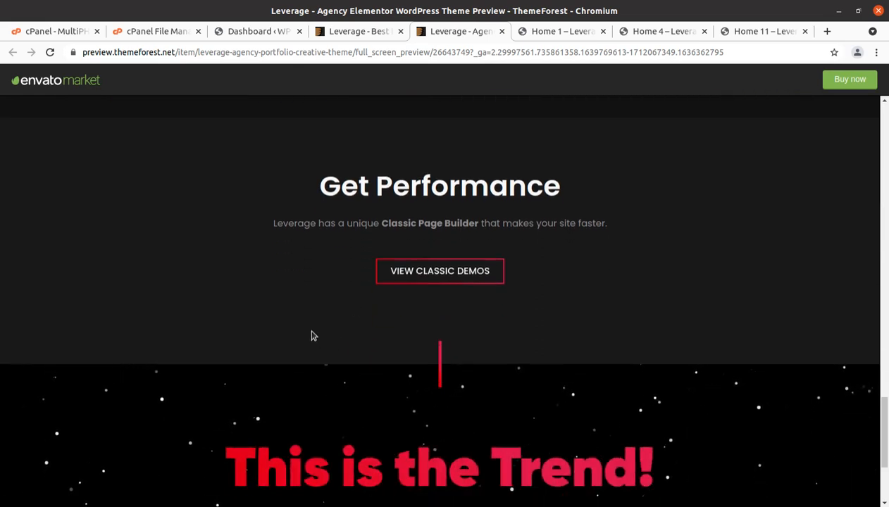
{"action": "scroll", "coordinate": [314, 336], "scroll_direction": "down", "scroll_amount": 2}
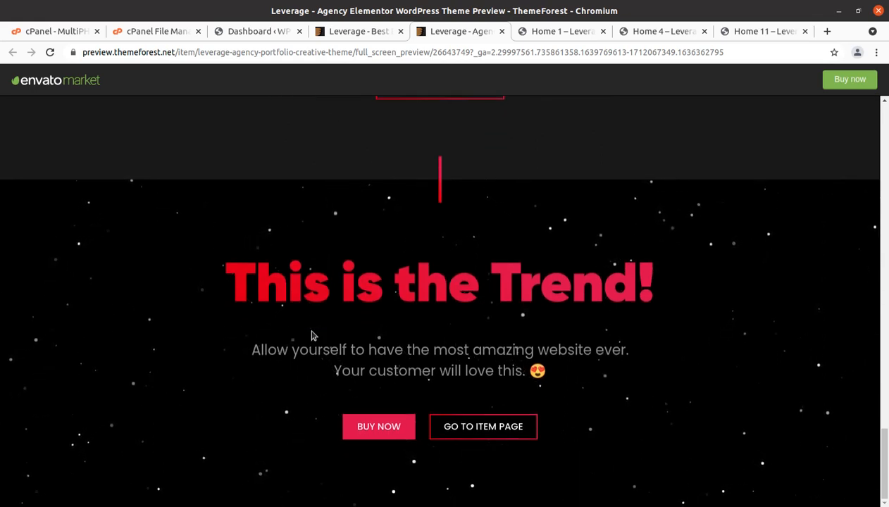
{"action": "scroll", "coordinate": [318, 318], "scroll_direction": "up", "scroll_amount": 6}
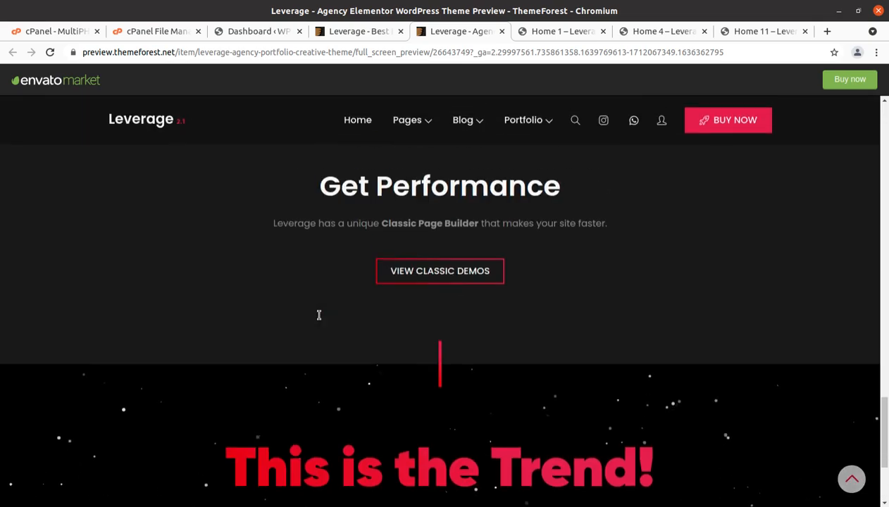
{"action": "scroll", "coordinate": [318, 315], "scroll_direction": "up", "scroll_amount": 15}
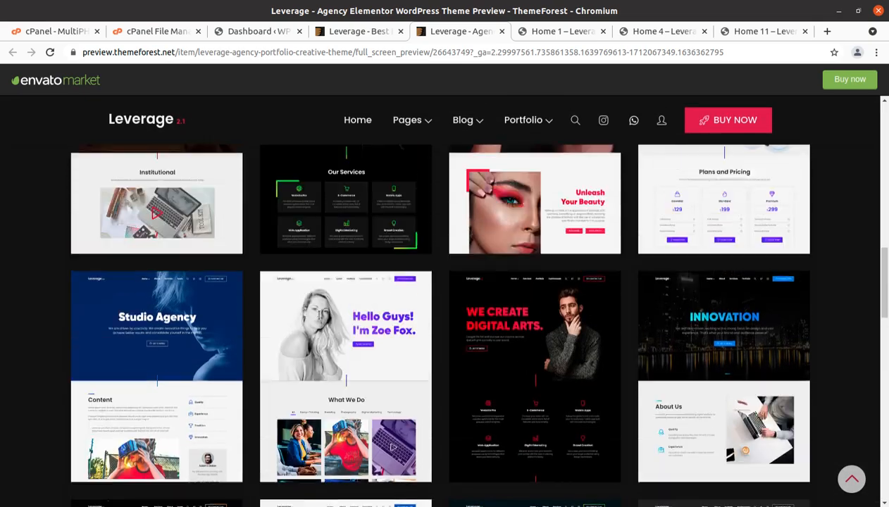
{"action": "scroll", "coordinate": [318, 316], "scroll_direction": "up", "scroll_amount": 10}
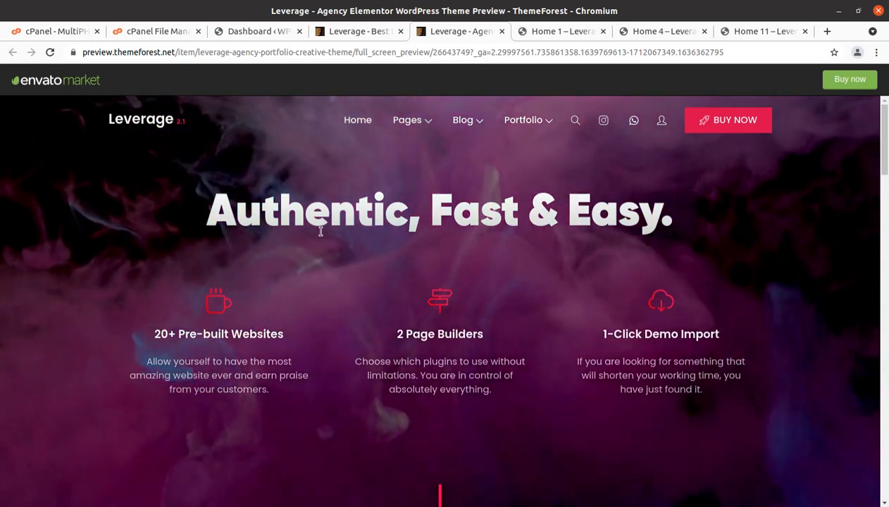
Compare the hero sections at the top of the Home 1, Home 4 and Home 11 demos.
{"action": "left_click", "coordinate": [545, 33]}
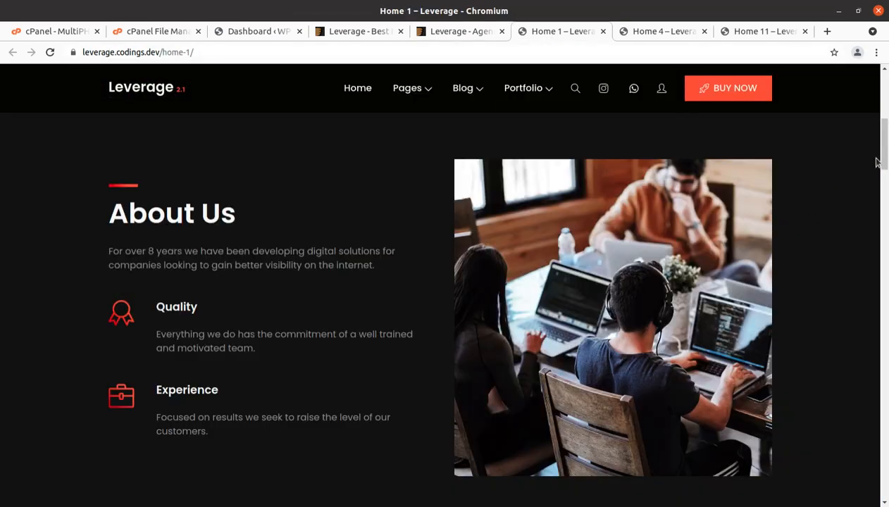
{"action": "left_click_drag", "start_coordinate": [872, 161], "coordinate": [872, 111]}
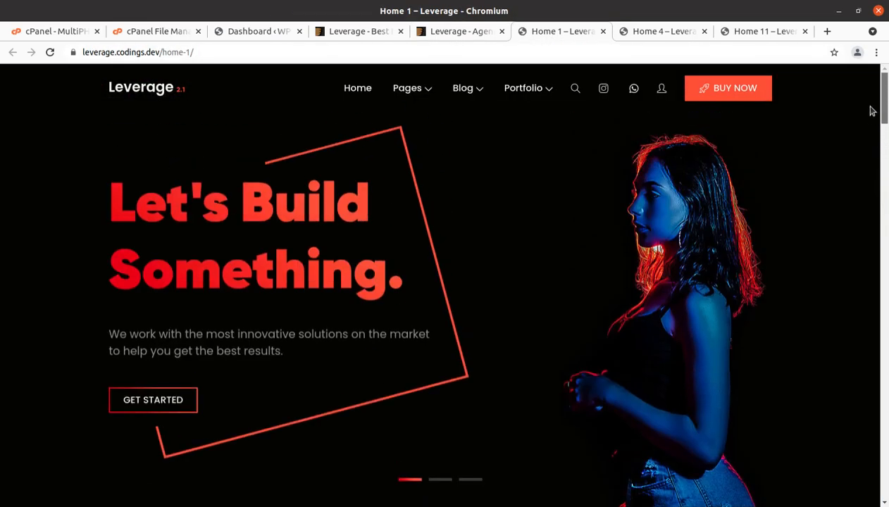
{"action": "left_click", "coordinate": [659, 32]}
{"action": "left_click_drag", "start_coordinate": [887, 156], "coordinate": [870, 83]}
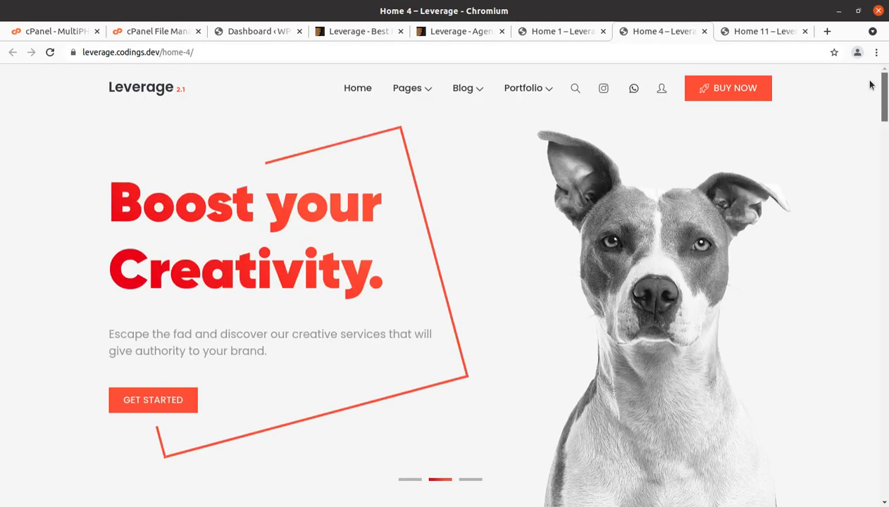
{"action": "left_click", "coordinate": [735, 33]}
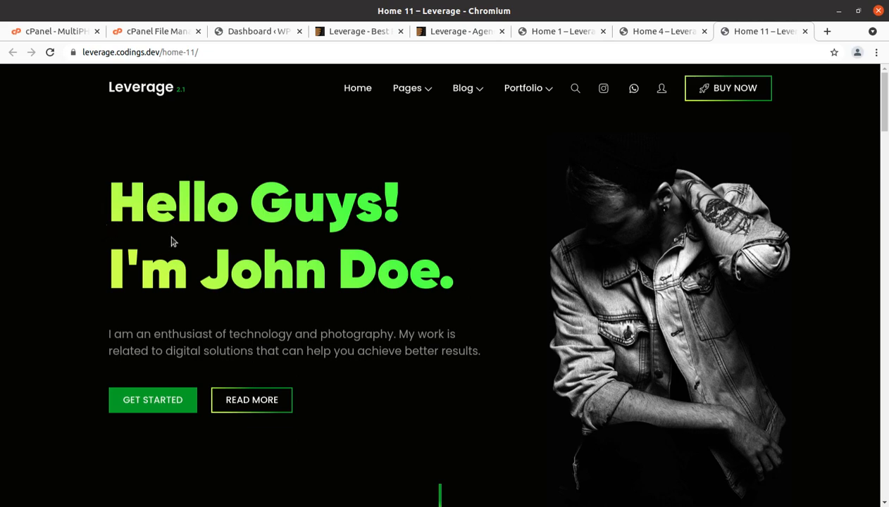
Switch to the WordPress dashboard of the WP Themes site.
{"action": "left_click", "coordinate": [242, 34]}
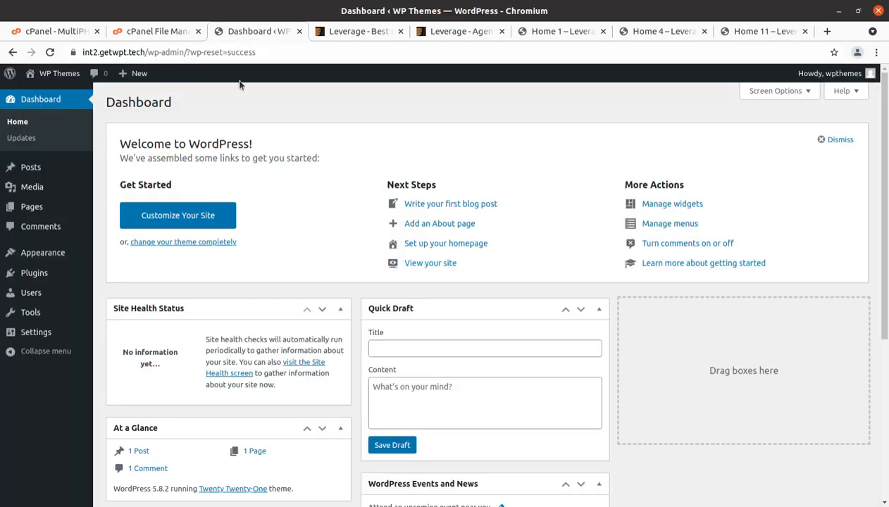
Check the WordPress version and the active theme in the dashboard's At a Glance box.
{"action": "scroll", "coordinate": [234, 293], "scroll_direction": "down", "scroll_amount": 3}
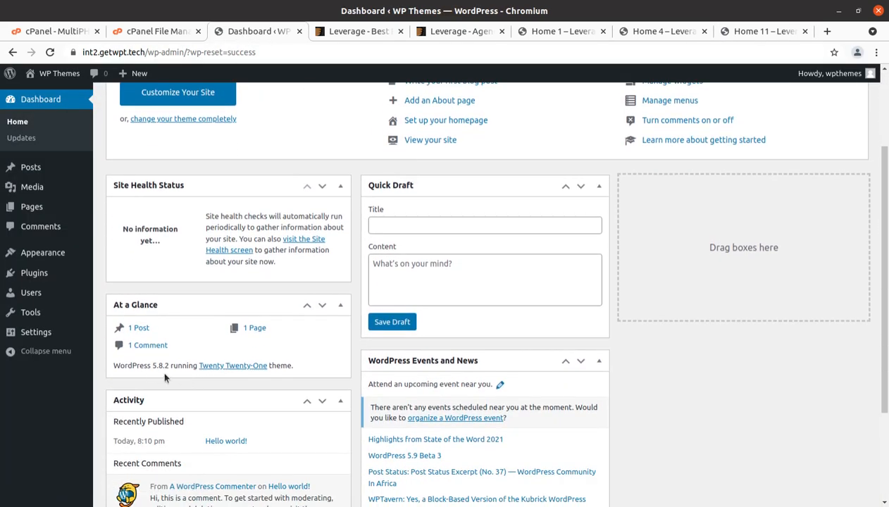
{"action": "left_click_drag", "start_coordinate": [152, 367], "coordinate": [169, 367]}
{"action": "left_click_drag", "start_coordinate": [294, 367], "coordinate": [194, 364]}
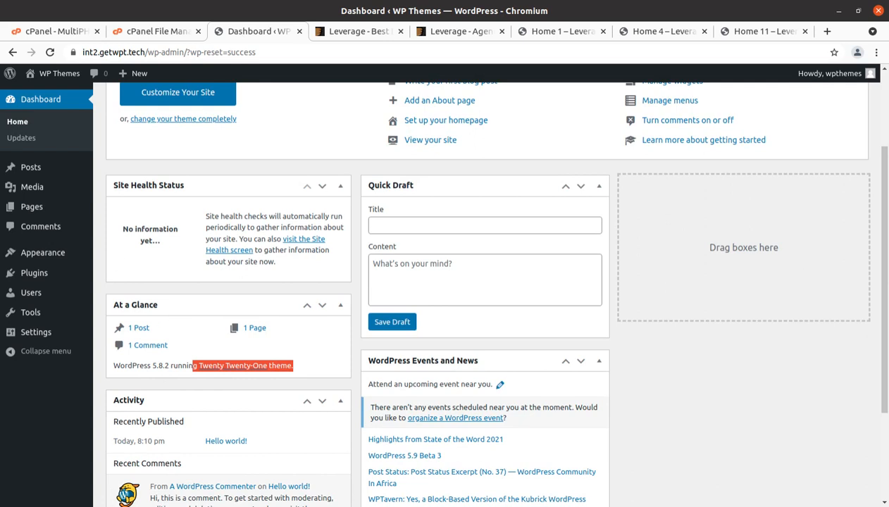
Switch to the file manager and inspect the Demo Data folder of leverage_v2.1.5, including the XML demo files in its 2.1.4 subfolder.
{"action": "double_click", "coordinate": [171, 74]}
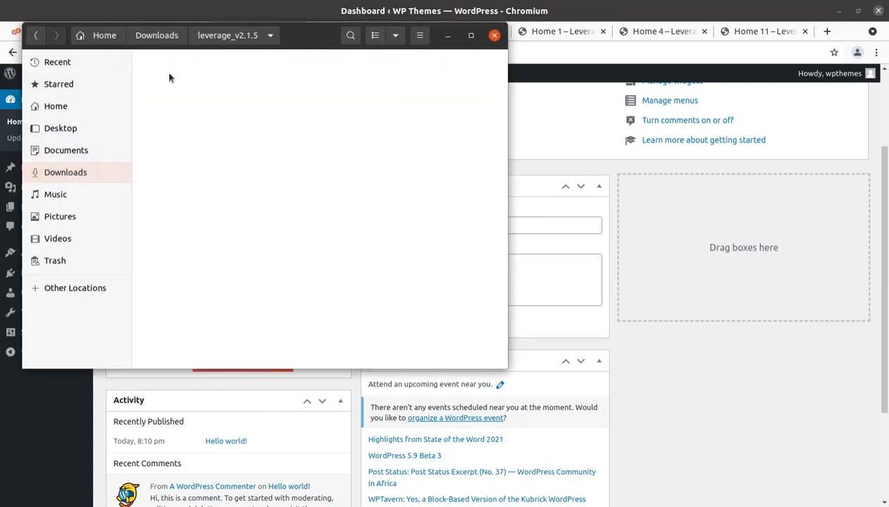
{"action": "double_click", "coordinate": [166, 76]}
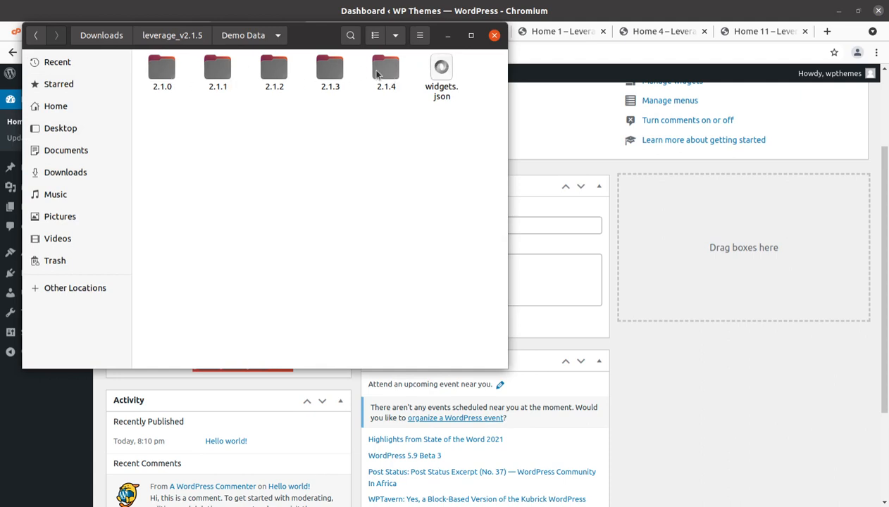
{"action": "double_click", "coordinate": [384, 74]}
{"action": "left_click", "coordinate": [171, 78]}
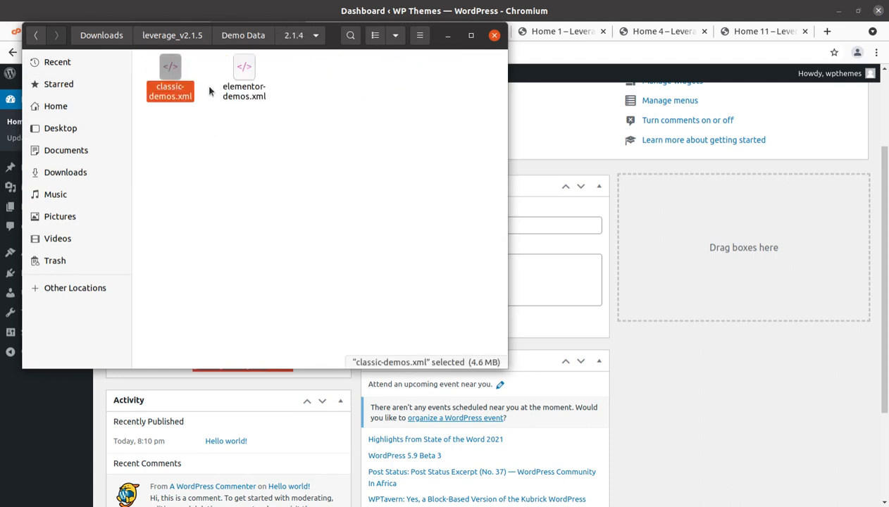
{"action": "left_click", "coordinate": [244, 78]}
{"action": "left_click", "coordinate": [174, 95]}
{"action": "left_click", "coordinate": [240, 36]}
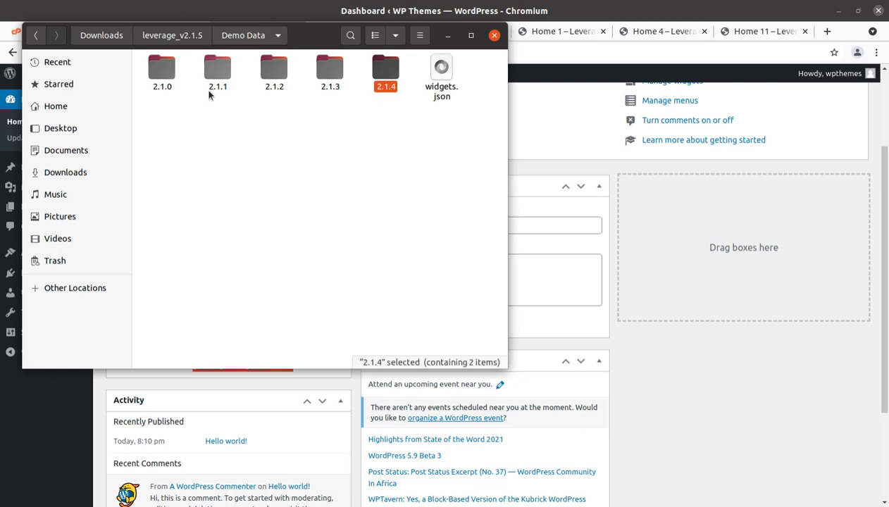
{"action": "left_click", "coordinate": [178, 37]}
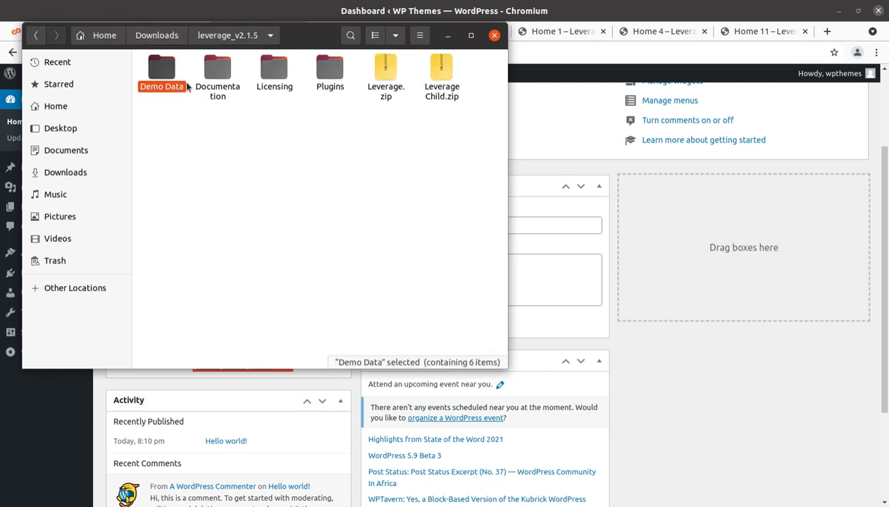
Review the Documentation, Licensing and Plugins folders of leverage_v2.1.5, going through each bundled plugin archive.
{"action": "left_click", "coordinate": [220, 72]}
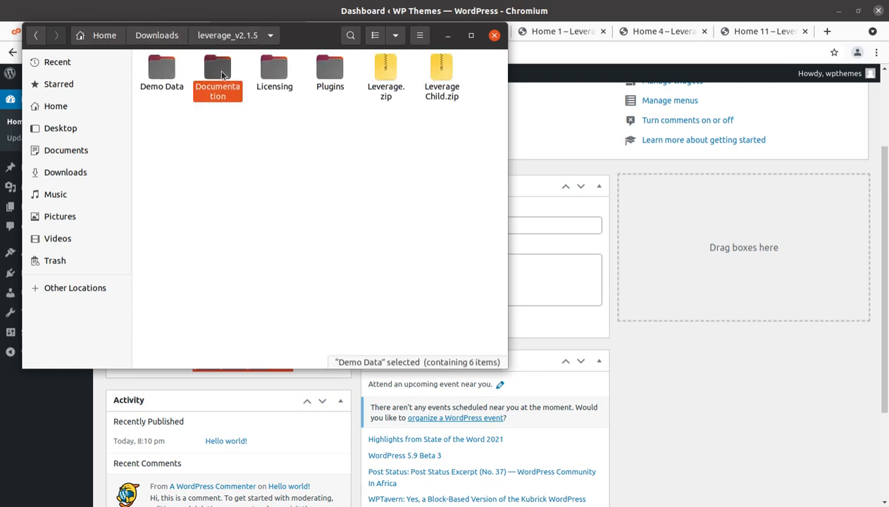
{"action": "left_click", "coordinate": [276, 72]}
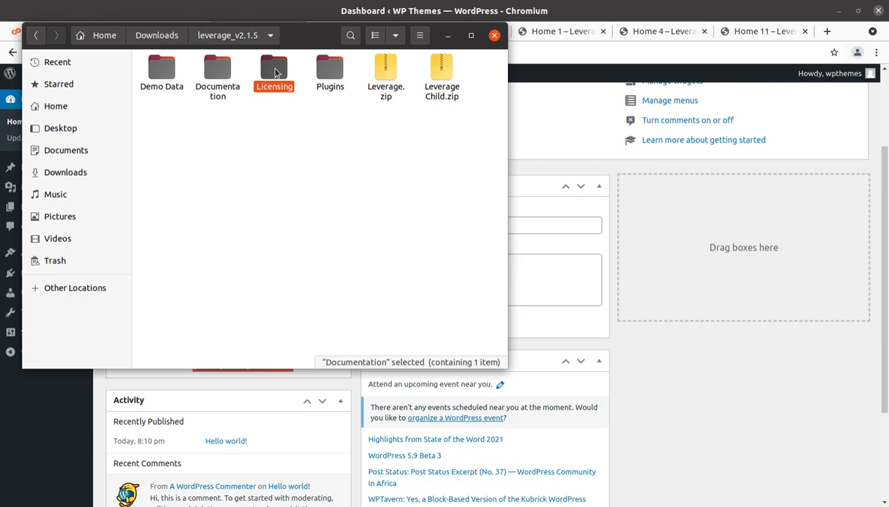
{"action": "double_click", "coordinate": [327, 73]}
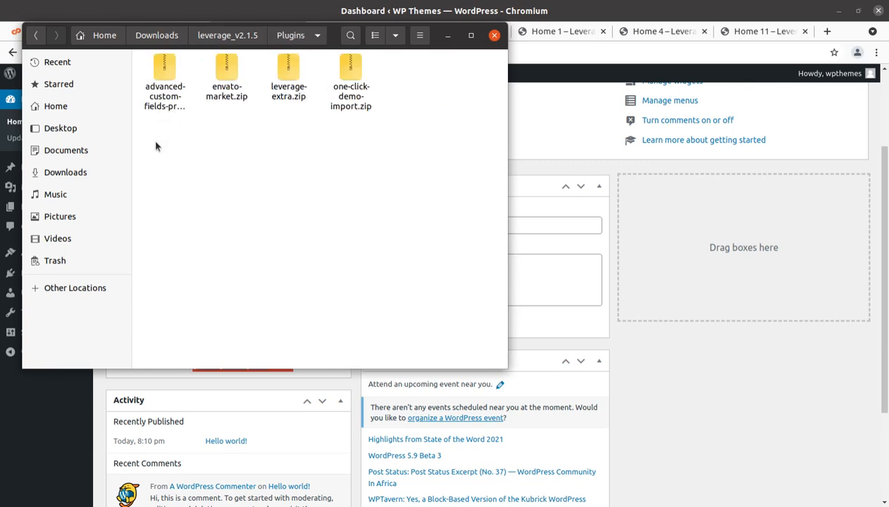
{"action": "left_click", "coordinate": [159, 123]}
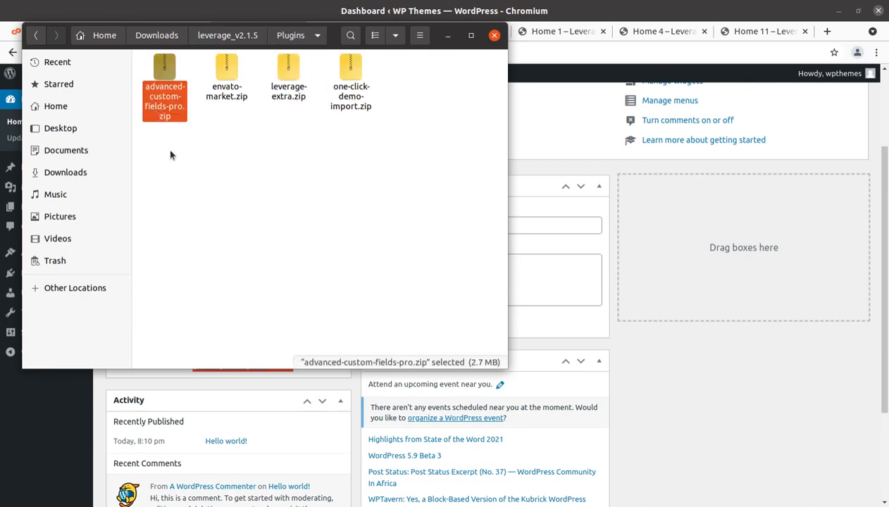
{"action": "left_click", "coordinate": [240, 93]}
{"action": "left_click", "coordinate": [272, 98]}
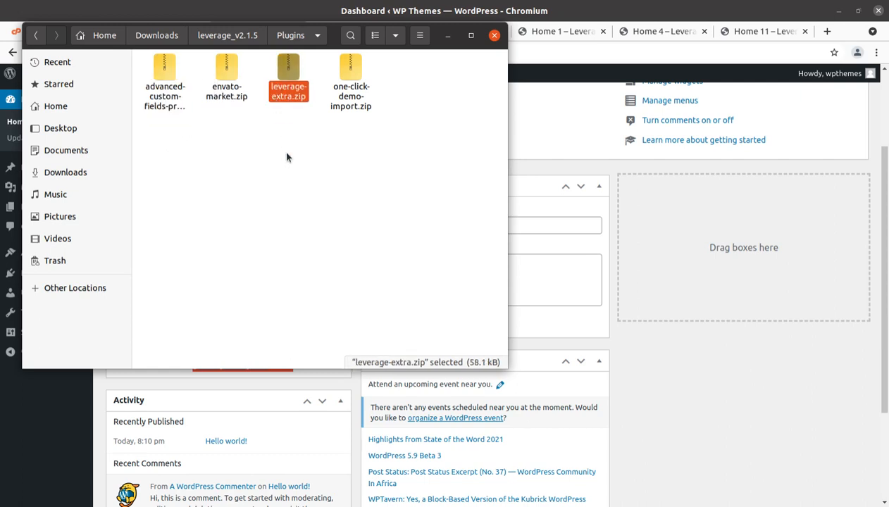
{"action": "left_click", "coordinate": [343, 106]}
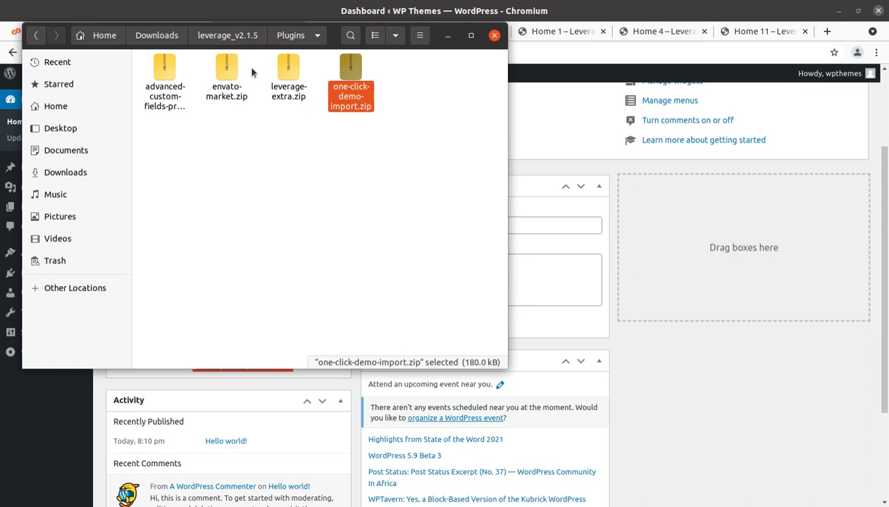
Return to the leverage_v2.1.5 folder, compare Leverage.zip with Leverage Child.zip, and minimize the file manager.
{"action": "left_click", "coordinate": [233, 37]}
{"action": "left_click", "coordinate": [384, 81]}
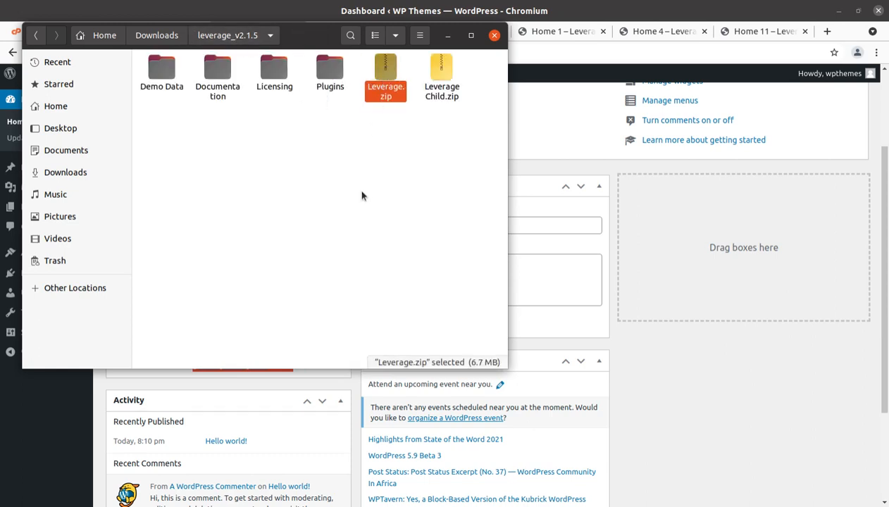
{"action": "left_click", "coordinate": [431, 98]}
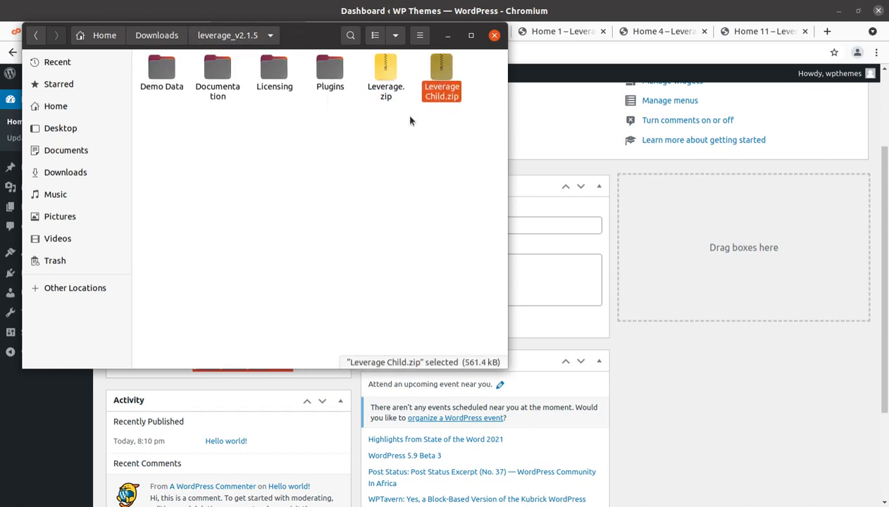
{"action": "left_click", "coordinate": [380, 88]}
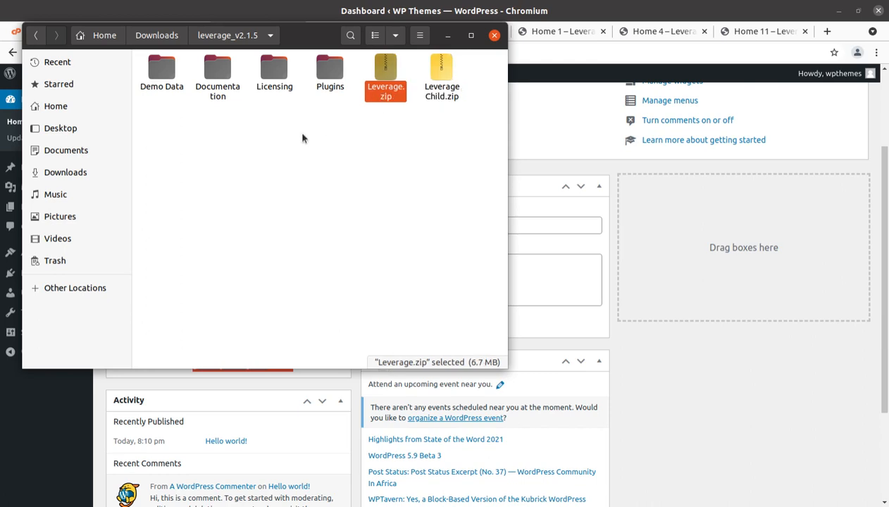
{"action": "left_click", "coordinate": [448, 36]}
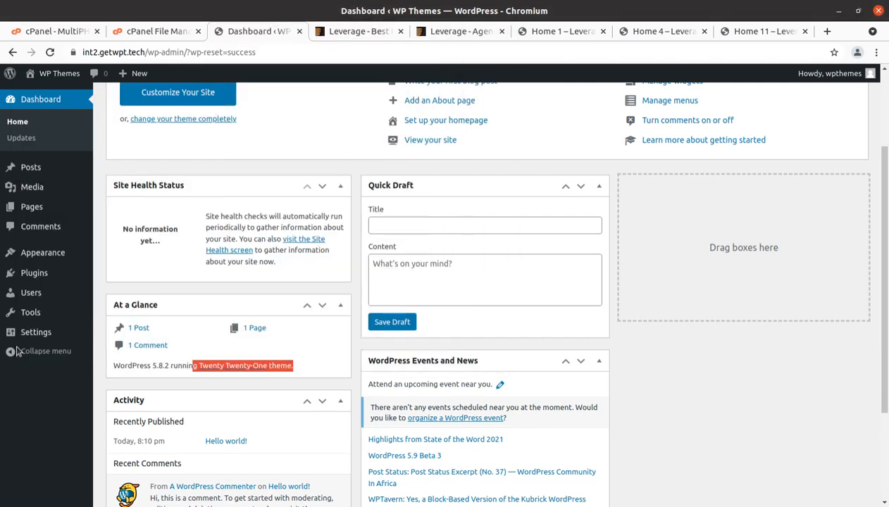
Open the theme upload form on the WordPress Add Themes page.
{"action": "mouse_move", "coordinate": [26, 257]}
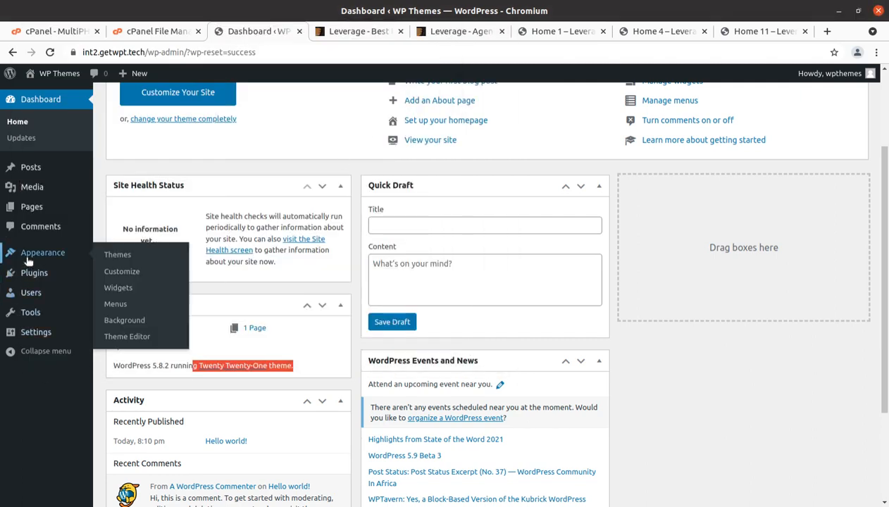
{"action": "left_click", "coordinate": [118, 255]}
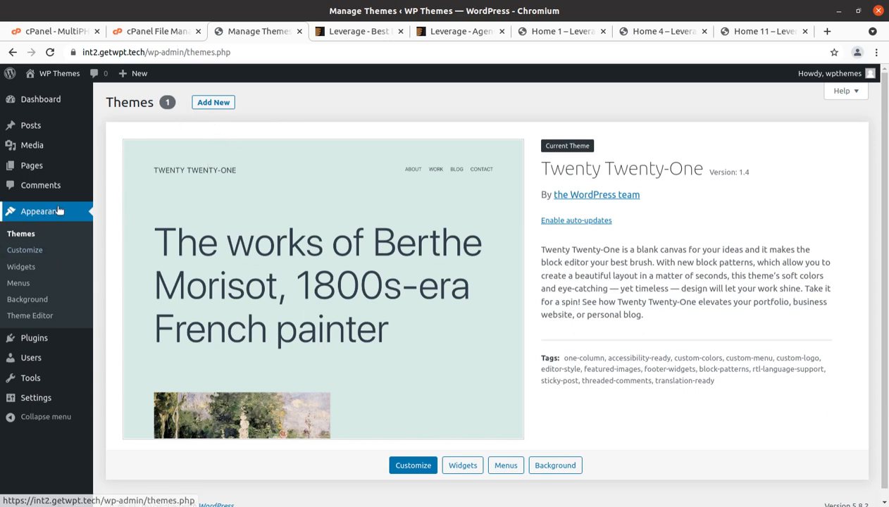
{"action": "left_click", "coordinate": [211, 104]}
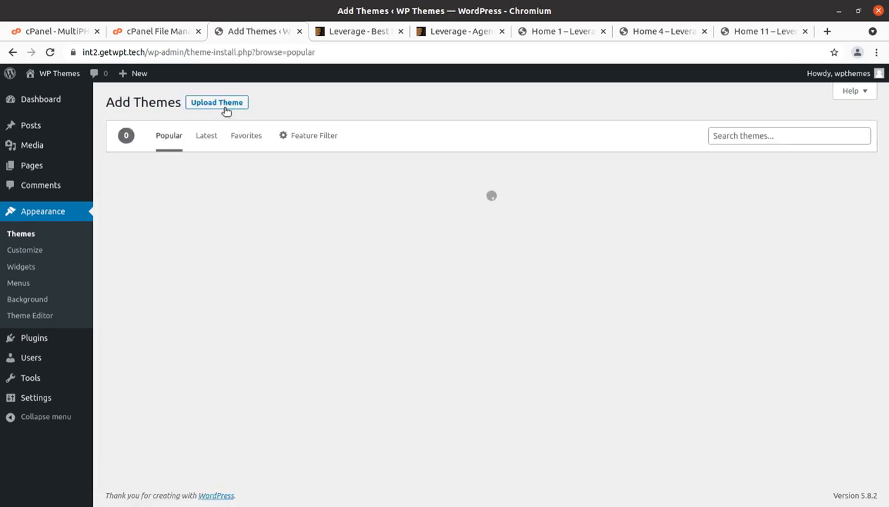
{"action": "left_click", "coordinate": [224, 105]}
{"action": "left_click", "coordinate": [405, 208]}
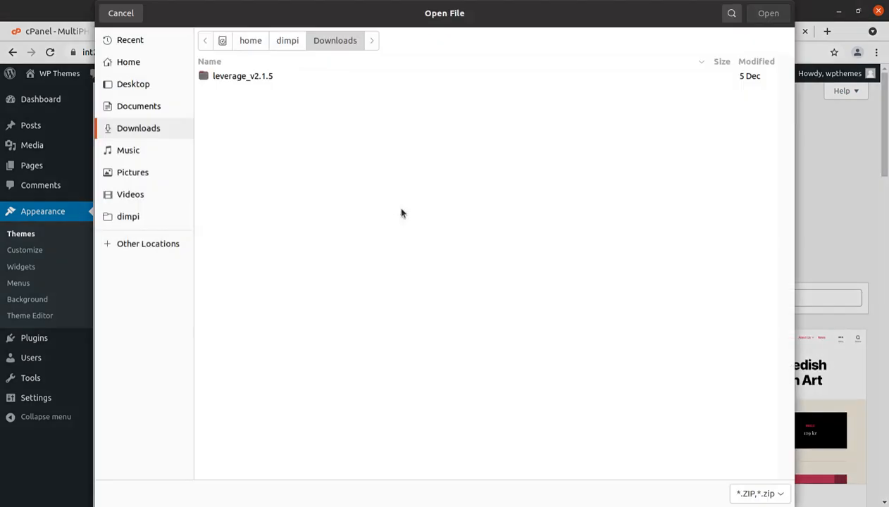
{"action": "double_click", "coordinate": [233, 76]}
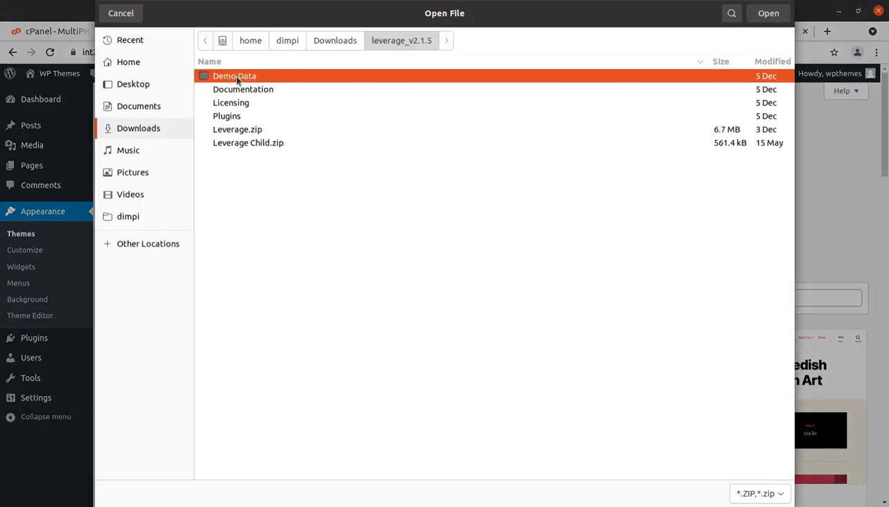
{"action": "left_click", "coordinate": [240, 134]}
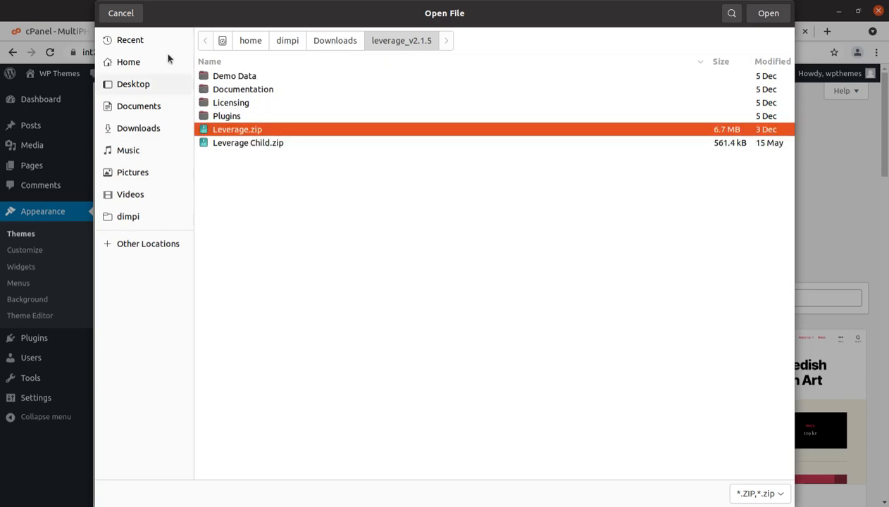
{"action": "left_click", "coordinate": [120, 15]}
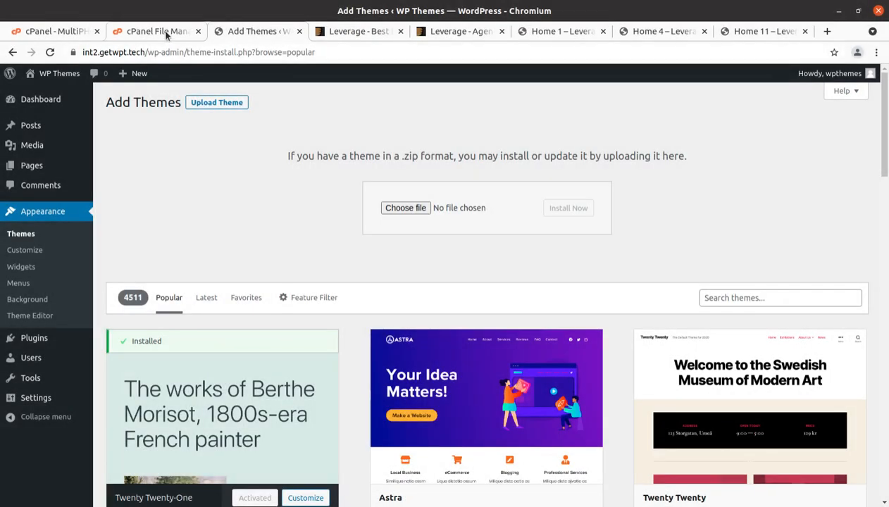
Switch to the cPanel File Manager and check that its current path points to the site's wp-content/themes folder.
{"action": "left_click", "coordinate": [164, 32]}
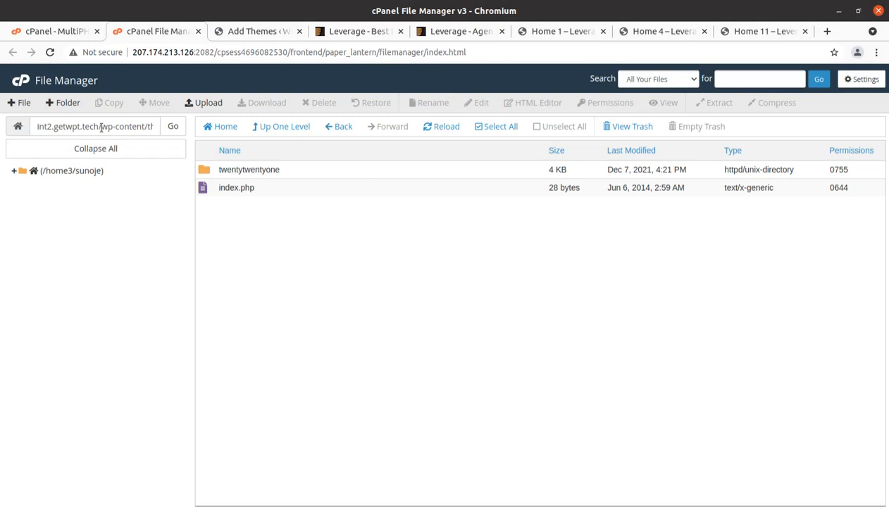
{"action": "left_click_drag", "start_coordinate": [99, 127], "coordinate": [156, 131]}
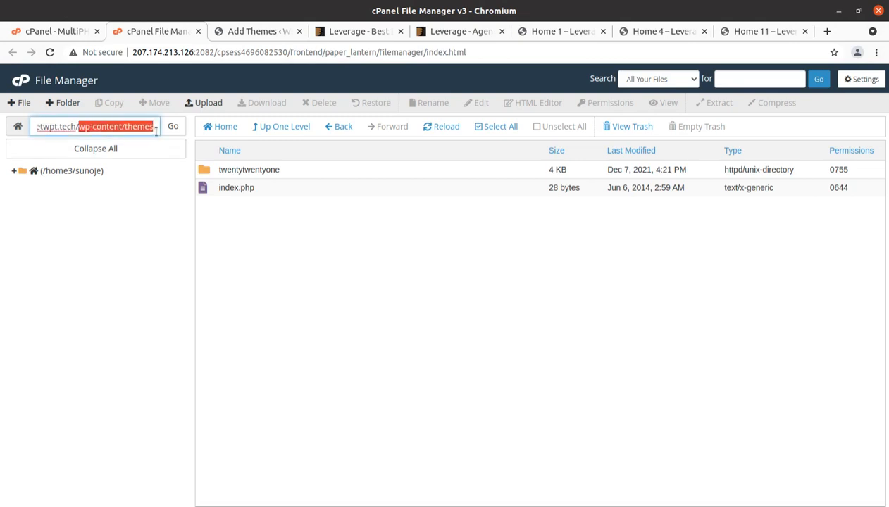
{"action": "left_click", "coordinate": [113, 245]}
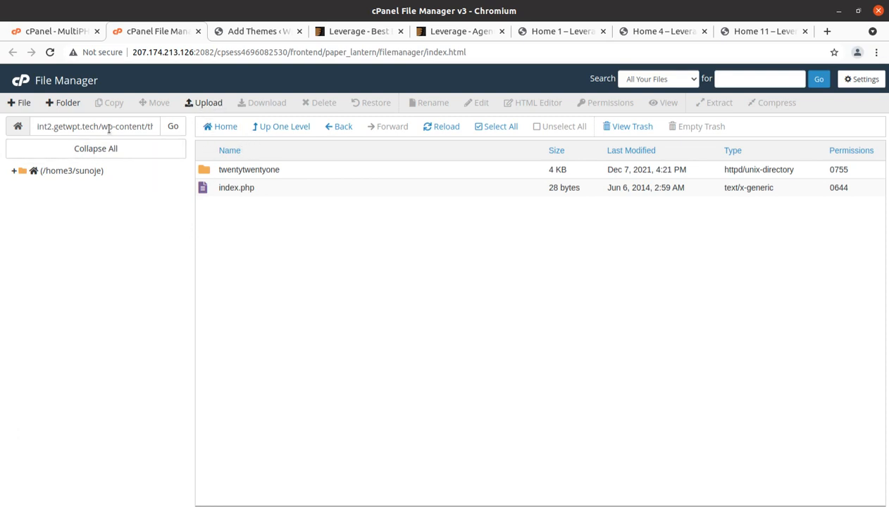
{"action": "left_click_drag", "start_coordinate": [101, 127], "coordinate": [176, 129]}
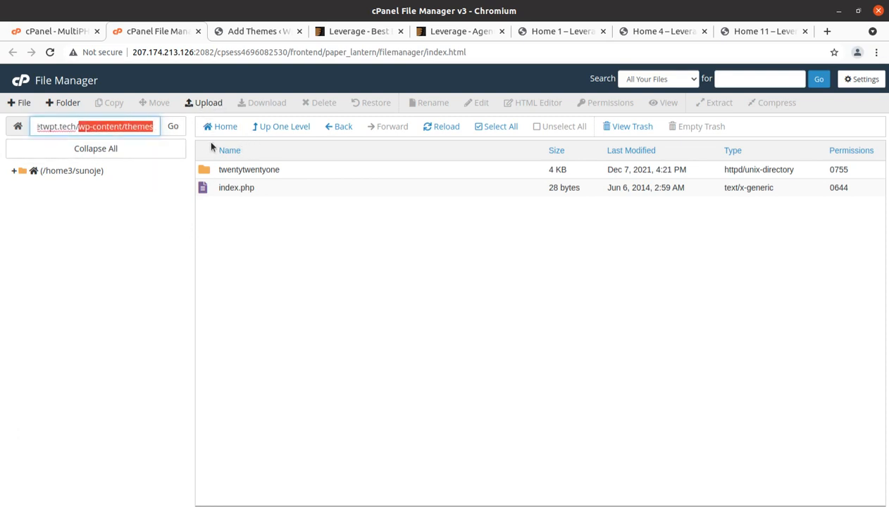
Upload Leverage.zip from the leverage_v2.1.5 download folder to the site's wp-content/themes folder.
{"action": "left_click", "coordinate": [205, 103]}
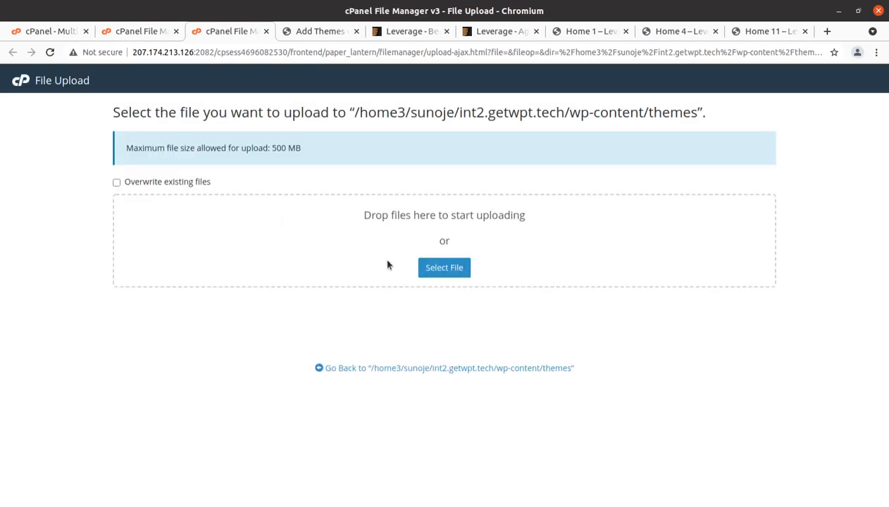
{"action": "left_click", "coordinate": [435, 269]}
{"action": "double_click", "coordinate": [251, 77]}
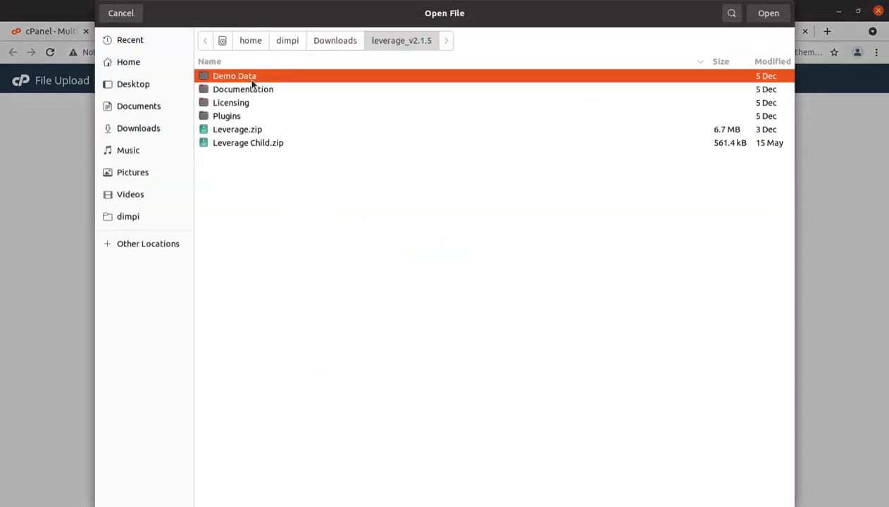
{"action": "left_click", "coordinate": [240, 130]}
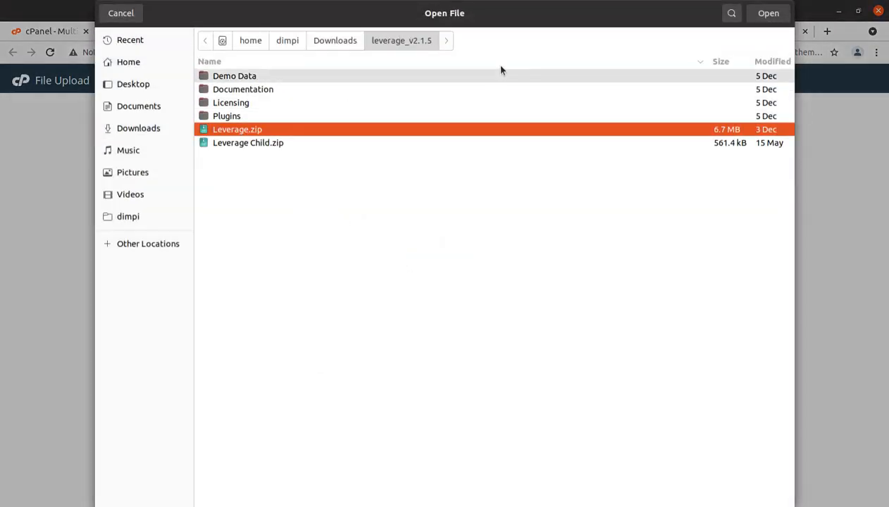
{"action": "left_click", "coordinate": [767, 14]}
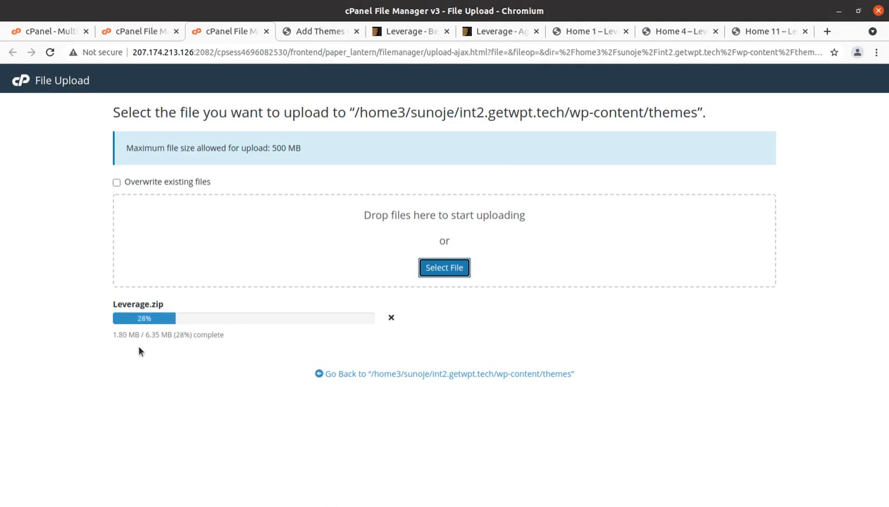
Switch to the Leverage Home 1 demo and look through its About Us page.
{"action": "left_click", "coordinate": [591, 34]}
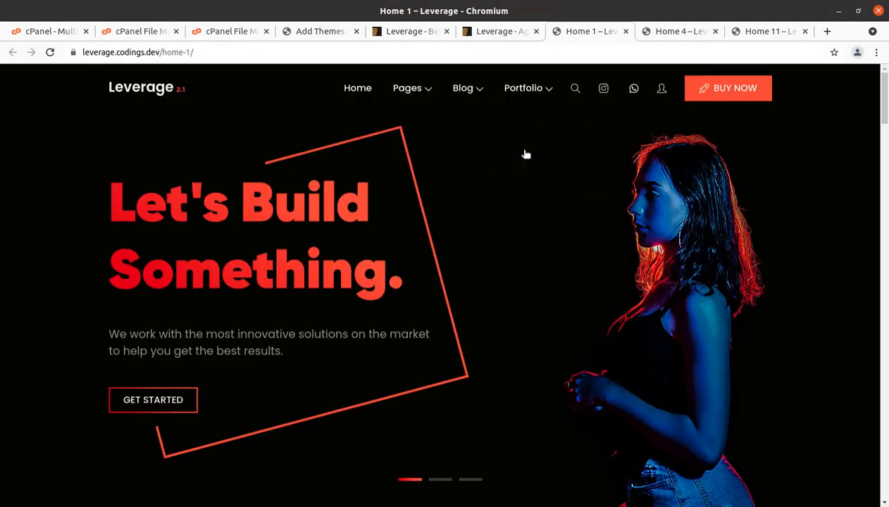
{"action": "mouse_move", "coordinate": [413, 89]}
{"action": "left_click", "coordinate": [413, 119]}
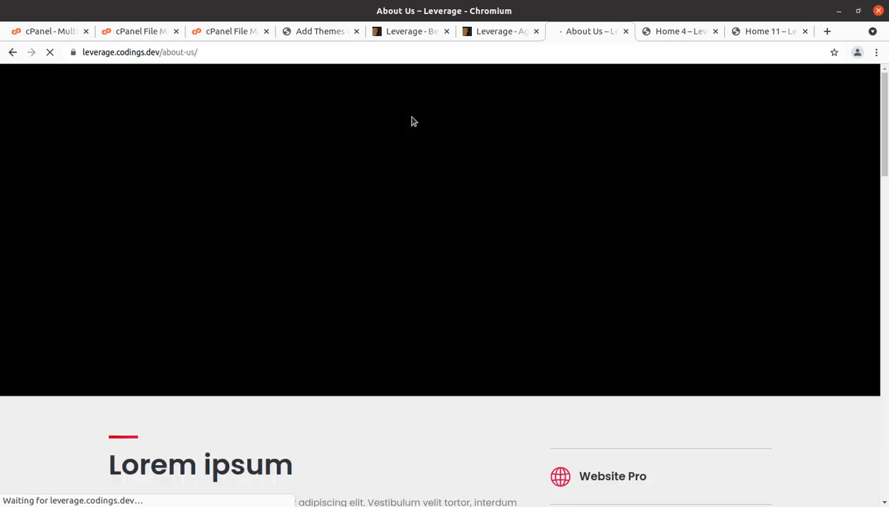
{"action": "scroll", "coordinate": [349, 260], "scroll_direction": "down", "scroll_amount": 4}
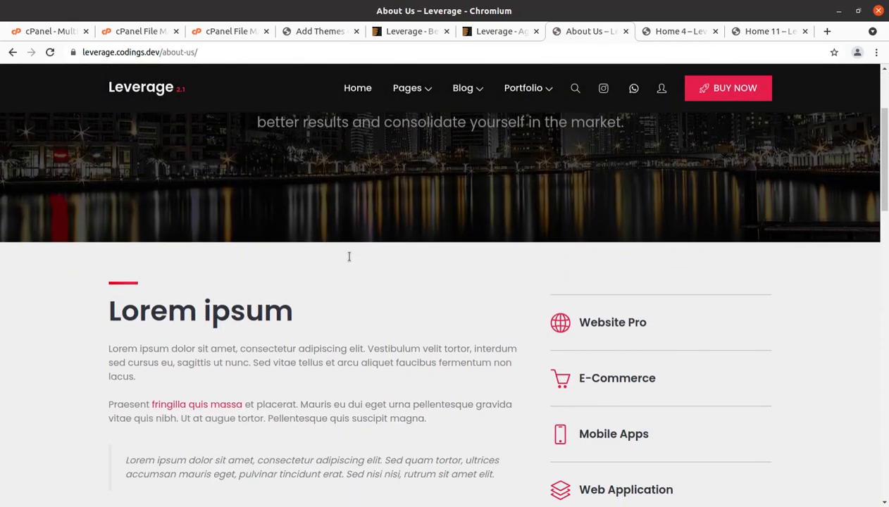
Check the Leverage.zip upload in cPanel and return to the File Manager listing of the themes folder.
{"action": "scroll", "coordinate": [349, 257], "scroll_direction": "down", "scroll_amount": 3}
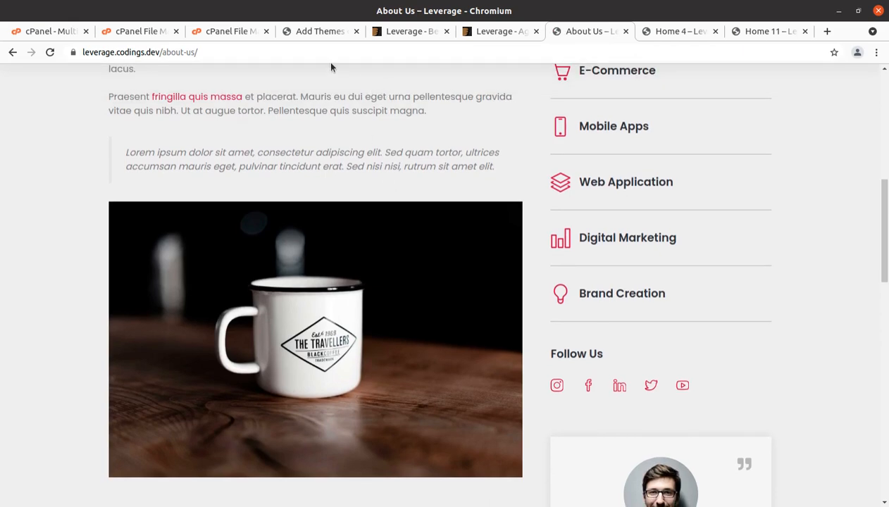
{"action": "left_click", "coordinate": [205, 33]}
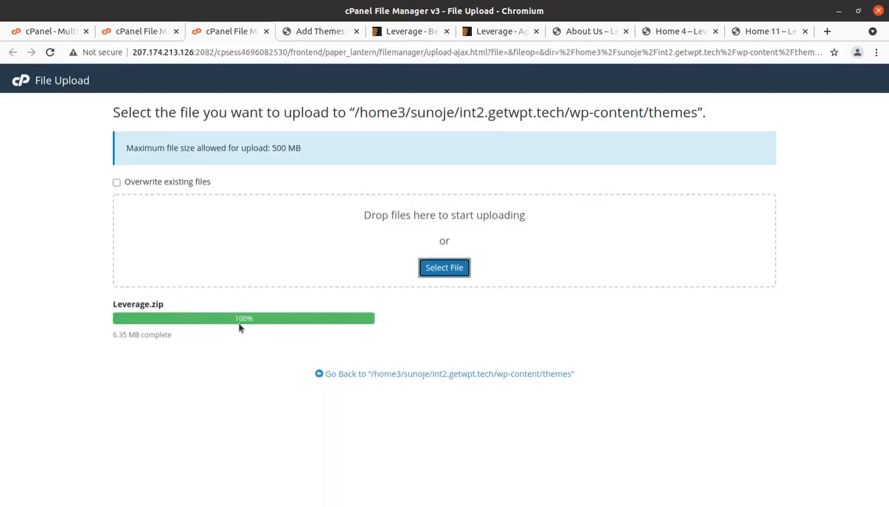
{"action": "left_click", "coordinate": [372, 374]}
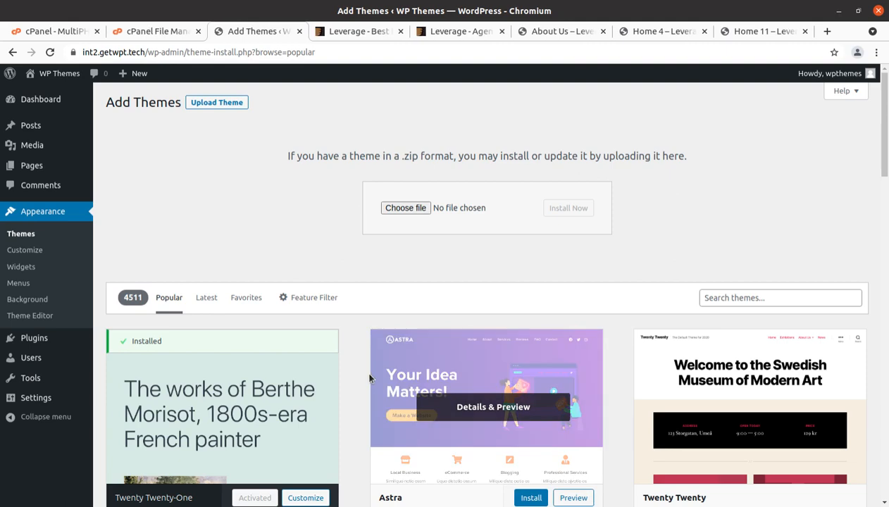
{"action": "left_click", "coordinate": [181, 31]}
Extract Leverage.zip into the site's wp-content/themes folder and reload the file list.
{"action": "left_click", "coordinate": [305, 207]}
{"action": "right_click", "coordinate": [304, 207]}
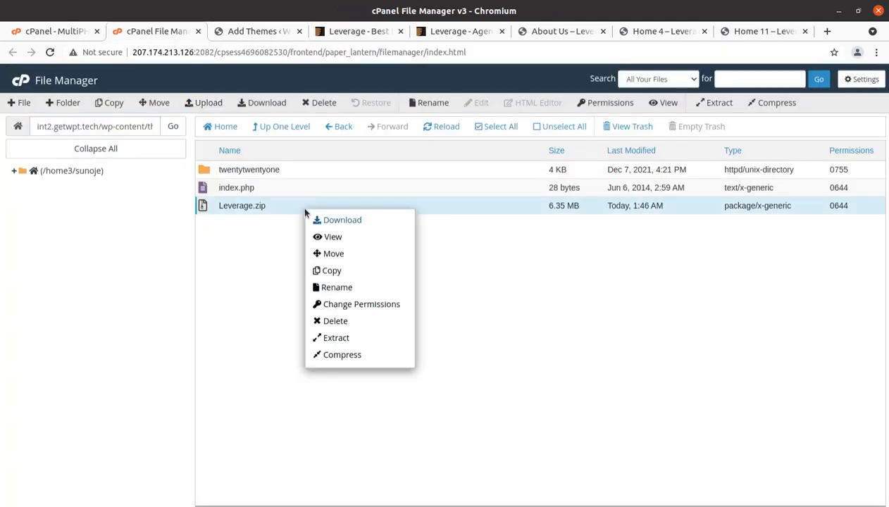
{"action": "left_click", "coordinate": [353, 343]}
{"action": "left_click", "coordinate": [518, 342]}
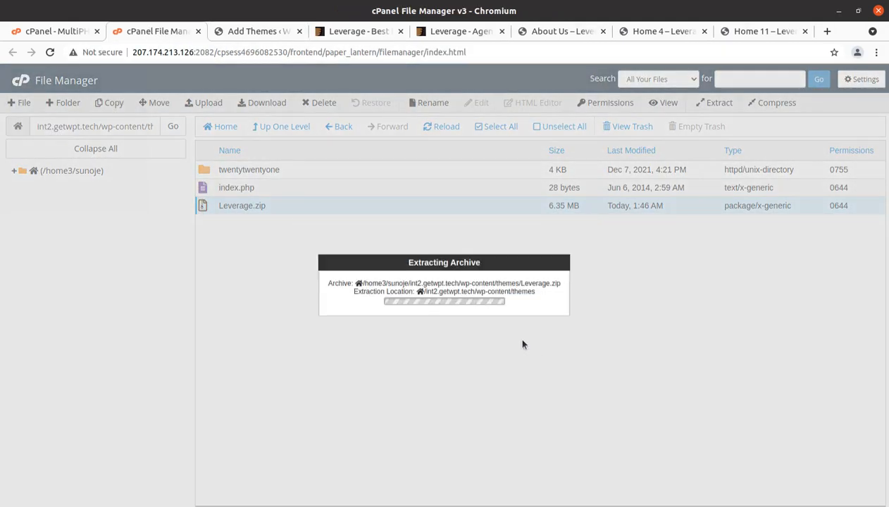
{"action": "left_click", "coordinate": [635, 403]}
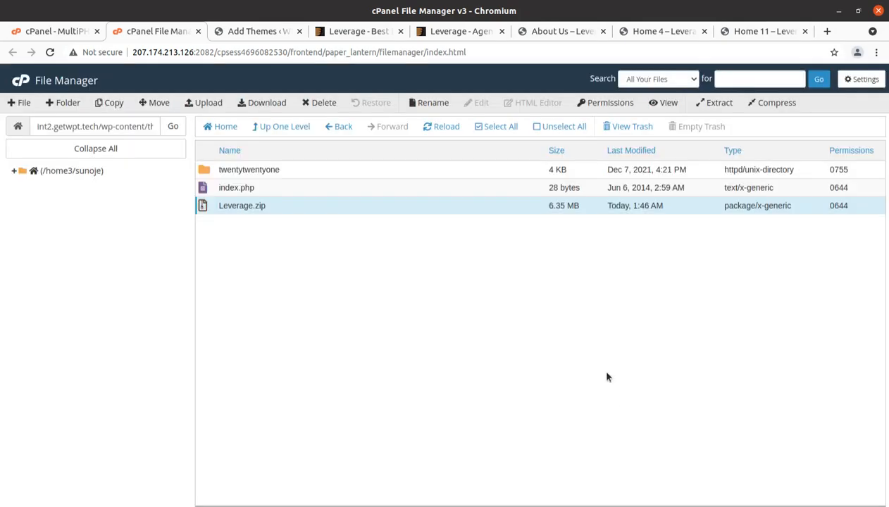
{"action": "left_click", "coordinate": [429, 131]}
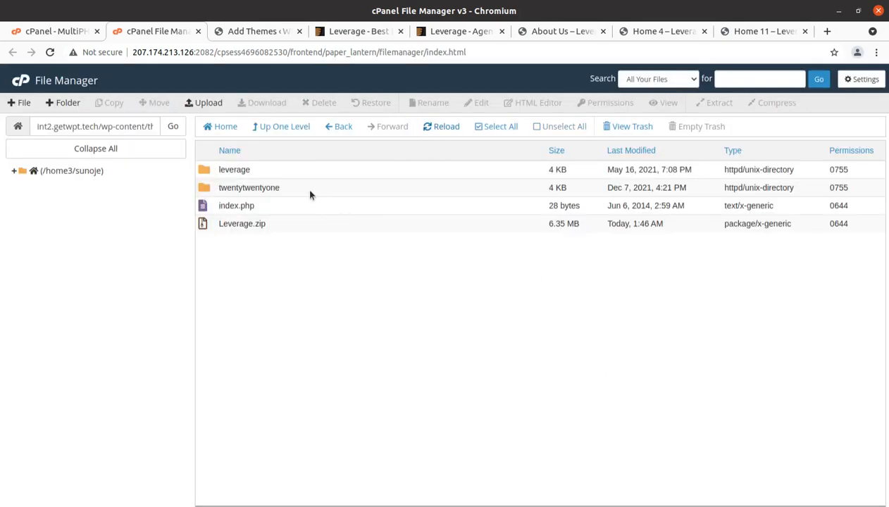
Look through the extracted leverage folder's contents and return to the themes folder.
{"action": "double_click", "coordinate": [289, 169]}
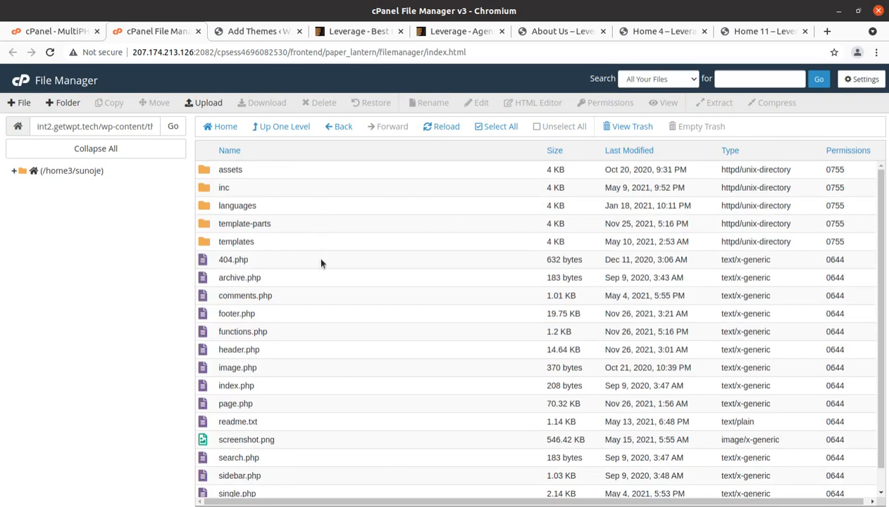
{"action": "scroll", "coordinate": [320, 262], "scroll_direction": "down", "scroll_amount": 1}
{"action": "left_click", "coordinate": [281, 127]}
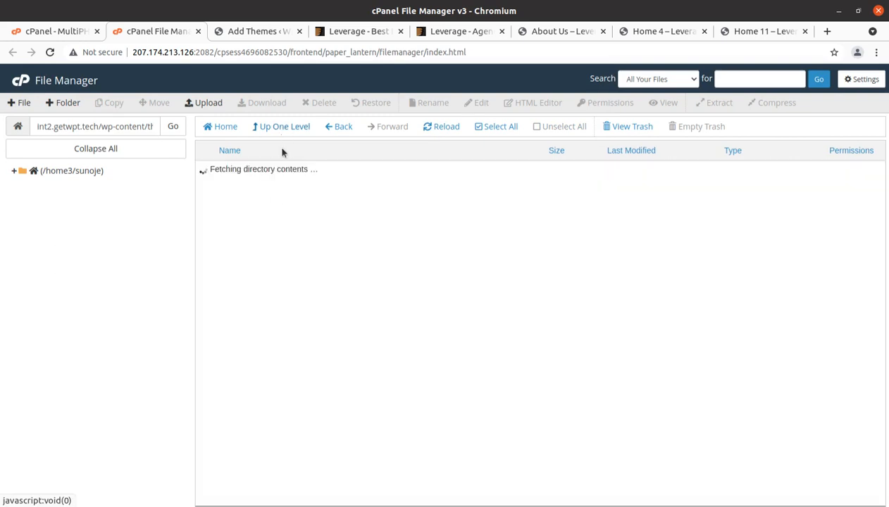
Permanently delete Leverage.zip from the themes folder, skipping the trash.
{"action": "left_click", "coordinate": [275, 223]}
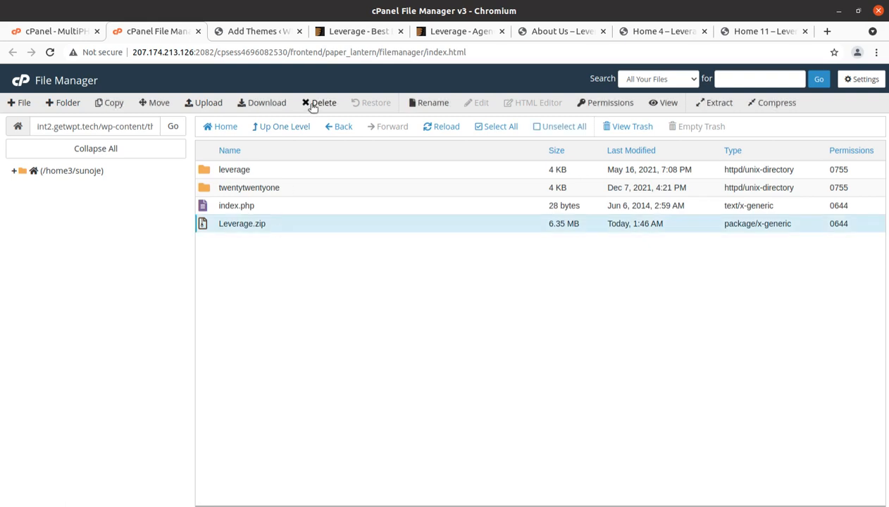
{"action": "left_click", "coordinate": [313, 103]}
{"action": "left_click", "coordinate": [323, 291]}
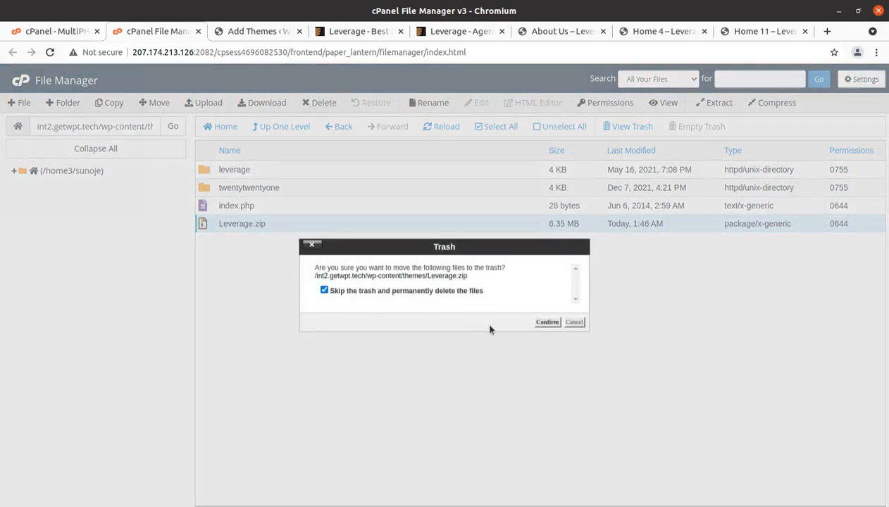
{"action": "left_click", "coordinate": [544, 323]}
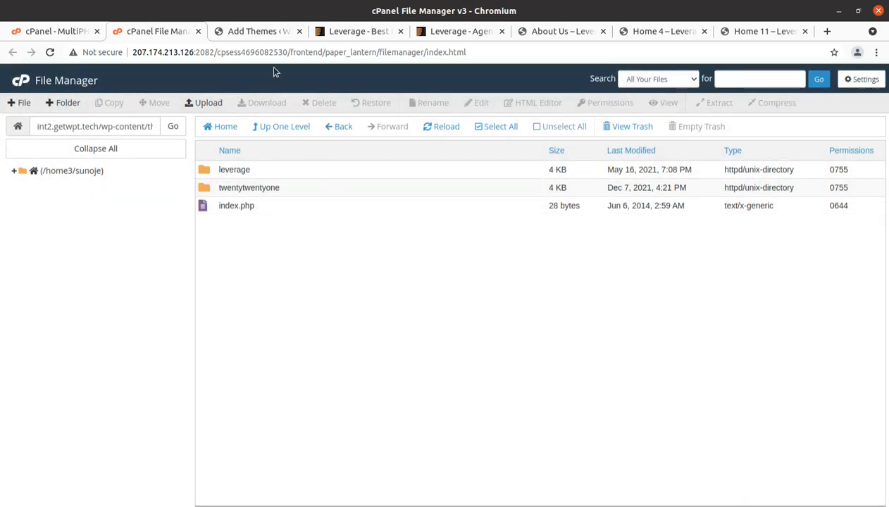
Switch to the WordPress admin, check the Leverage theme's name and version in its details, and activate it.
{"action": "left_click", "coordinate": [260, 33]}
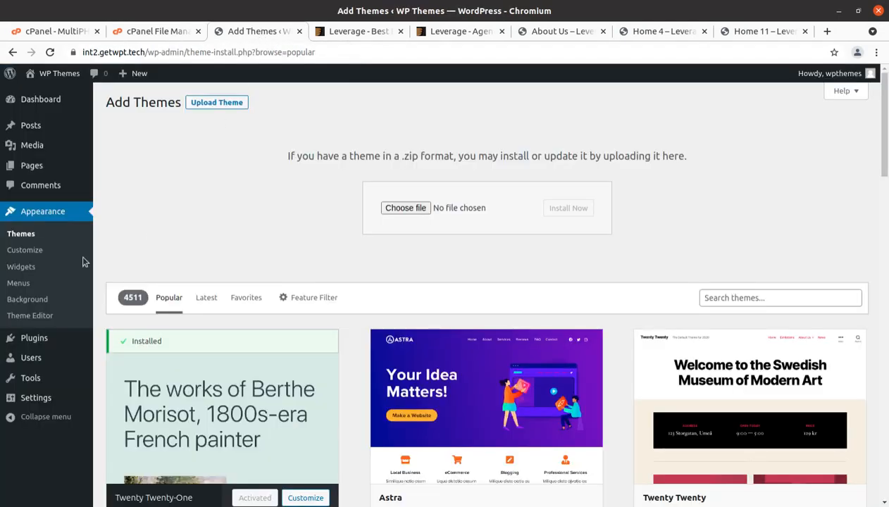
{"action": "left_click", "coordinate": [10, 239]}
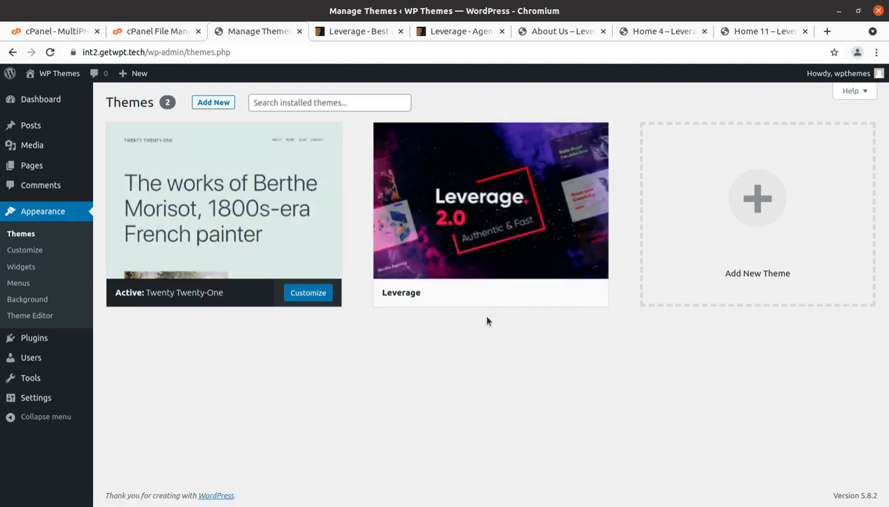
{"action": "left_click", "coordinate": [479, 206]}
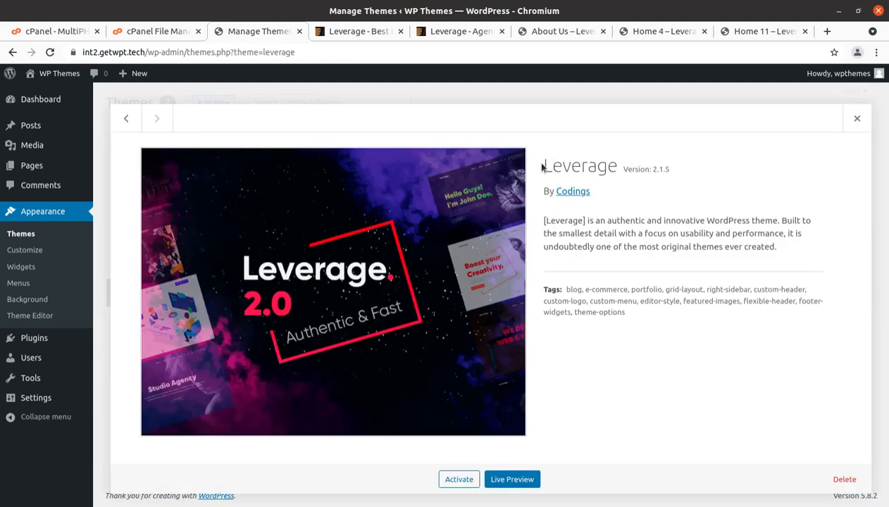
{"action": "left_click_drag", "start_coordinate": [539, 166], "coordinate": [661, 178]}
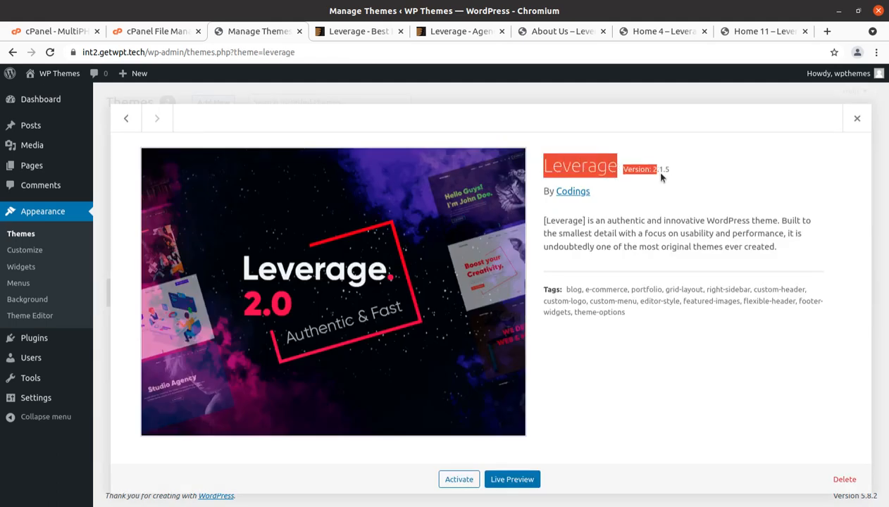
{"action": "left_click", "coordinate": [620, 369]}
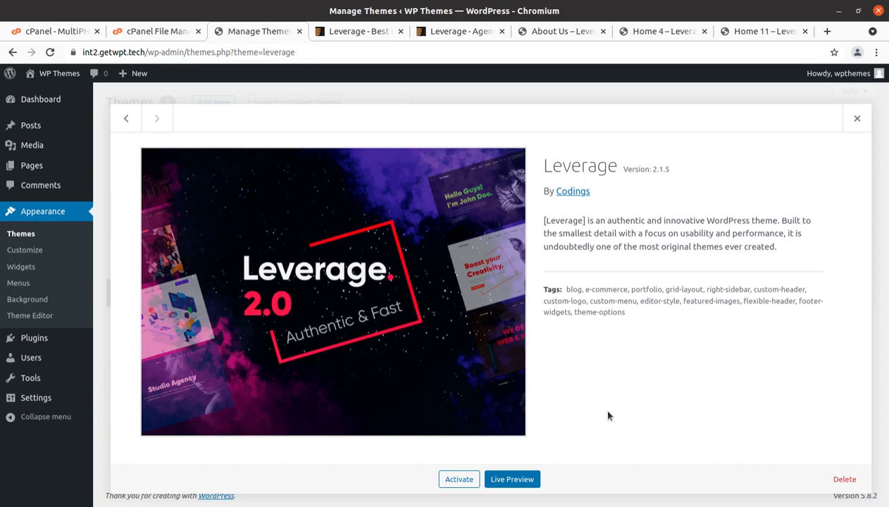
{"action": "left_click", "coordinate": [457, 482]}
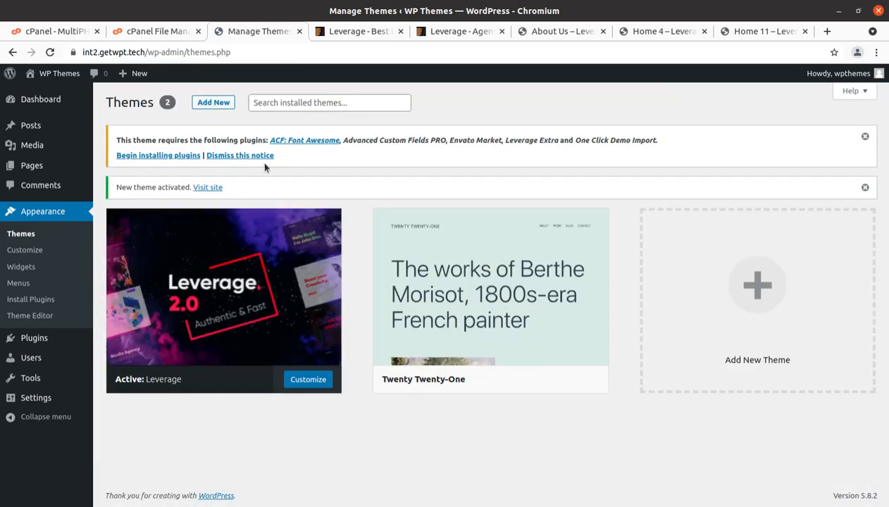
Open the theme's required plugins list and review the plugins, including Leverage Extra, Advanced Custom Fields PRO, ACF: Font Awesome and Envato Market.
{"action": "left_click", "coordinate": [148, 156]}
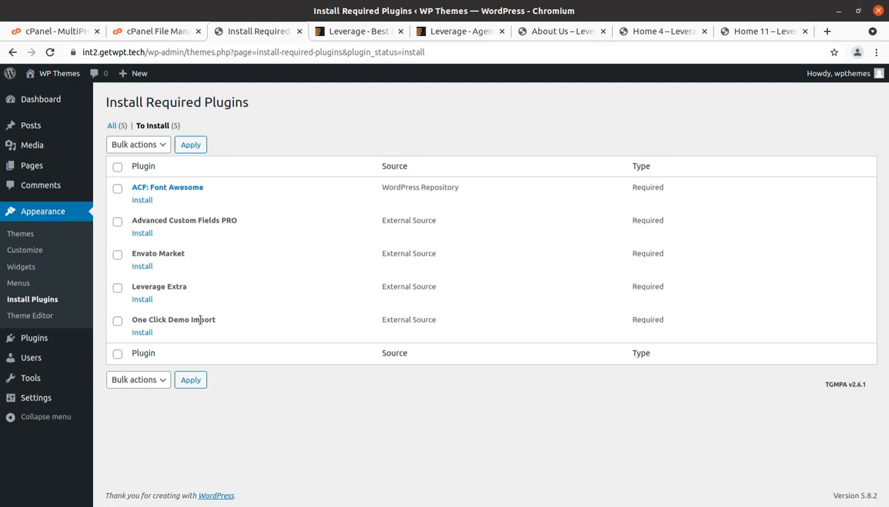
{"action": "left_click_drag", "start_coordinate": [198, 295], "coordinate": [124, 288]}
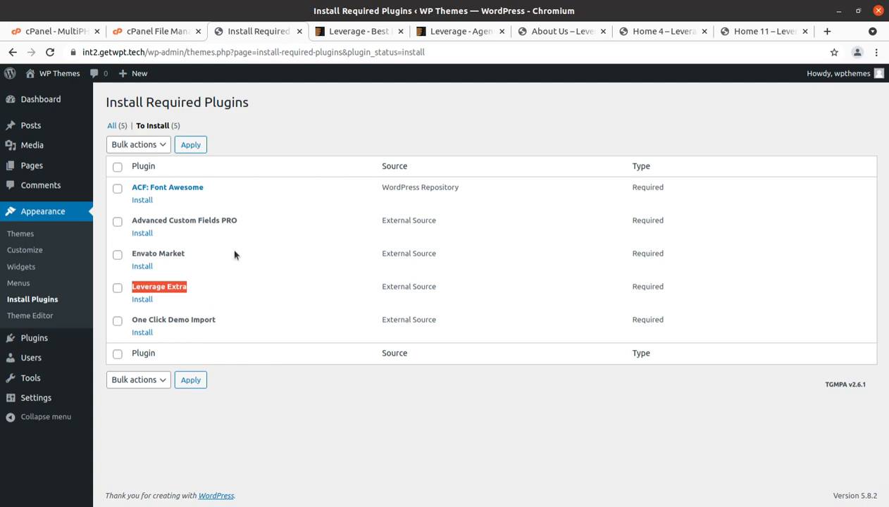
{"action": "left_click_drag", "start_coordinate": [240, 221], "coordinate": [124, 220]}
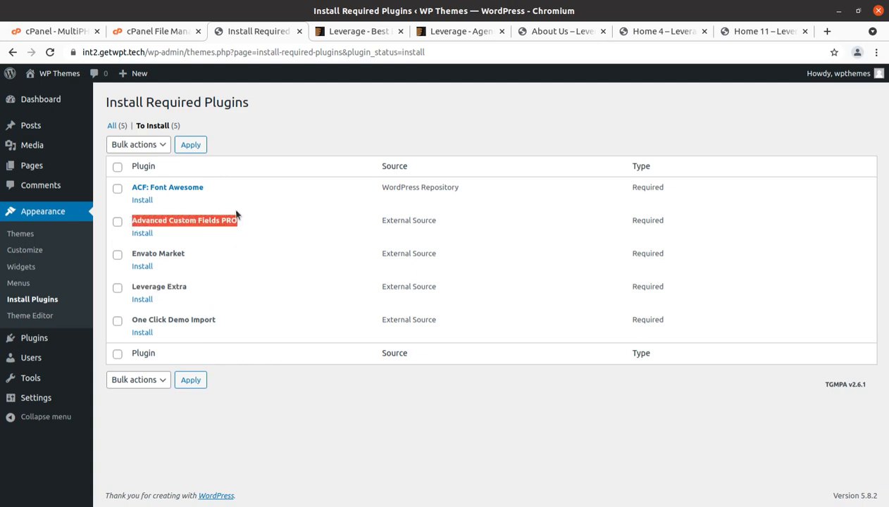
{"action": "left_click", "coordinate": [195, 192]}
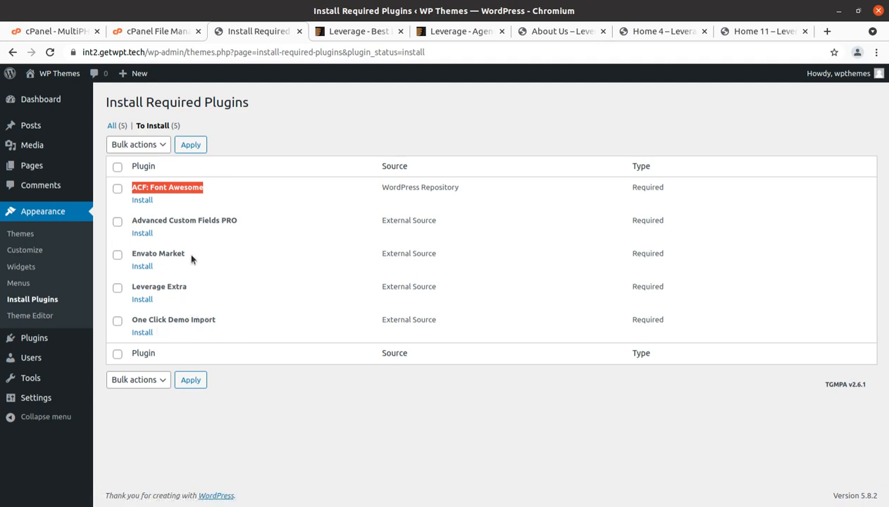
{"action": "left_click_drag", "start_coordinate": [190, 256], "coordinate": [124, 254]}
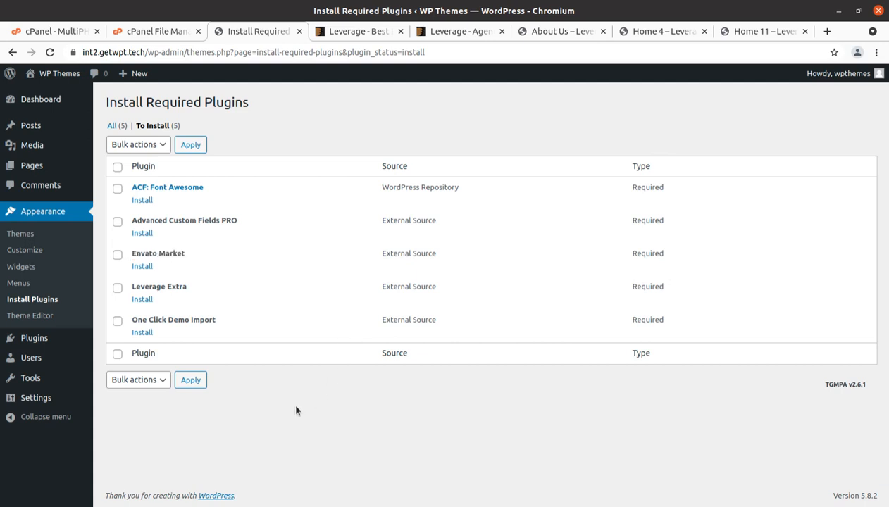
Install all five required plugins in one bulk action.
{"action": "left_click", "coordinate": [117, 167]}
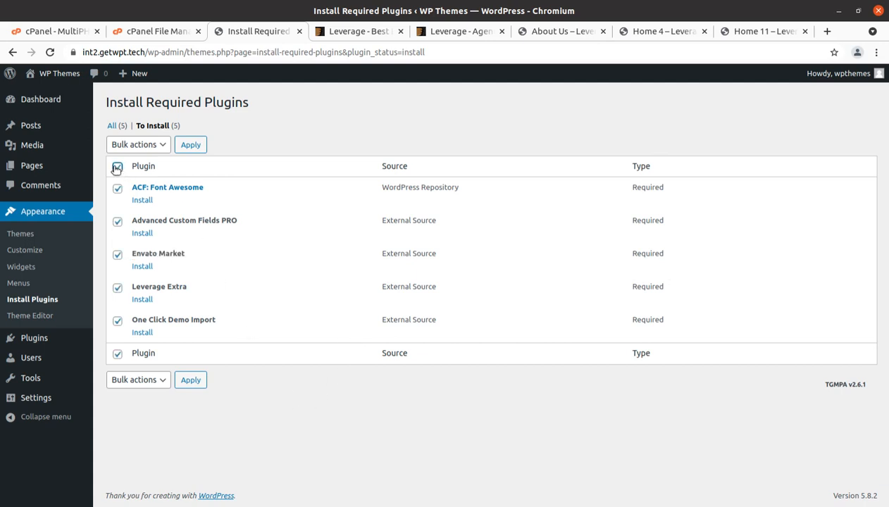
{"action": "left_click", "coordinate": [157, 147]}
{"action": "left_click", "coordinate": [147, 166]}
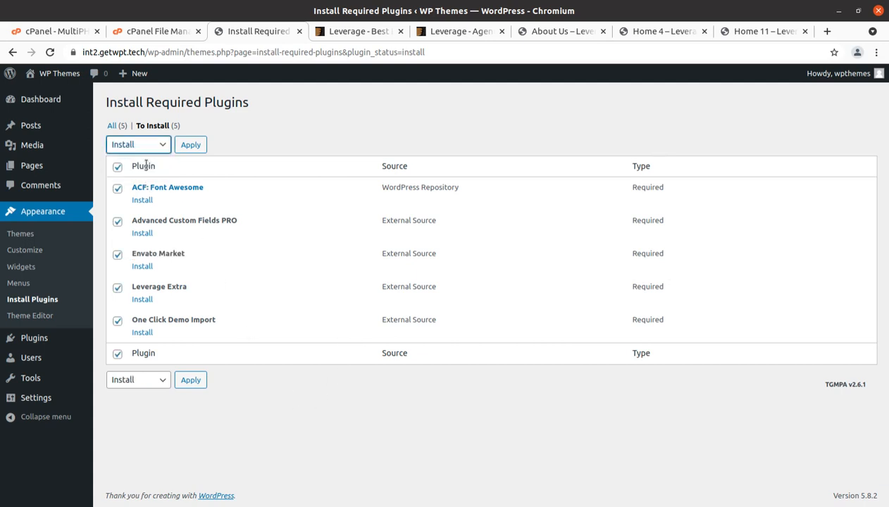
{"action": "left_click", "coordinate": [200, 146]}
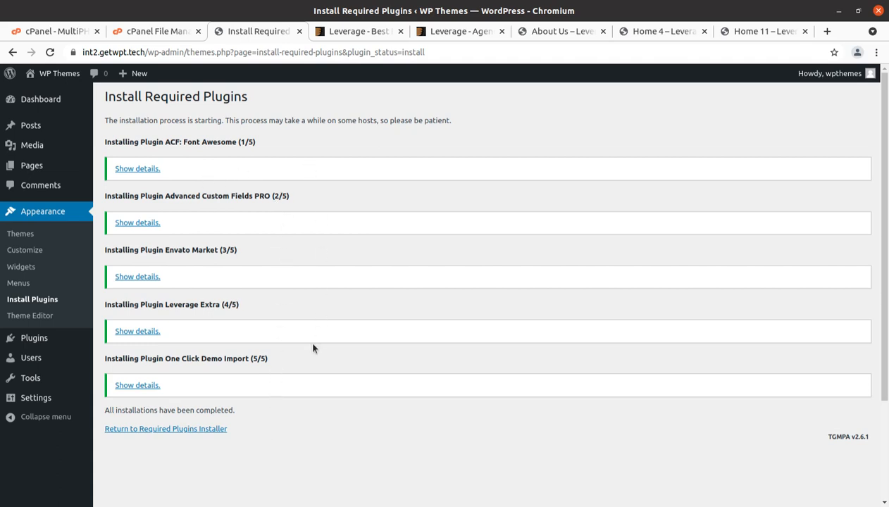
Return to the required plugins installer and bulk-activate all five installed plugins.
{"action": "left_click", "coordinate": [189, 430]}
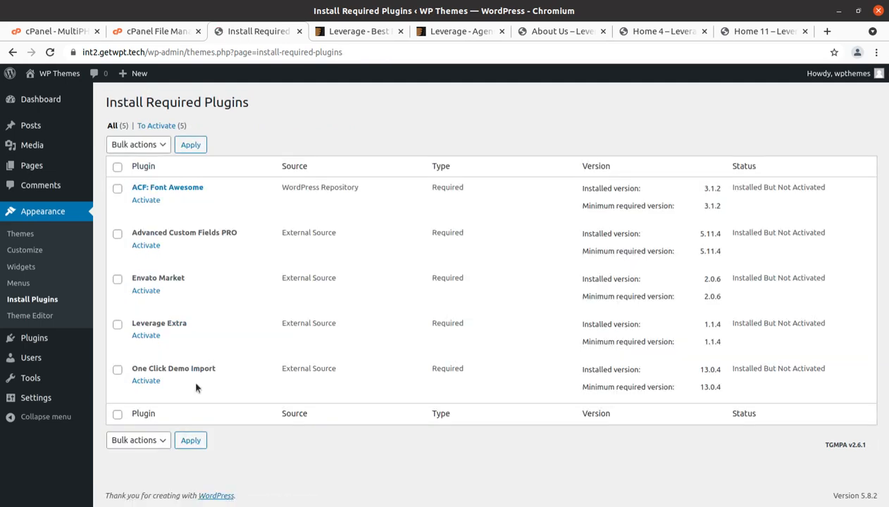
{"action": "left_click", "coordinate": [118, 168]}
{"action": "left_click", "coordinate": [138, 145]}
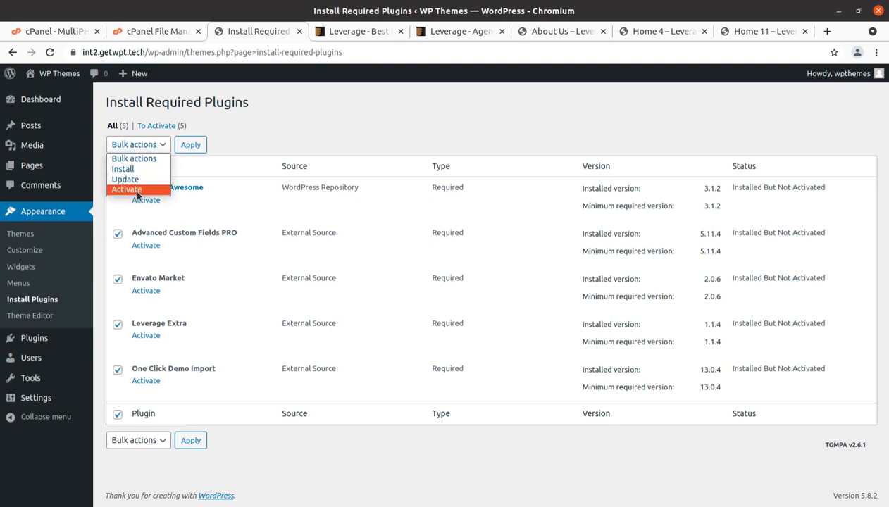
{"action": "left_click", "coordinate": [134, 191]}
{"action": "left_click", "coordinate": [189, 148]}
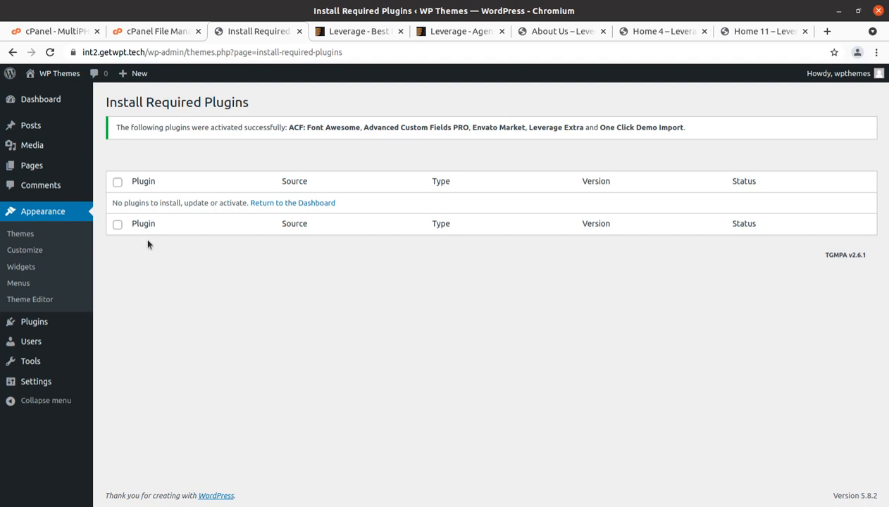
Install and activate the required Elementor Website Builder plugin from the dashboard notice, and check the installed plugins list.
{"action": "left_click", "coordinate": [36, 102]}
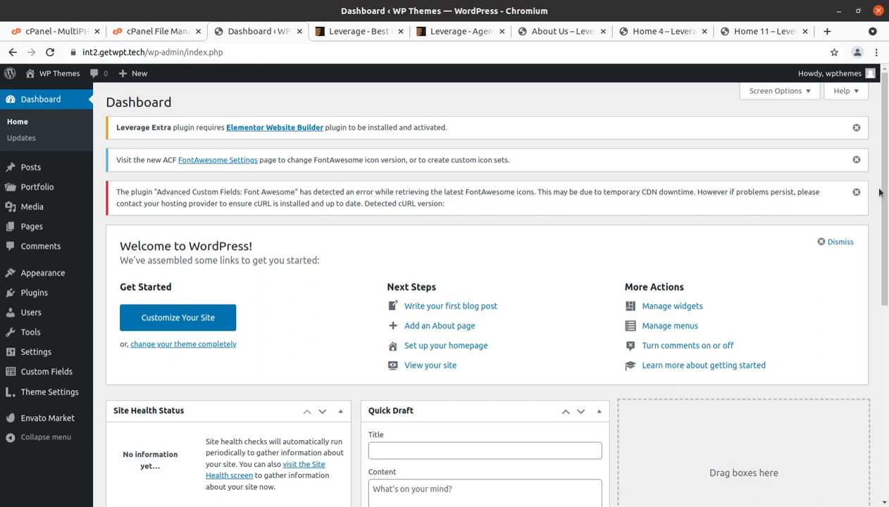
{"action": "left_click", "coordinate": [50, 55]}
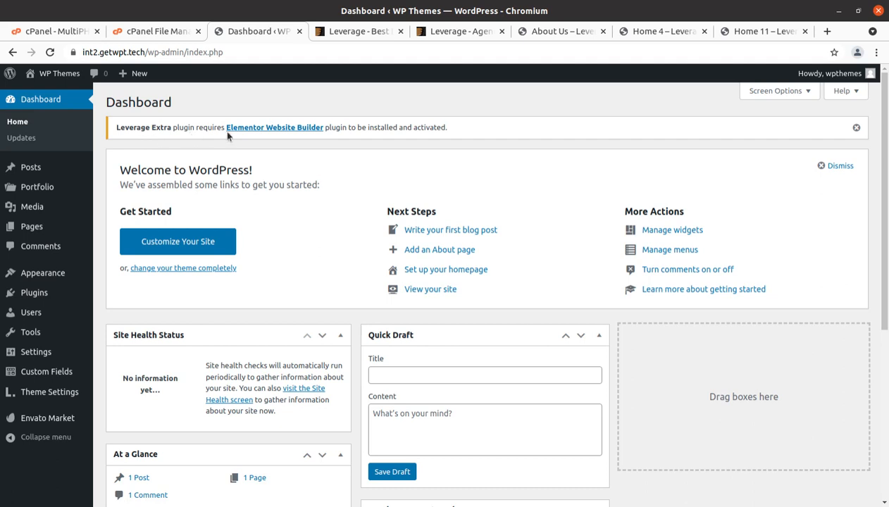
{"action": "left_click", "coordinate": [266, 129]}
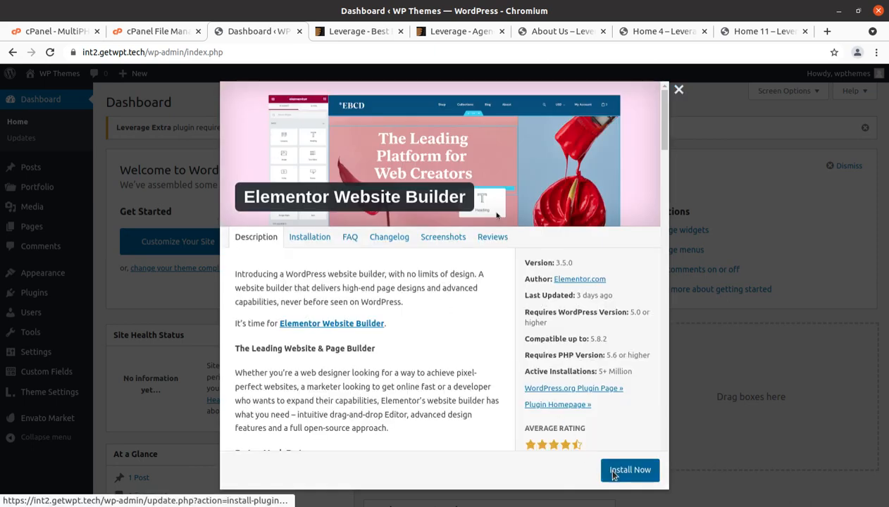
{"action": "left_click", "coordinate": [613, 473]}
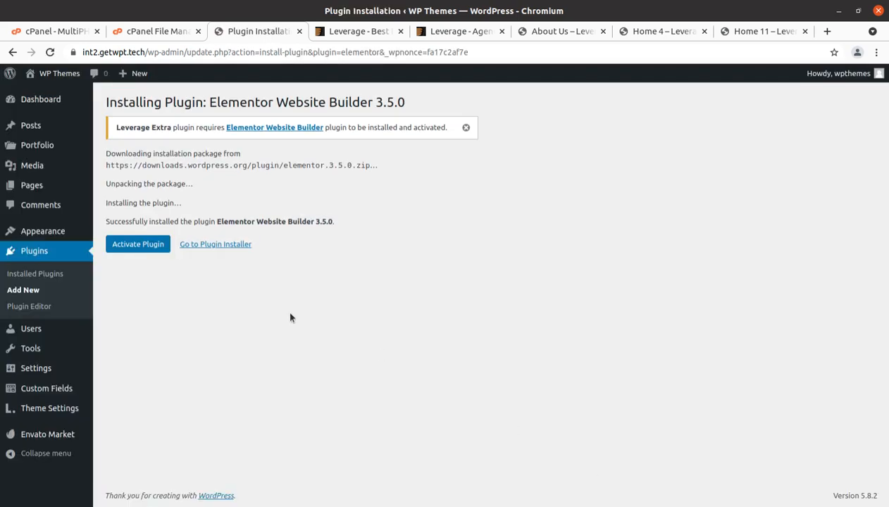
{"action": "left_click", "coordinate": [149, 248]}
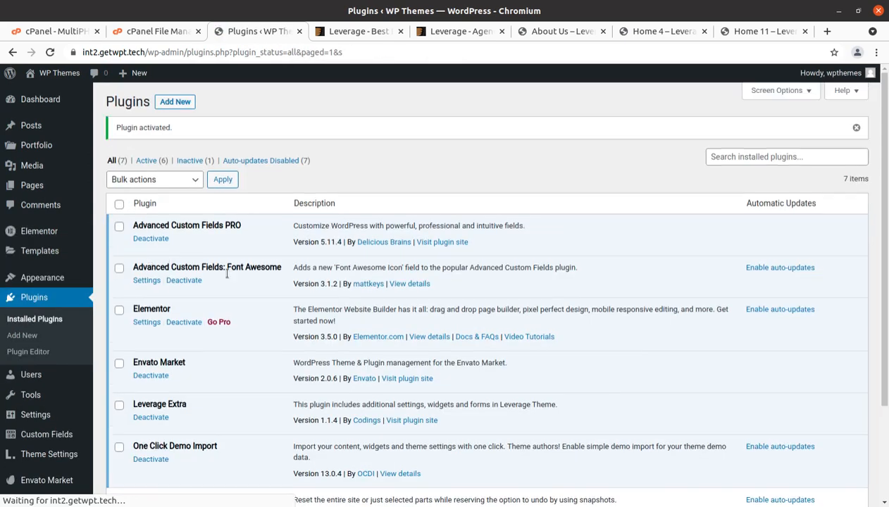
{"action": "scroll", "coordinate": [252, 393], "scroll_direction": "down", "scroll_amount": 3}
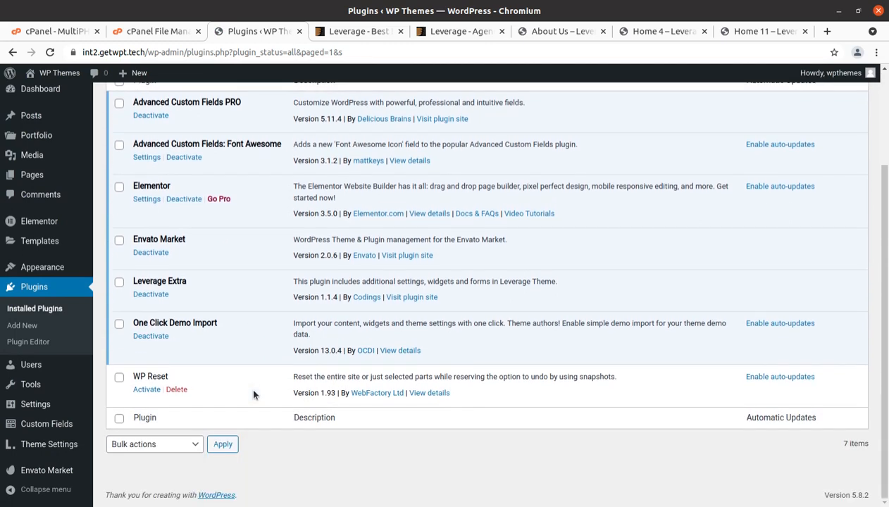
Open the WP Themes site's front end in a new browser tab and look over its homepage.
{"action": "scroll", "coordinate": [254, 394], "scroll_direction": "up", "scroll_amount": 3}
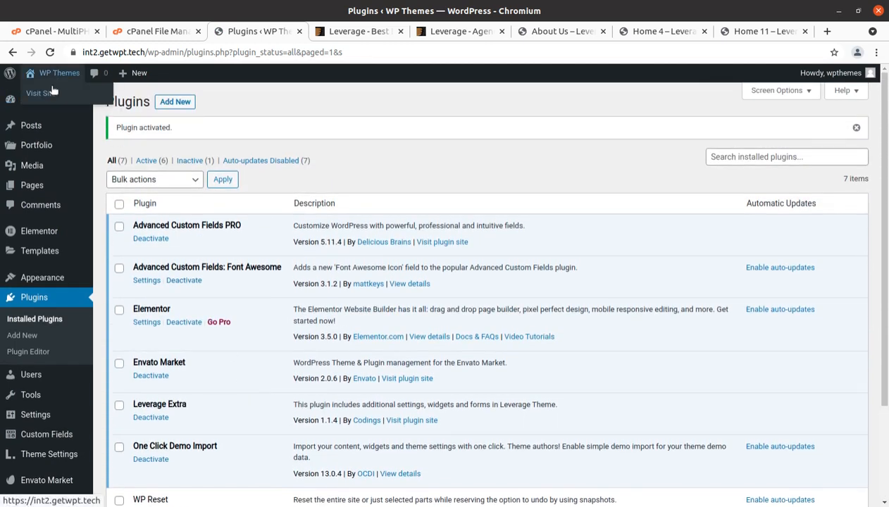
{"action": "middle_click", "coordinate": [43, 93]}
{"action": "left_click", "coordinate": [326, 32]}
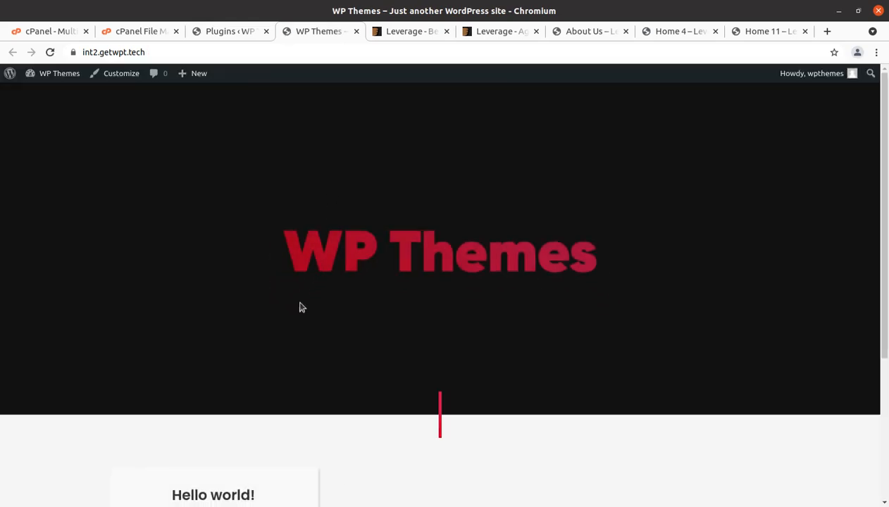
{"action": "scroll", "coordinate": [299, 311], "scroll_direction": "down", "scroll_amount": 3}
{"action": "scroll", "coordinate": [298, 312], "scroll_direction": "up", "scroll_amount": 3}
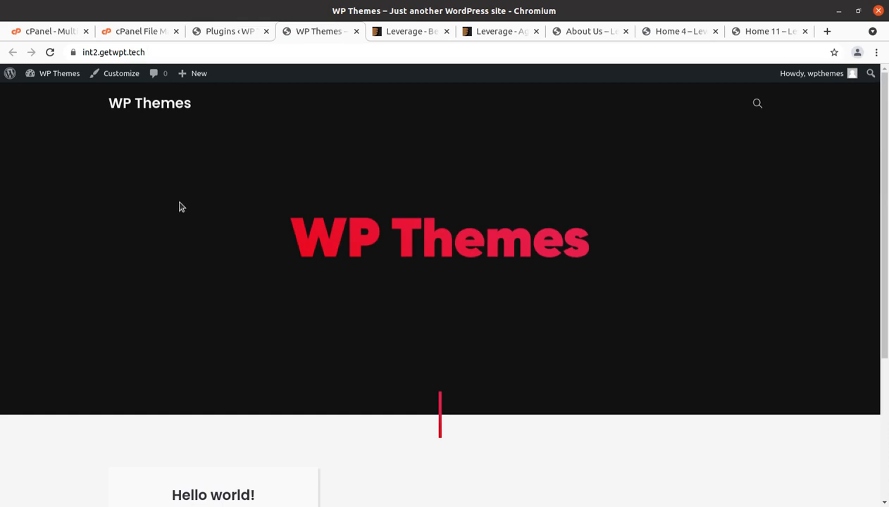
View the Leverage demo homepages Home 1, Home 4 and Home 11 for comparison with the new site.
{"action": "left_click", "coordinate": [576, 31]}
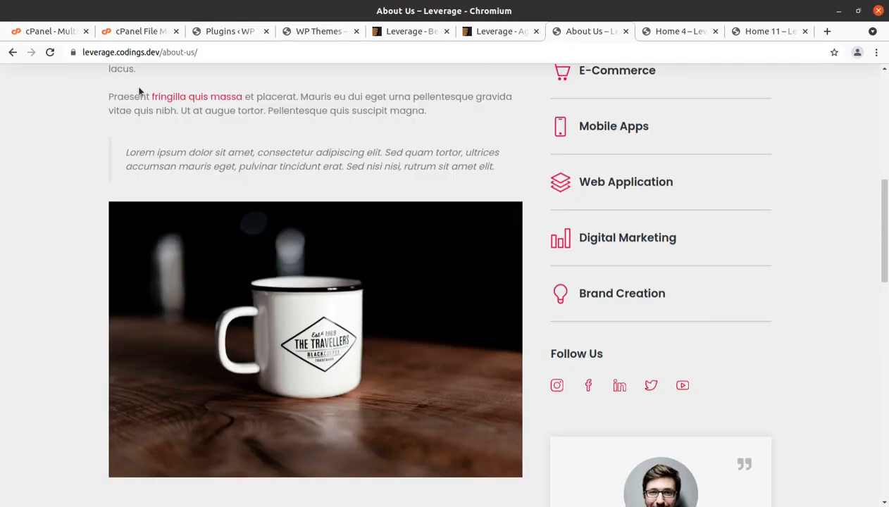
{"action": "left_click", "coordinate": [12, 52]}
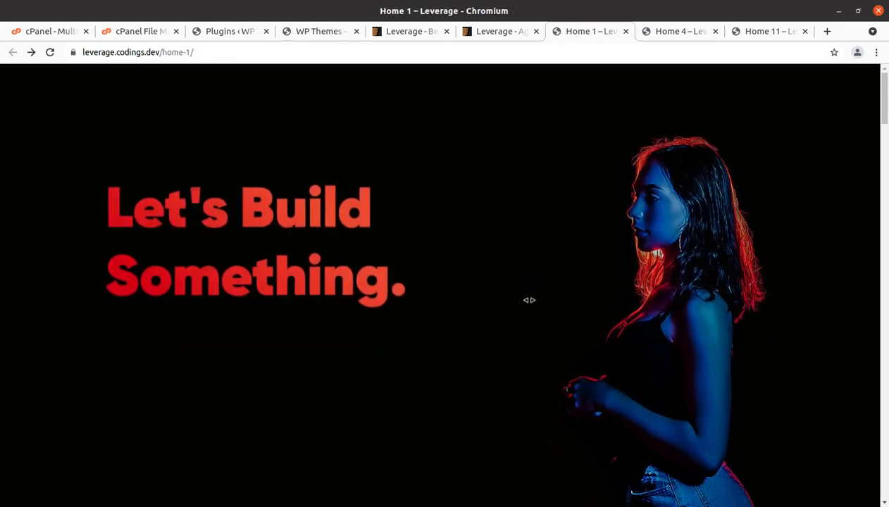
{"action": "left_click", "coordinate": [673, 31]}
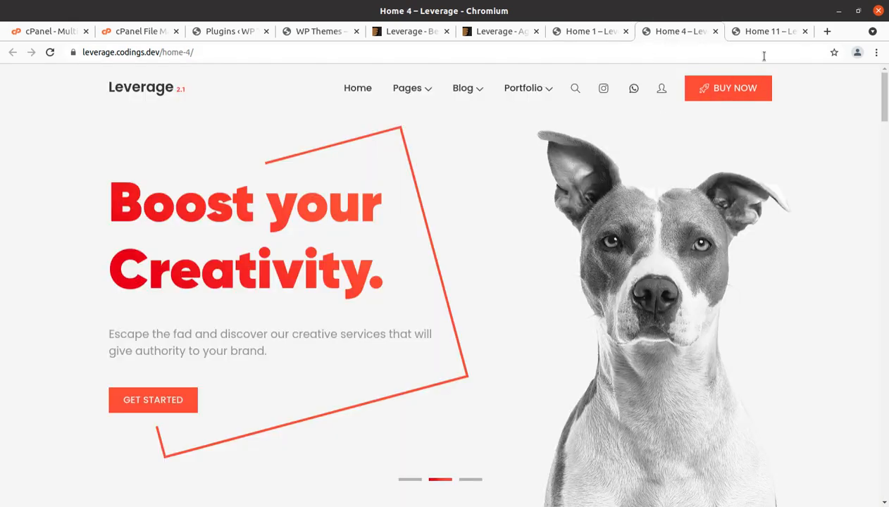
{"action": "left_click", "coordinate": [761, 31]}
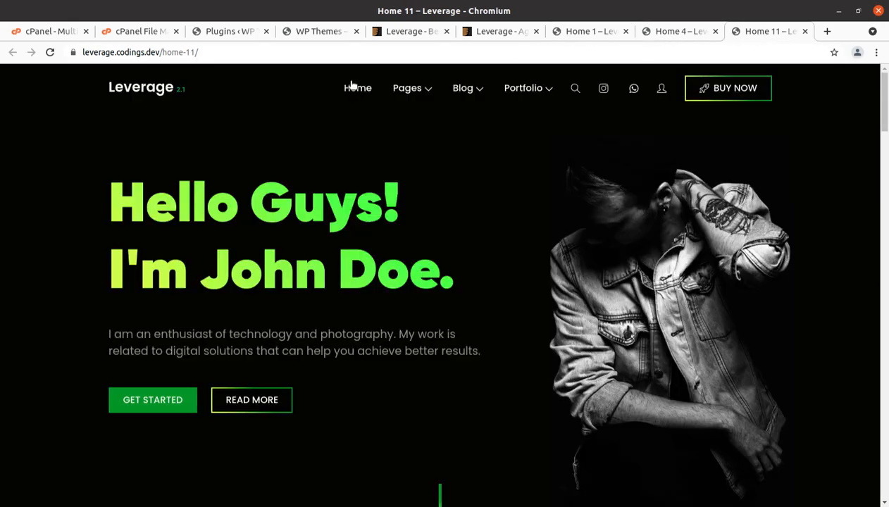
Return to the WordPress admin dashboard, look over the theme's admin options, and open the Import Demo Data page.
{"action": "left_click", "coordinate": [225, 33]}
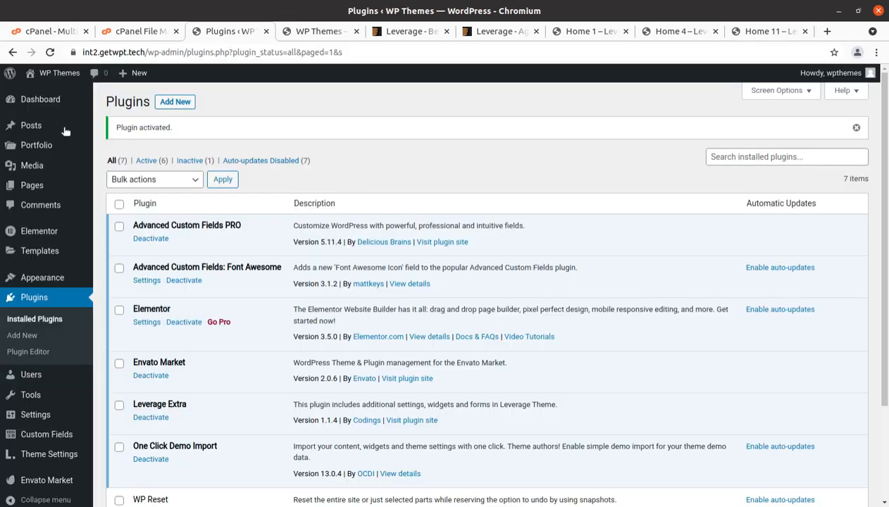
{"action": "left_click", "coordinate": [37, 102]}
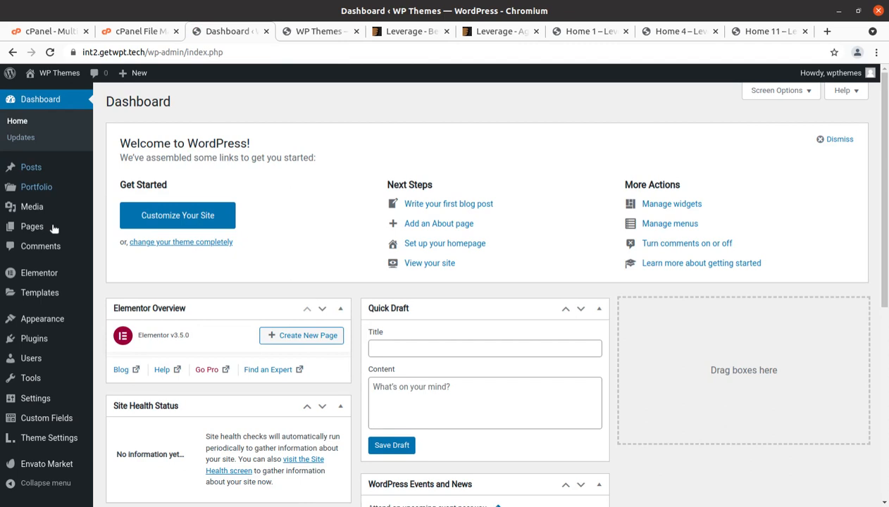
{"action": "mouse_move", "coordinate": [54, 302]}
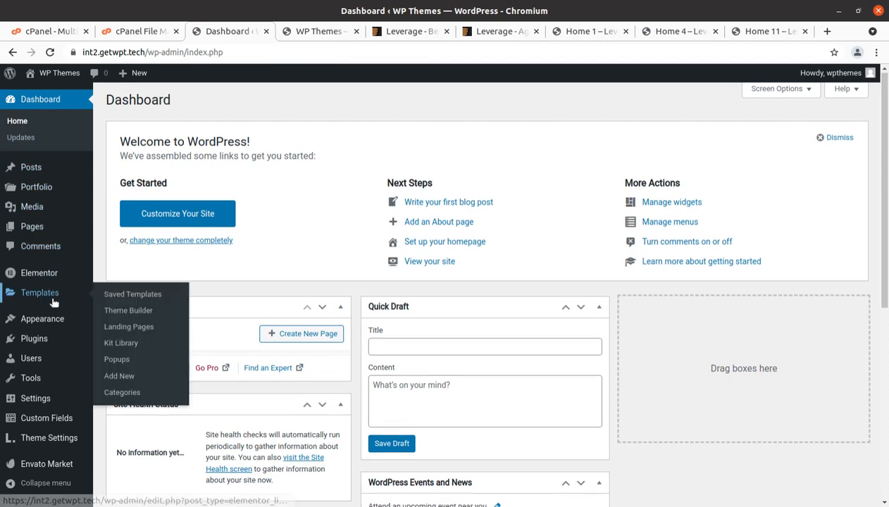
{"action": "scroll", "coordinate": [54, 302], "scroll_direction": "down", "scroll_amount": 3}
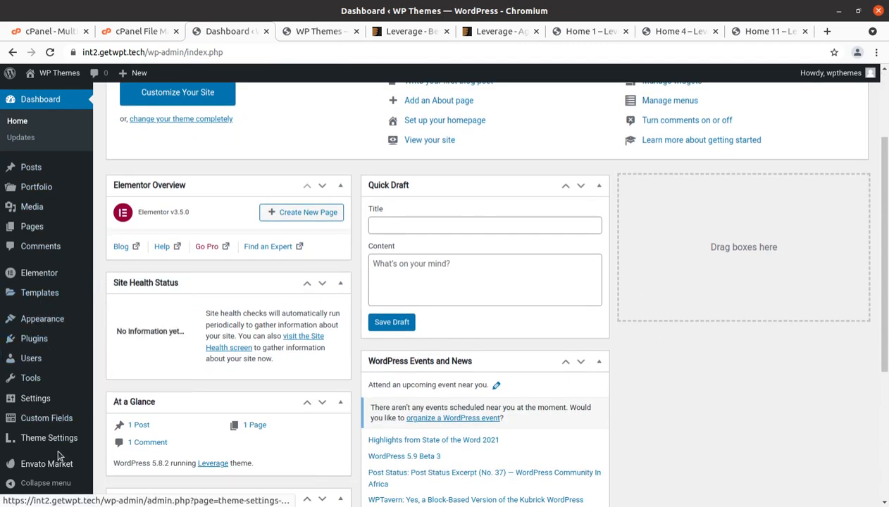
{"action": "mouse_move", "coordinate": [82, 436]}
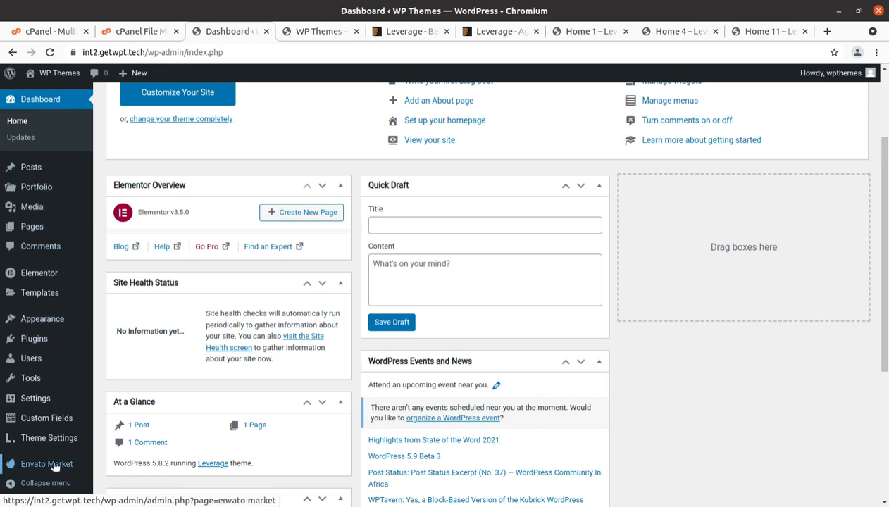
{"action": "scroll", "coordinate": [41, 250], "scroll_direction": "down", "scroll_amount": 3}
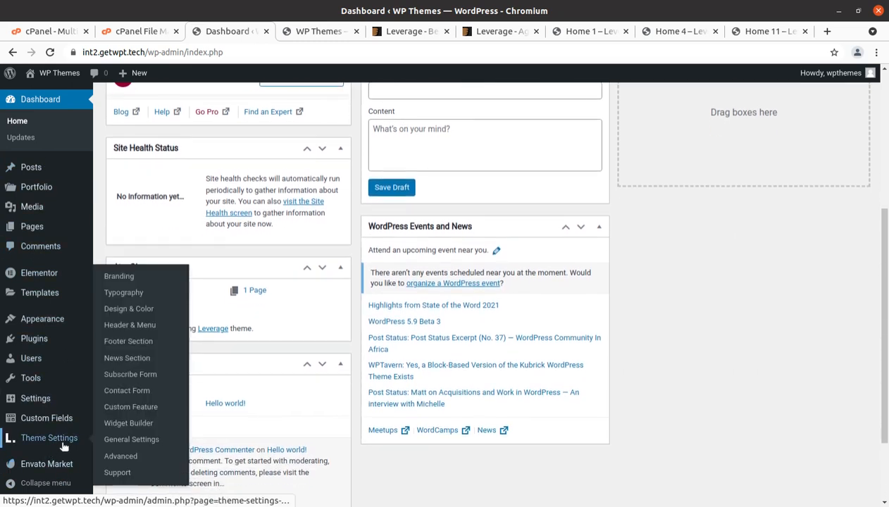
{"action": "scroll", "coordinate": [63, 446], "scroll_direction": "down", "scroll_amount": 1}
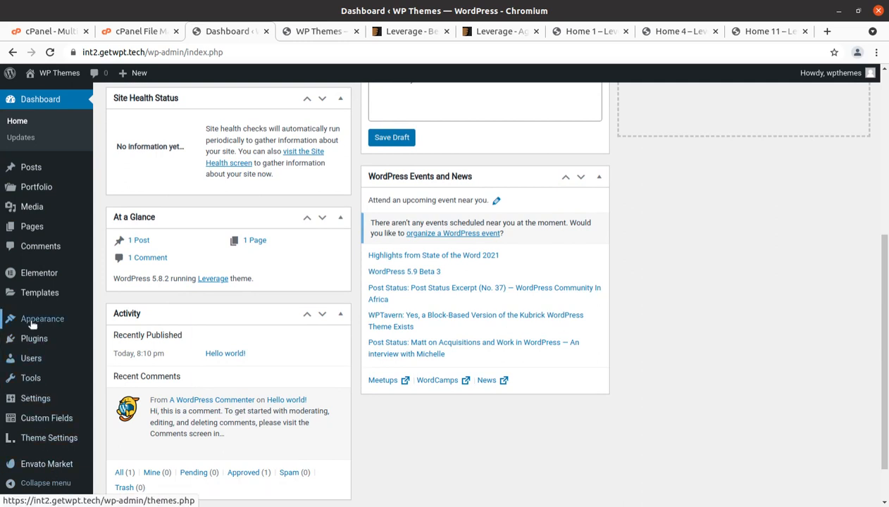
{"action": "mouse_move", "coordinate": [32, 324]}
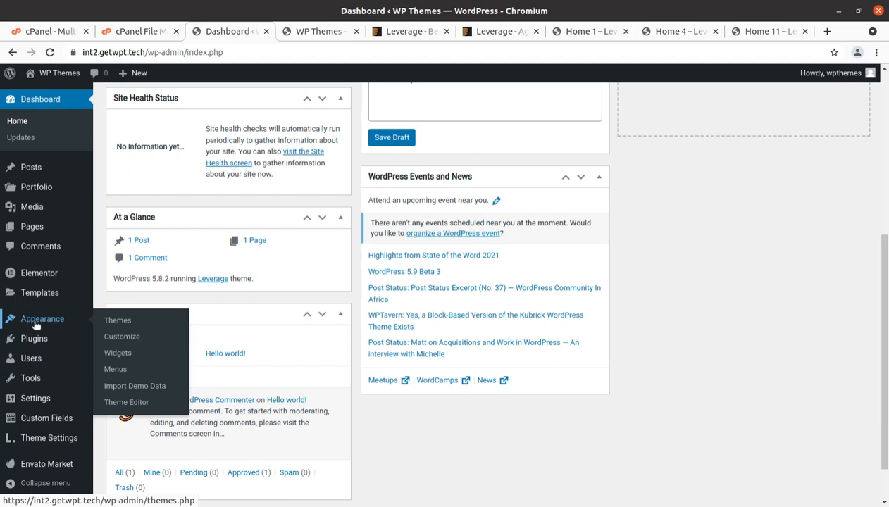
{"action": "left_click", "coordinate": [128, 394]}
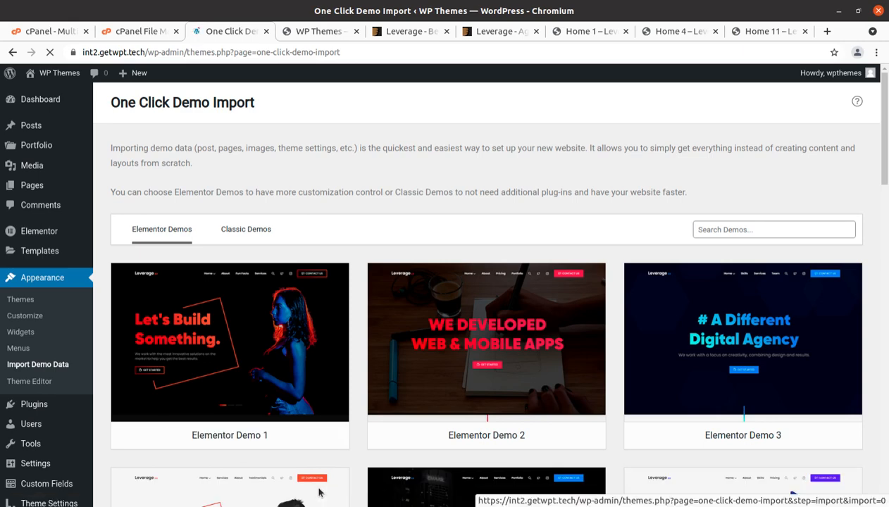
Browse the Elementor demos offered for import, from Elementor Demo 1 through Elementor Demo 20.
{"action": "scroll", "coordinate": [318, 492], "scroll_direction": "down", "scroll_amount": 5}
{"action": "scroll", "coordinate": [319, 491], "scroll_direction": "down", "scroll_amount": 6}
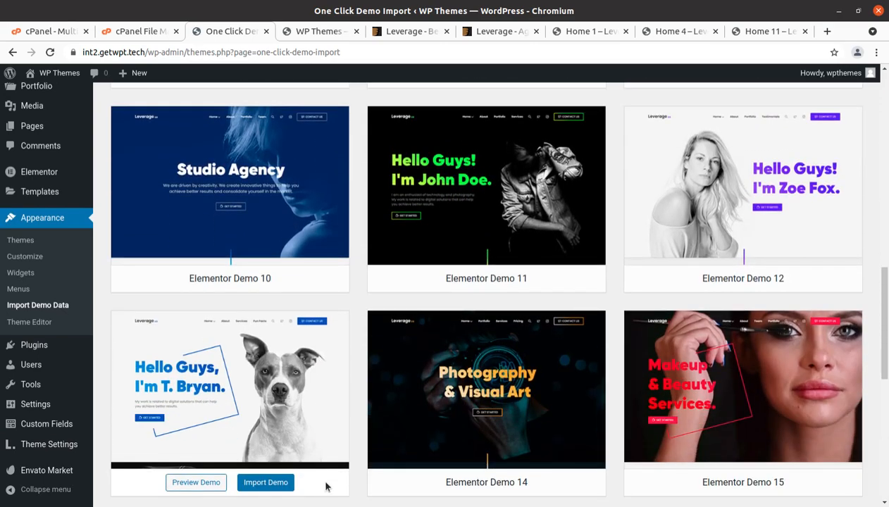
{"action": "scroll", "coordinate": [341, 480], "scroll_direction": "down", "scroll_amount": 5}
{"action": "scroll", "coordinate": [341, 479], "scroll_direction": "down", "scroll_amount": 2}
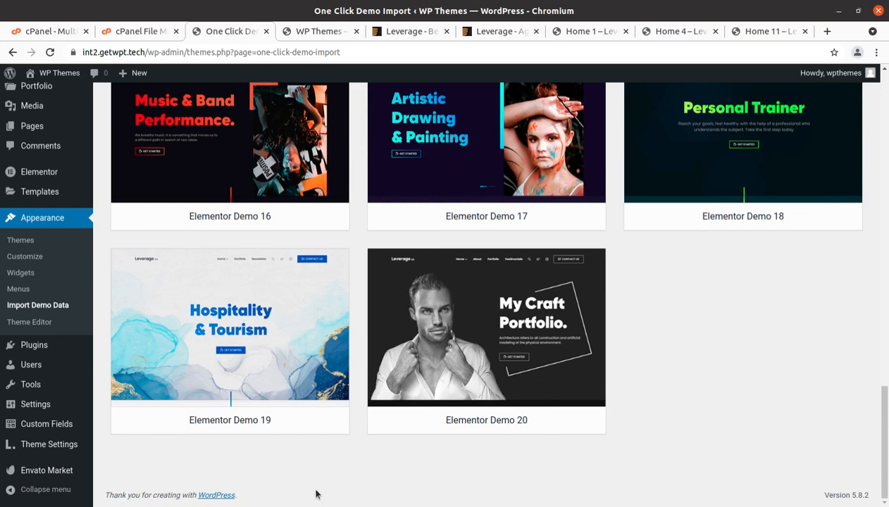
{"action": "mouse_move", "coordinate": [514, 387]}
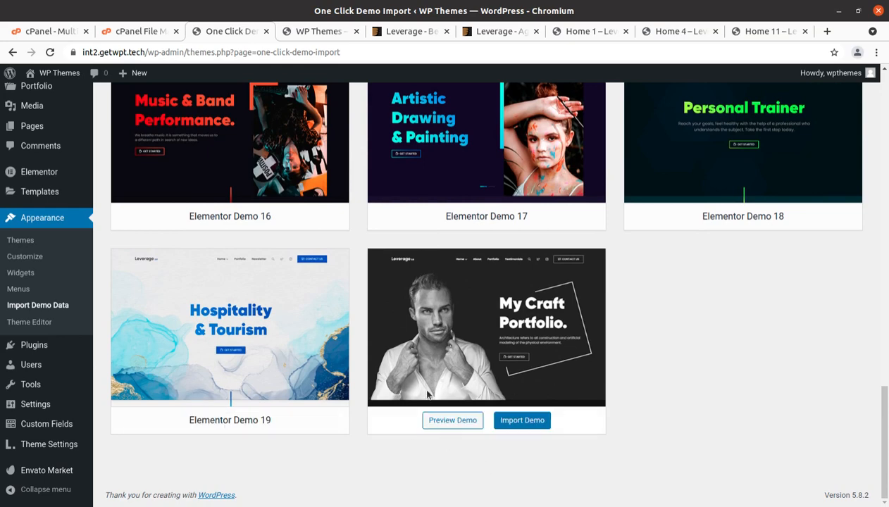
{"action": "scroll", "coordinate": [436, 402], "scroll_direction": "up", "scroll_amount": 2}
{"action": "scroll", "coordinate": [426, 396], "scroll_direction": "up", "scroll_amount": 1}
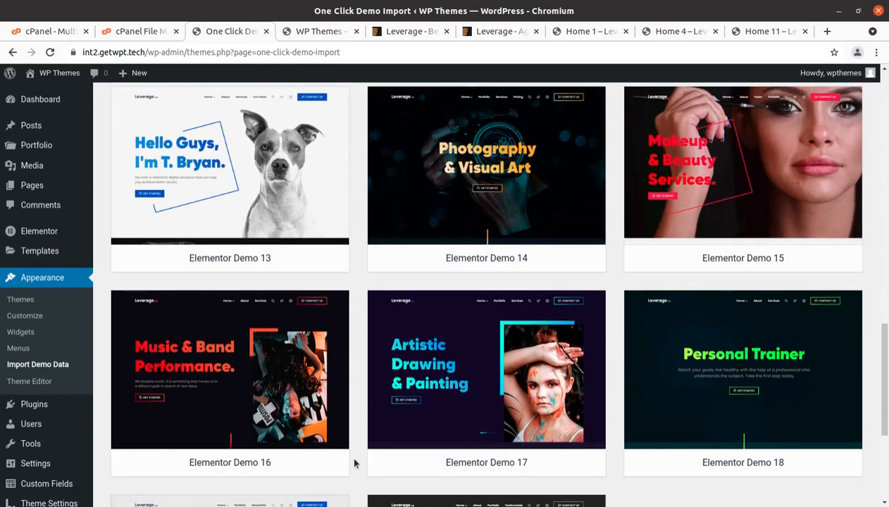
{"action": "scroll", "coordinate": [352, 462], "scroll_direction": "up", "scroll_amount": 3}
{"action": "scroll", "coordinate": [726, 394], "scroll_direction": "up", "scroll_amount": 2}
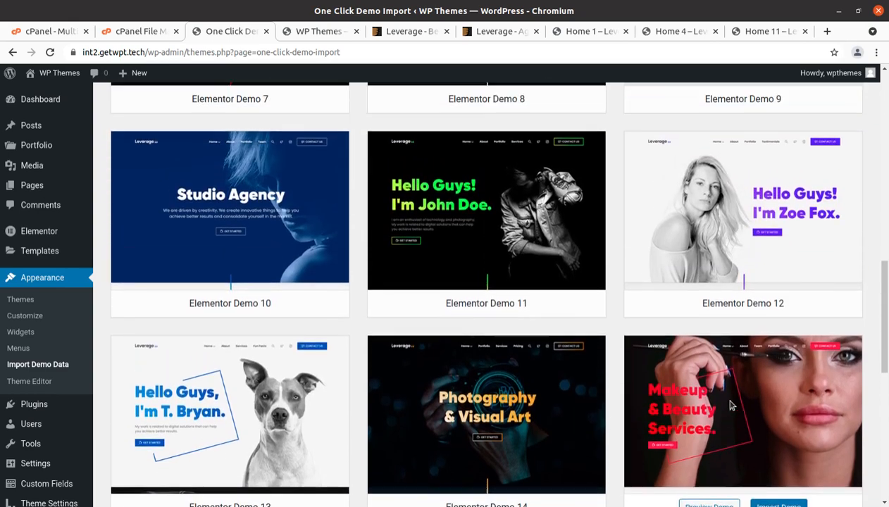
{"action": "scroll", "coordinate": [248, 355], "scroll_direction": "up", "scroll_amount": 4}
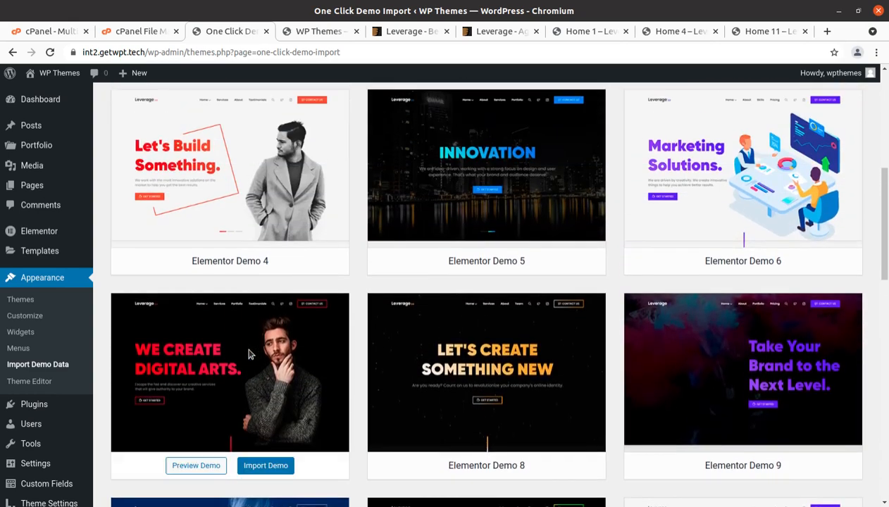
{"action": "scroll", "coordinate": [712, 270], "scroll_direction": "up", "scroll_amount": 1}
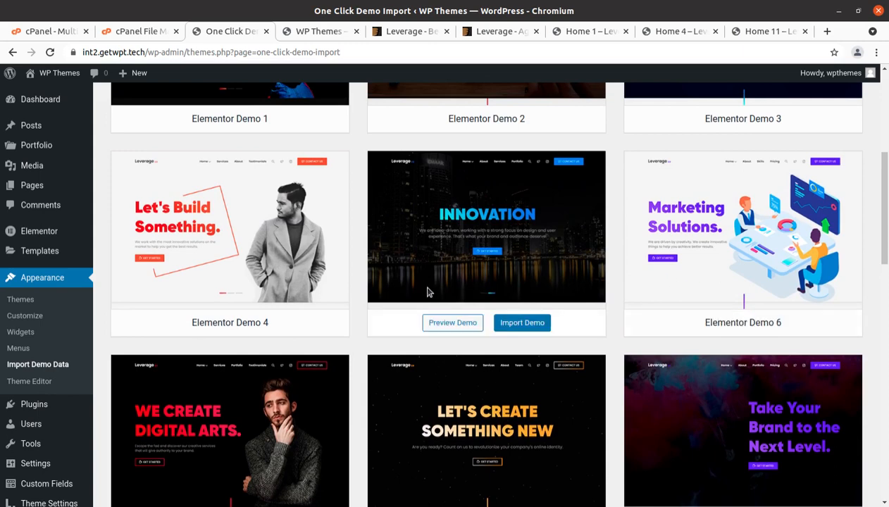
{"action": "scroll", "coordinate": [206, 397], "scroll_direction": "up", "scroll_amount": 2}
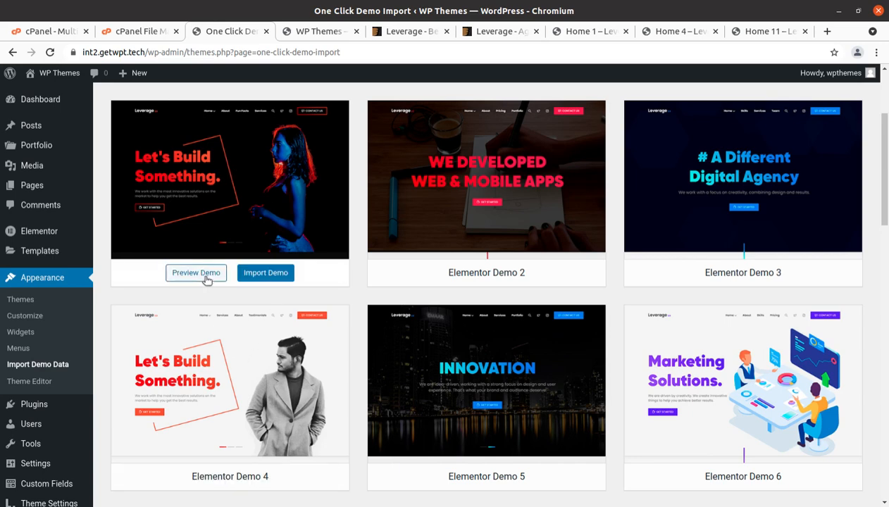
Choose Elementor Demo 1, review its recommended plugins and import notes, and start the import with Contact Form 7 included.
{"action": "scroll", "coordinate": [218, 275], "scroll_direction": "up", "scroll_amount": 1}
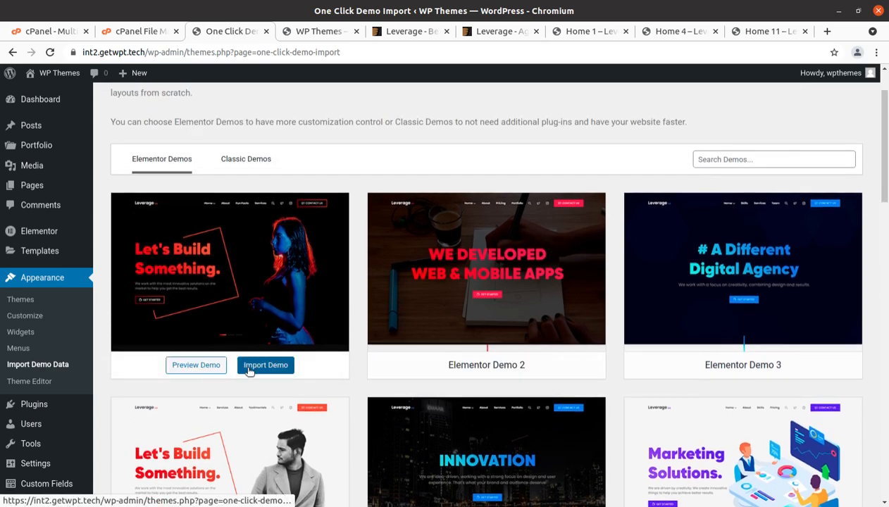
{"action": "left_click", "coordinate": [248, 371]}
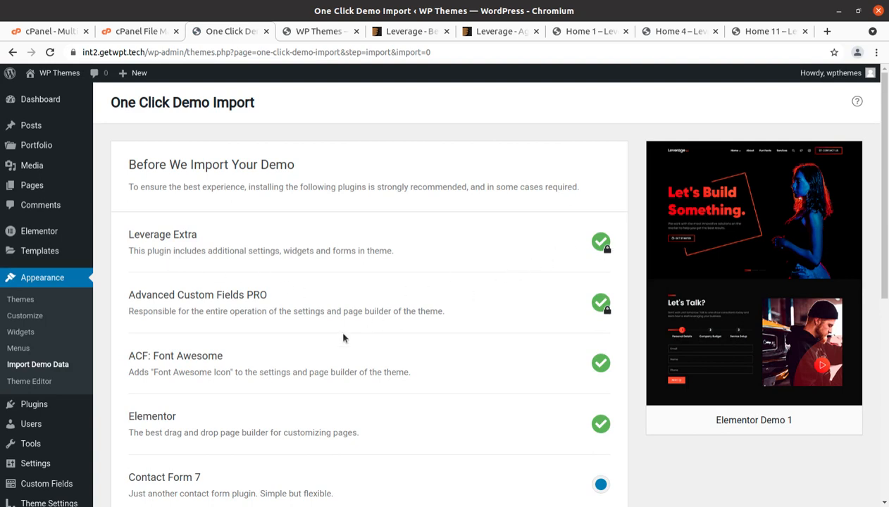
{"action": "scroll", "coordinate": [341, 332], "scroll_direction": "down", "scroll_amount": 2}
{"action": "scroll", "coordinate": [561, 311], "scroll_direction": "down", "scroll_amount": 2}
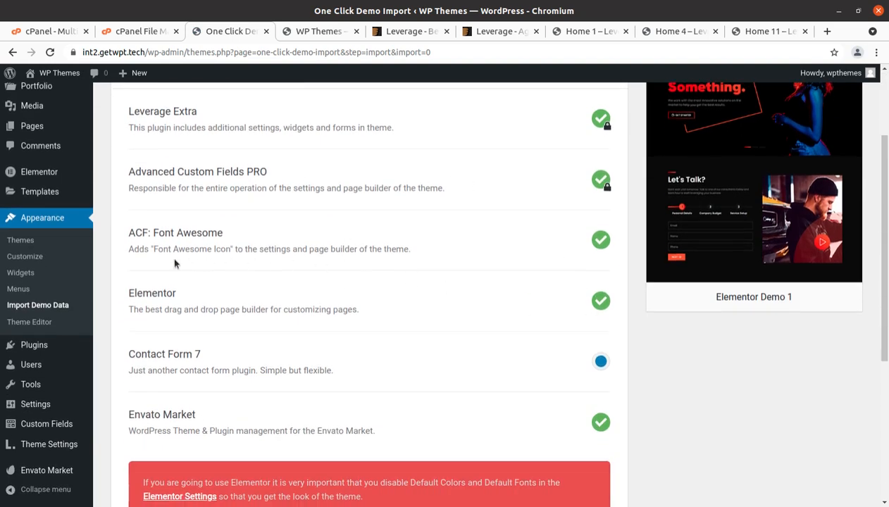
{"action": "scroll", "coordinate": [363, 296], "scroll_direction": "down", "scroll_amount": 3}
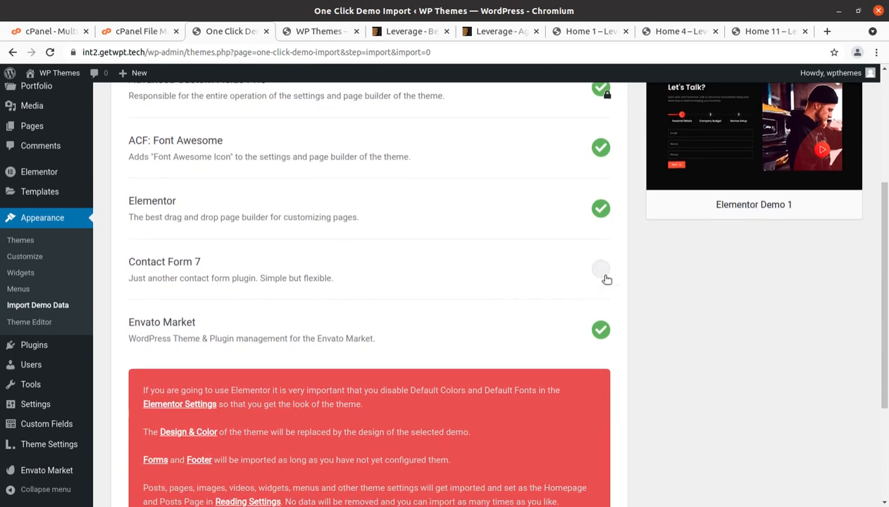
{"action": "scroll", "coordinate": [336, 345], "scroll_direction": "down", "scroll_amount": 4}
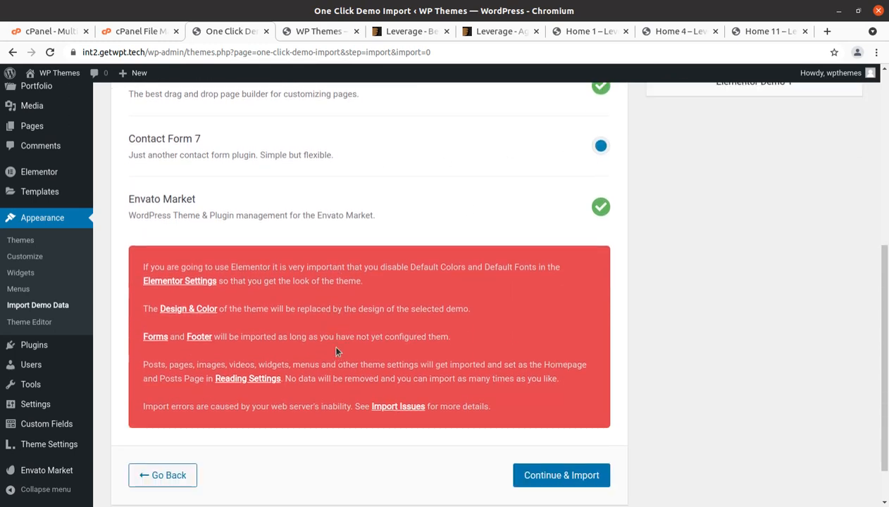
{"action": "scroll", "coordinate": [200, 349], "scroll_direction": "up", "scroll_amount": 8}
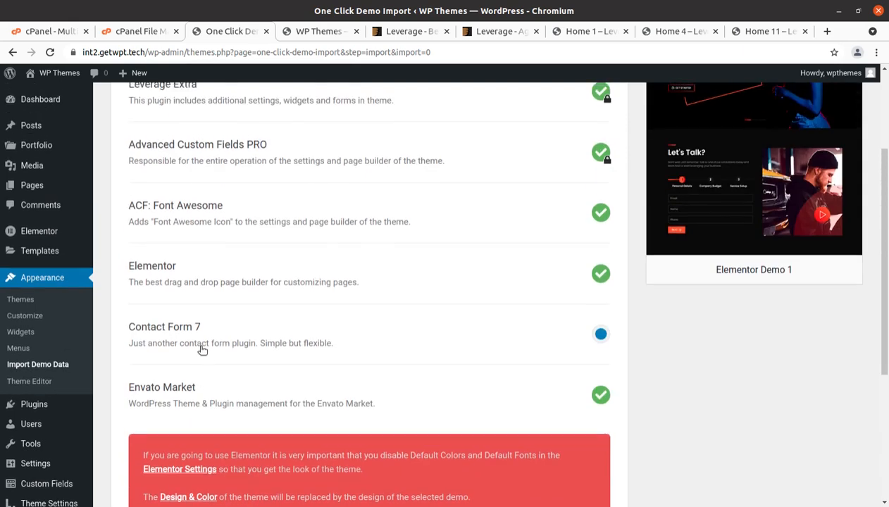
{"action": "scroll", "coordinate": [200, 349], "scroll_direction": "down", "scroll_amount": 4}
{"action": "scroll", "coordinate": [200, 350], "scroll_direction": "down", "scroll_amount": 5}
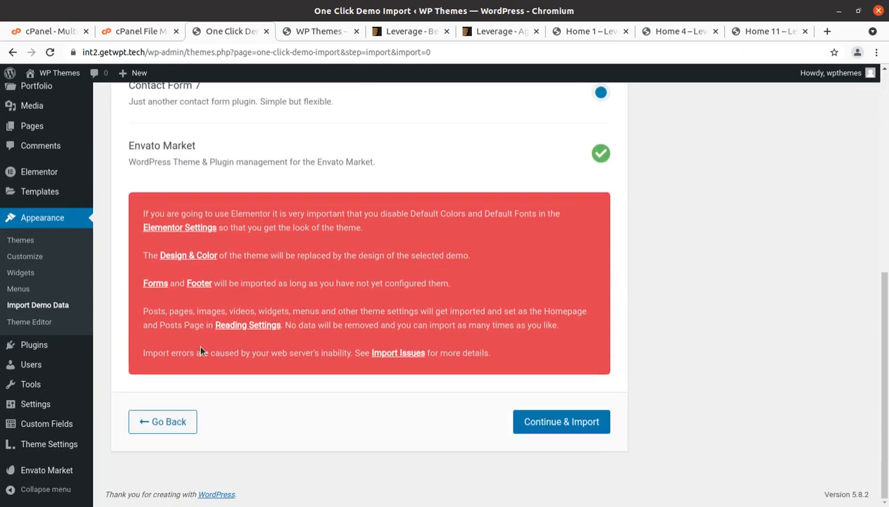
{"action": "left_click", "coordinate": [529, 420]}
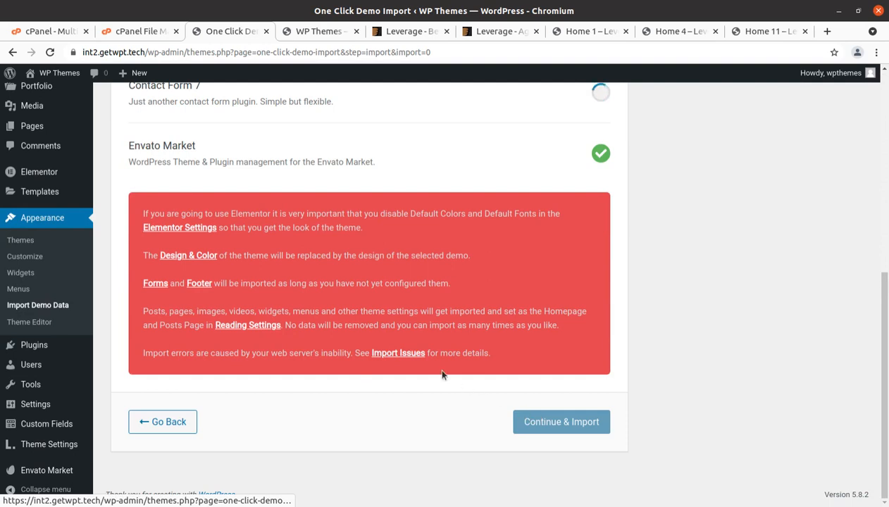
Follow the demo import until it finishes and examine the list of media import errors.
{"action": "scroll", "coordinate": [441, 370], "scroll_direction": "up", "scroll_amount": 2}
{"action": "scroll", "coordinate": [441, 370], "scroll_direction": "up", "scroll_amount": 5}
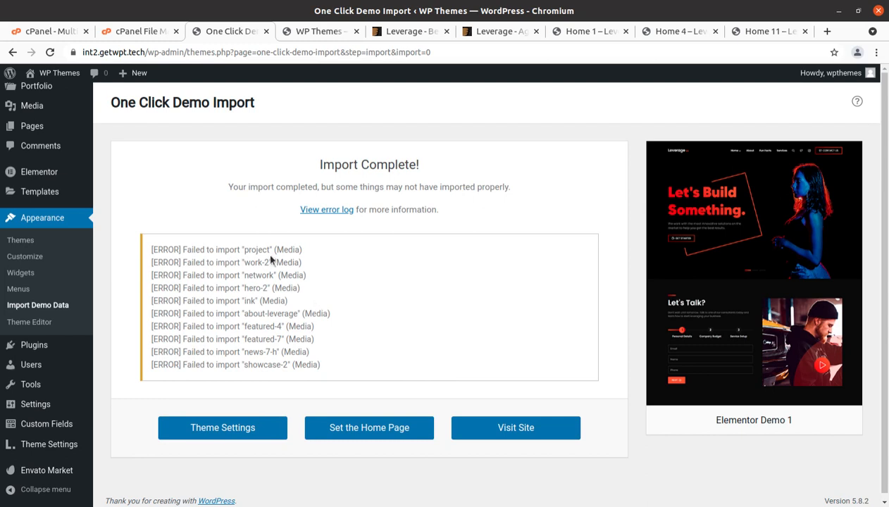
{"action": "left_click_drag", "start_coordinate": [280, 249], "coordinate": [328, 367]}
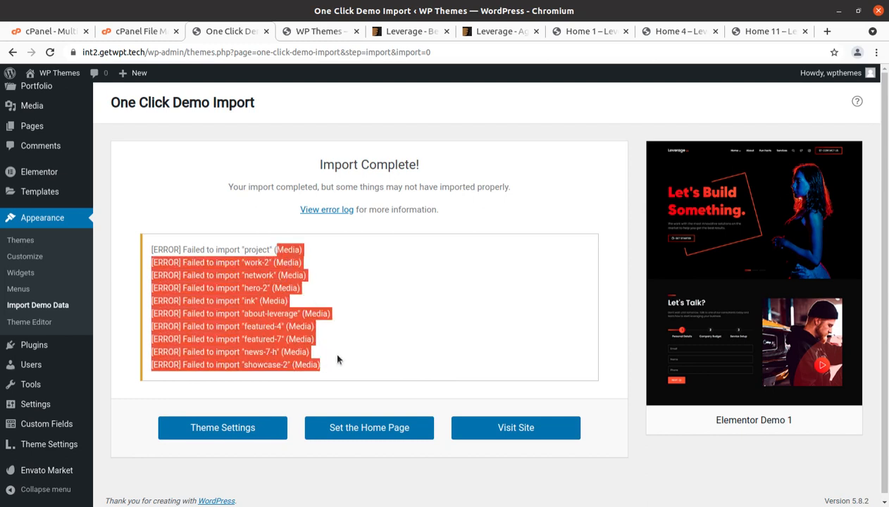
{"action": "left_click", "coordinate": [332, 356]}
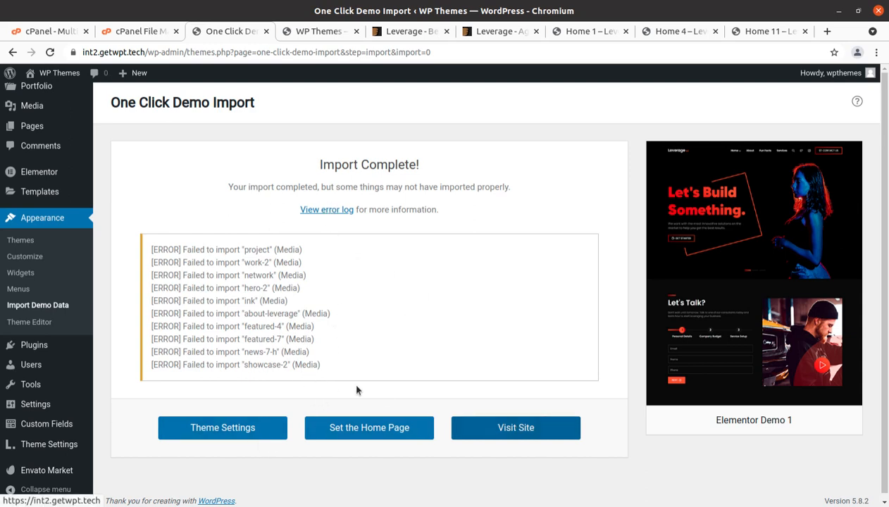
Visit the live site and look over the imported home page from the hero slider down to the footer.
{"action": "left_click_drag", "start_coordinate": [333, 345], "coordinate": [242, 268]}
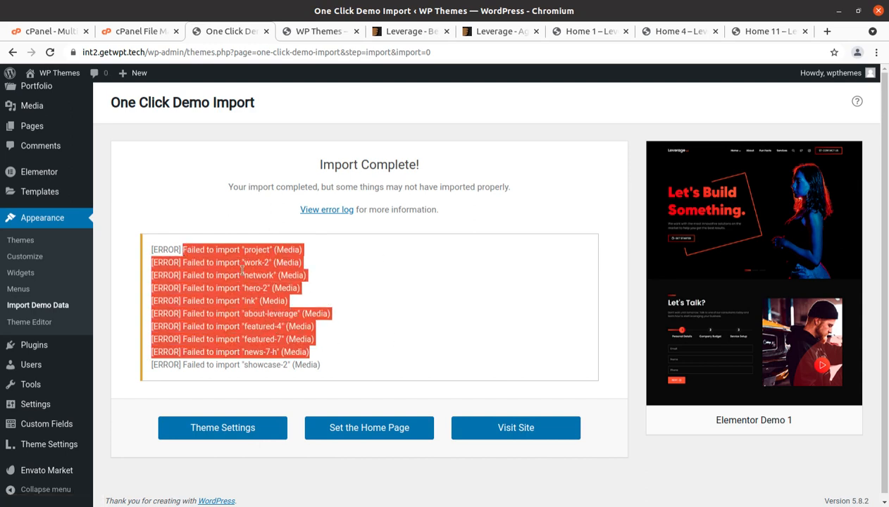
{"action": "left_click", "coordinate": [505, 432]}
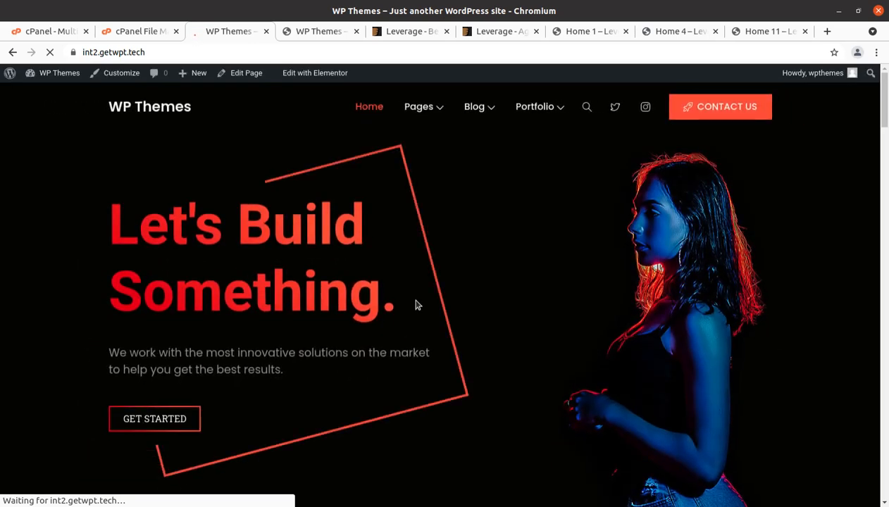
{"action": "scroll", "coordinate": [609, 340], "scroll_direction": "down", "scroll_amount": 6}
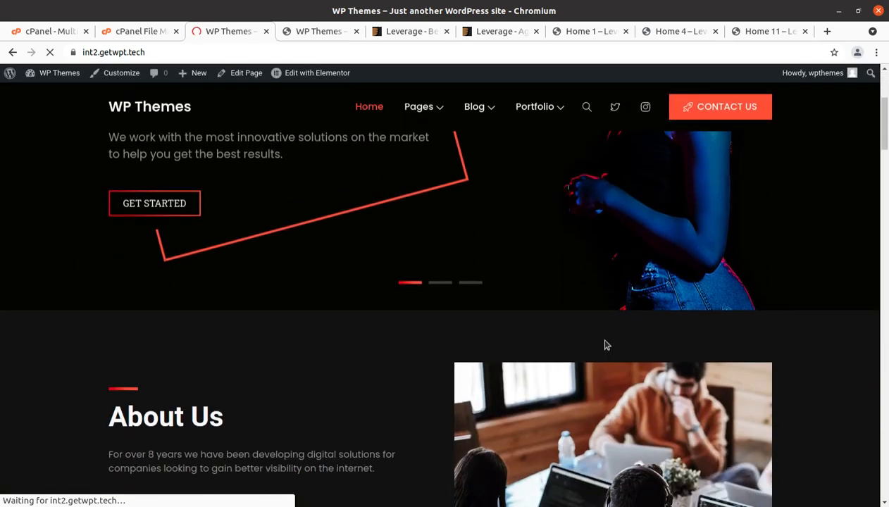
{"action": "scroll", "coordinate": [605, 345], "scroll_direction": "down", "scroll_amount": 8}
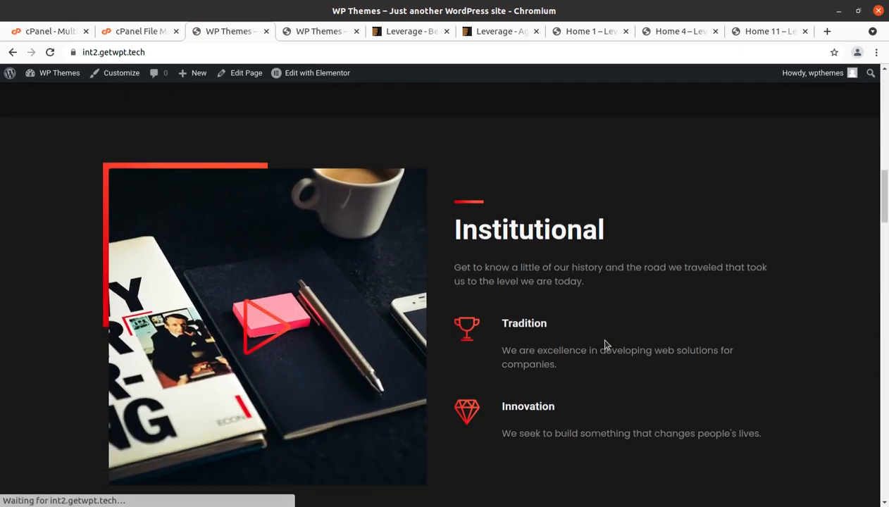
{"action": "scroll", "coordinate": [591, 344], "scroll_direction": "down", "scroll_amount": 2}
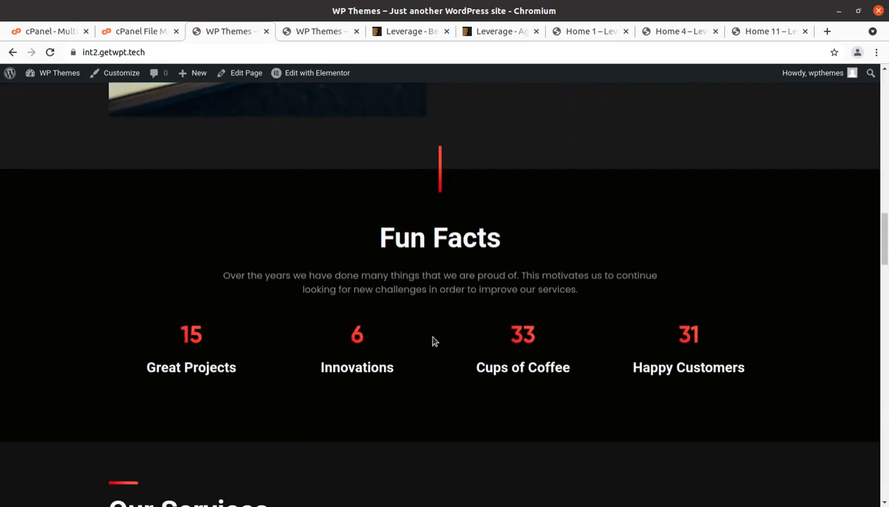
{"action": "scroll", "coordinate": [432, 341], "scroll_direction": "up", "scroll_amount": 2}
{"action": "scroll", "coordinate": [434, 341], "scroll_direction": "down", "scroll_amount": 2}
{"action": "scroll", "coordinate": [434, 341], "scroll_direction": "down", "scroll_amount": 5}
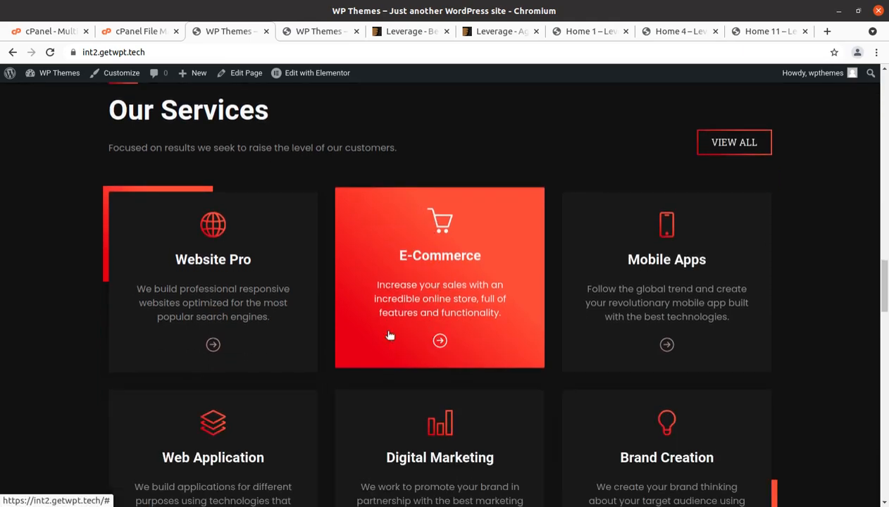
{"action": "scroll", "coordinate": [544, 330], "scroll_direction": "down", "scroll_amount": 3}
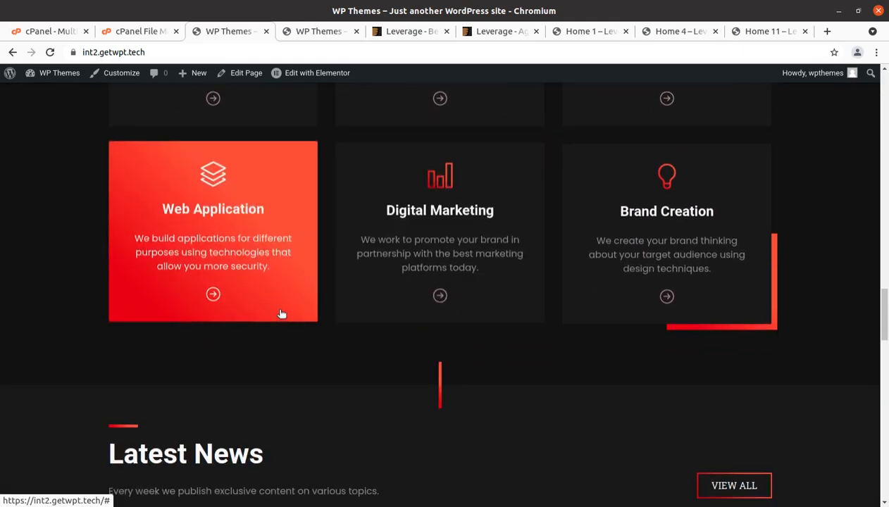
{"action": "scroll", "coordinate": [281, 315], "scroll_direction": "down", "scroll_amount": 5}
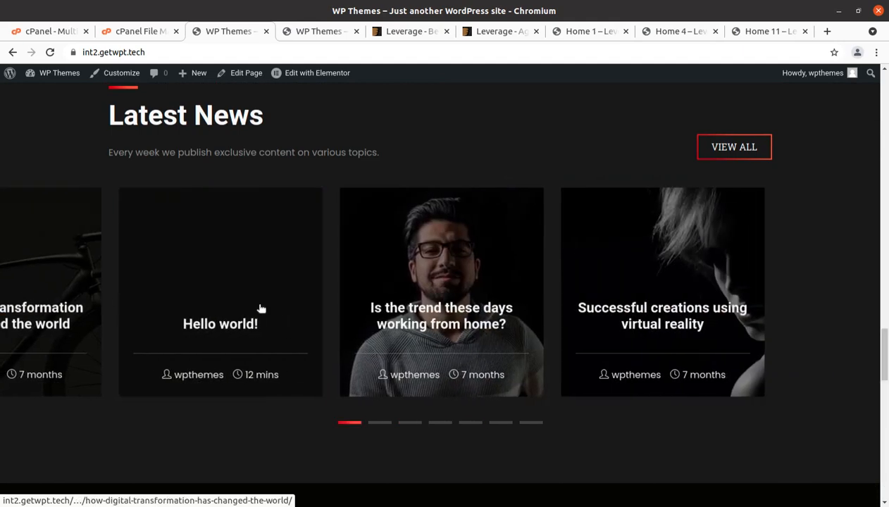
{"action": "scroll", "coordinate": [458, 360], "scroll_direction": "down", "scroll_amount": 4}
{"action": "scroll", "coordinate": [461, 361], "scroll_direction": "down", "scroll_amount": 8}
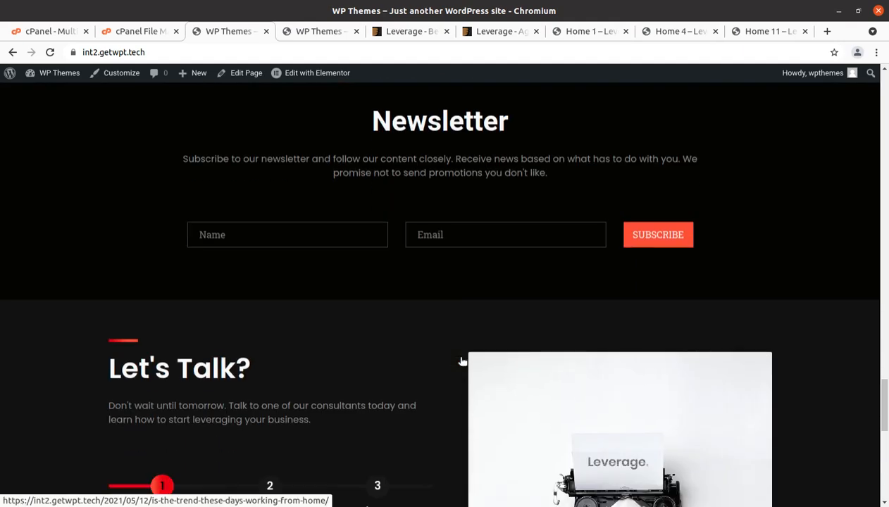
{"action": "scroll", "coordinate": [461, 363], "scroll_direction": "down", "scroll_amount": 2}
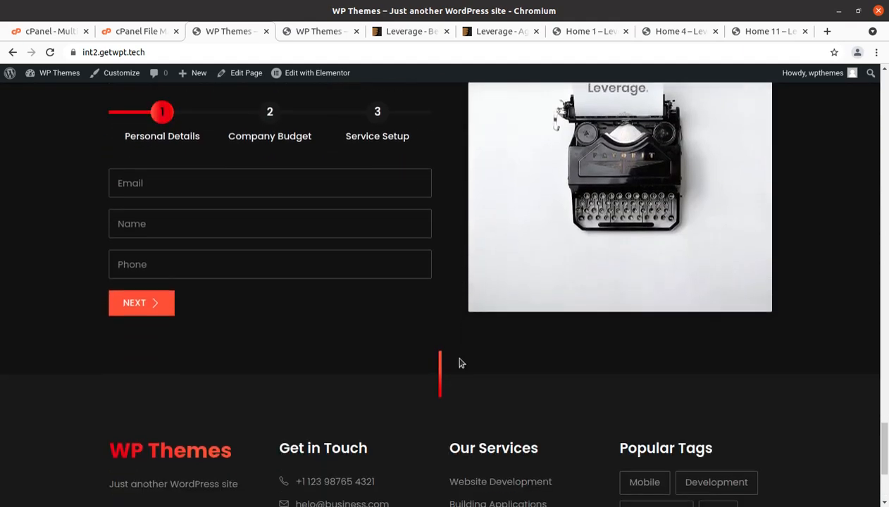
{"action": "scroll", "coordinate": [461, 363], "scroll_direction": "up", "scroll_amount": 6}
{"action": "scroll", "coordinate": [461, 362], "scroll_direction": "up", "scroll_amount": 10}
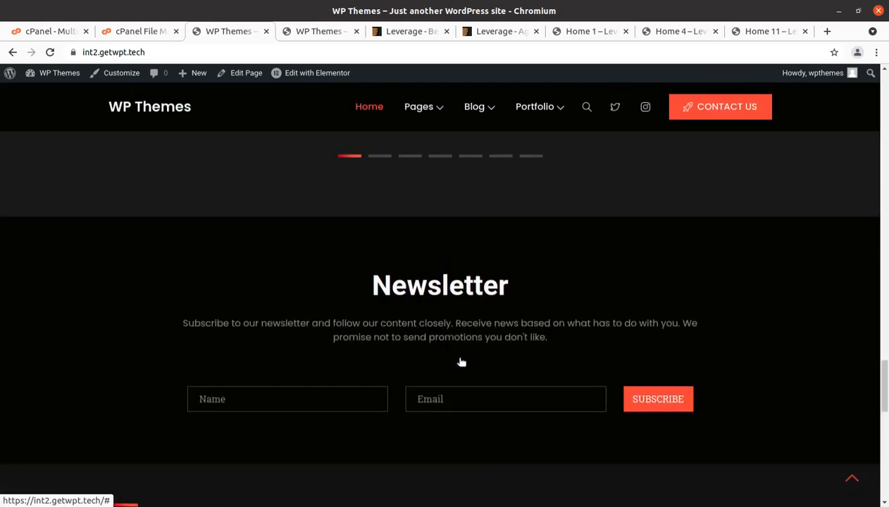
{"action": "scroll", "coordinate": [461, 362], "scroll_direction": "up", "scroll_amount": 10}
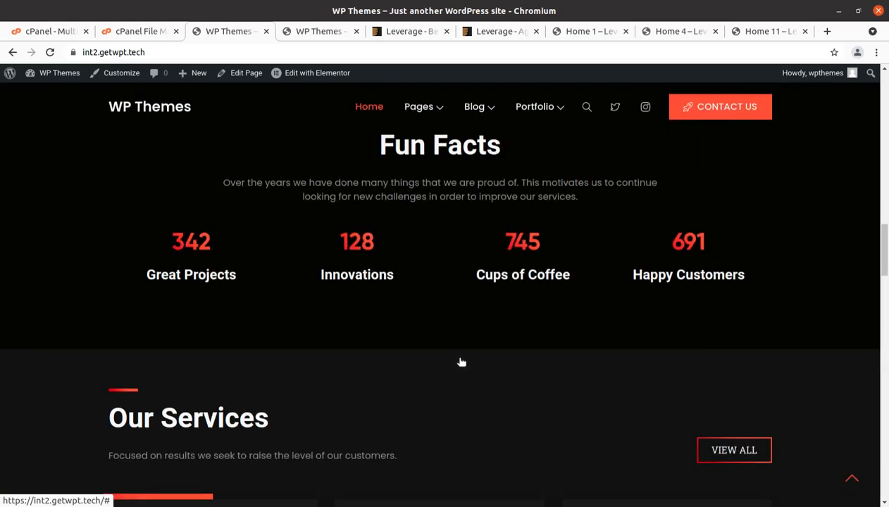
{"action": "scroll", "coordinate": [461, 361], "scroll_direction": "up", "scroll_amount": 6}
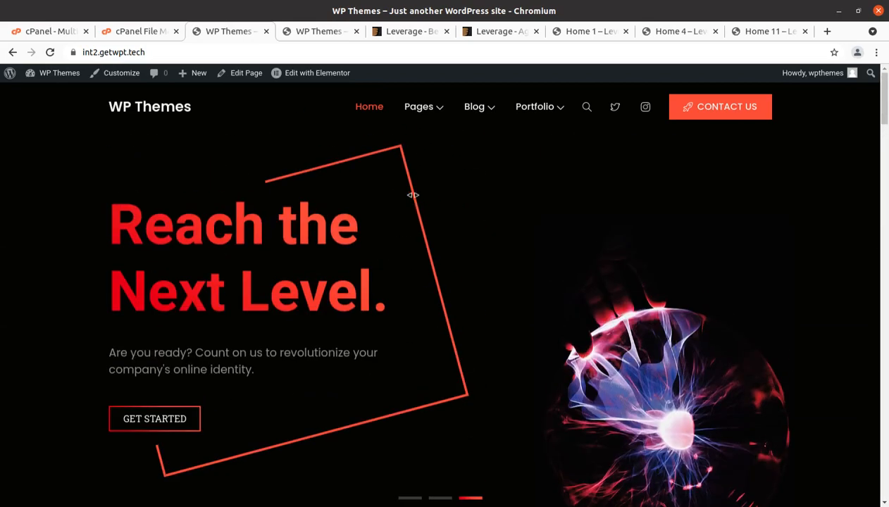
Browse the imported About Us, About Me and Single Service pages of the live site.
{"action": "mouse_move", "coordinate": [427, 110]}
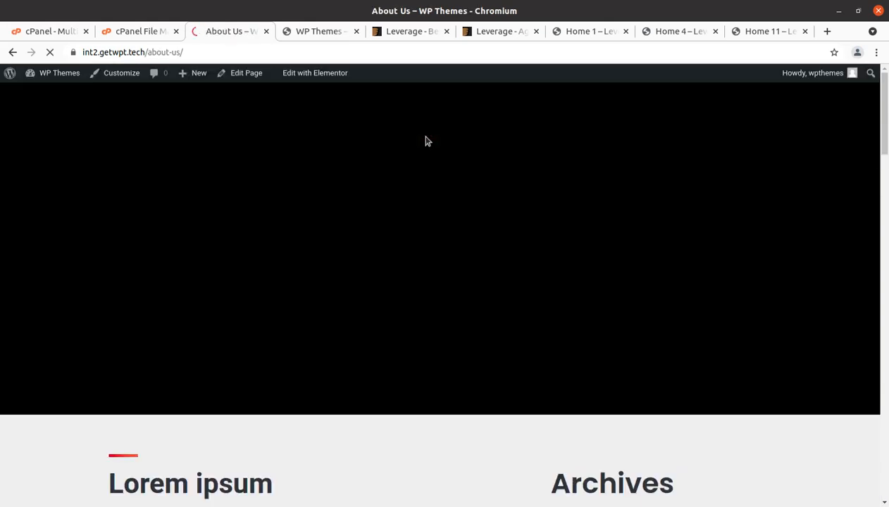
{"action": "scroll", "coordinate": [452, 293], "scroll_direction": "down", "scroll_amount": 5}
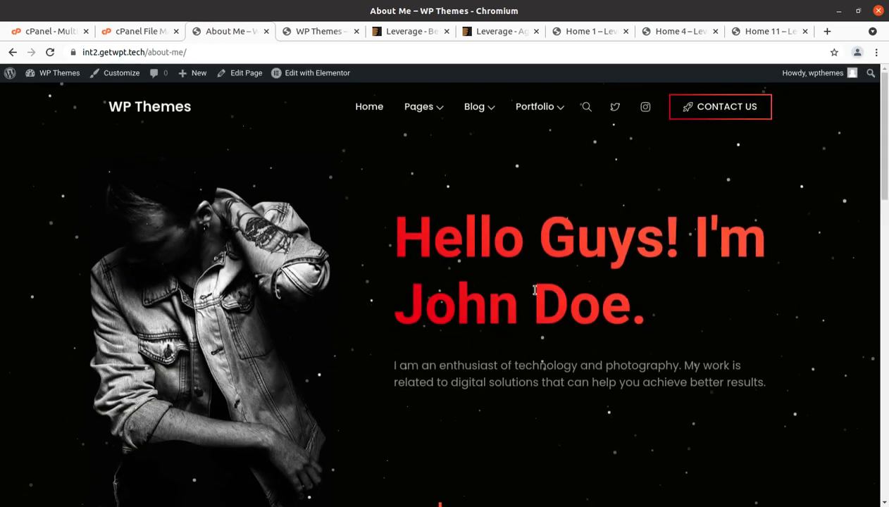
{"action": "scroll", "coordinate": [185, 238], "scroll_direction": "down", "scroll_amount": 5}
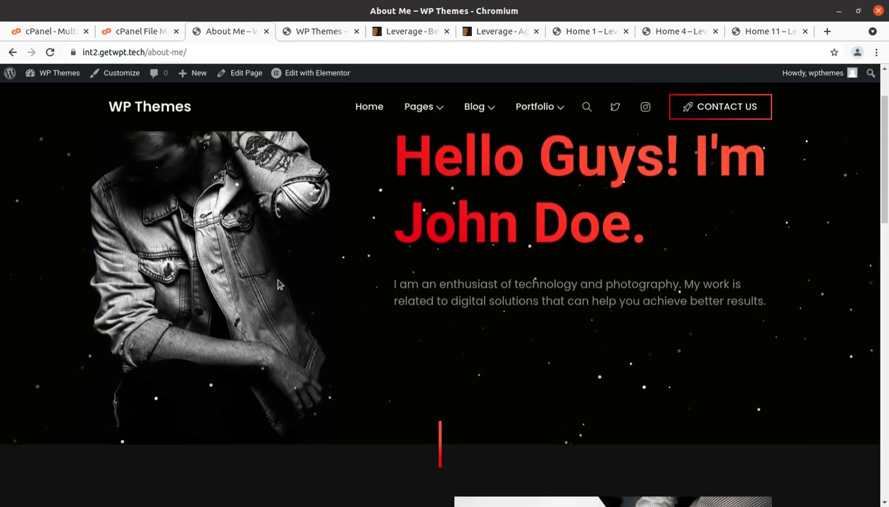
{"action": "scroll", "coordinate": [276, 282], "scroll_direction": "up", "scroll_amount": 5}
{"action": "scroll", "coordinate": [277, 283], "scroll_direction": "down", "scroll_amount": 10}
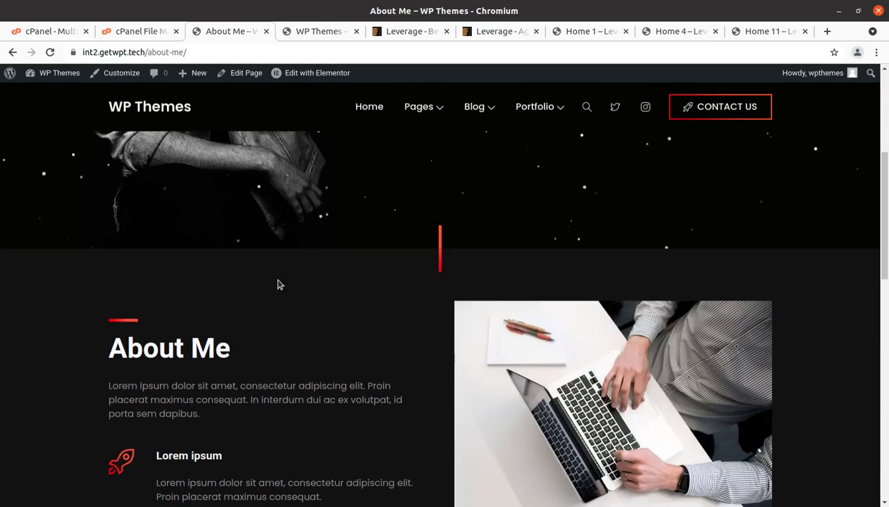
{"action": "scroll", "coordinate": [468, 124], "scroll_direction": "up", "scroll_amount": 3}
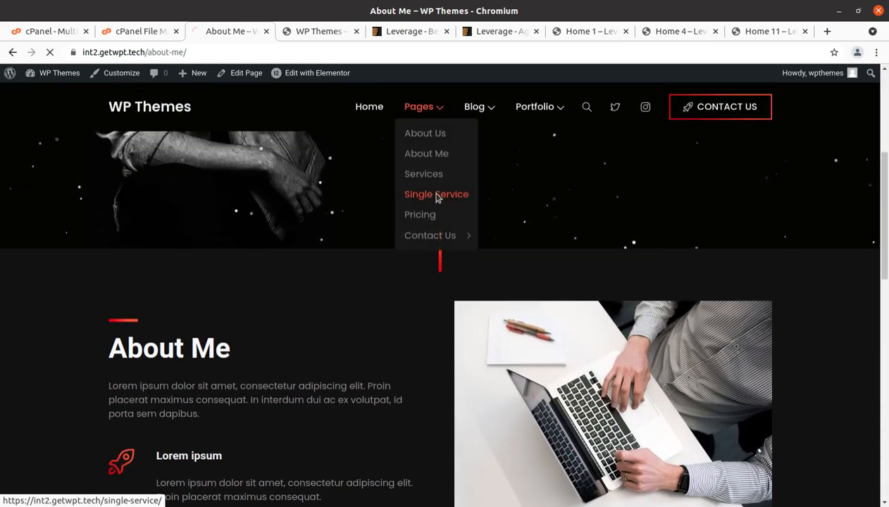
{"action": "left_click", "coordinate": [437, 196]}
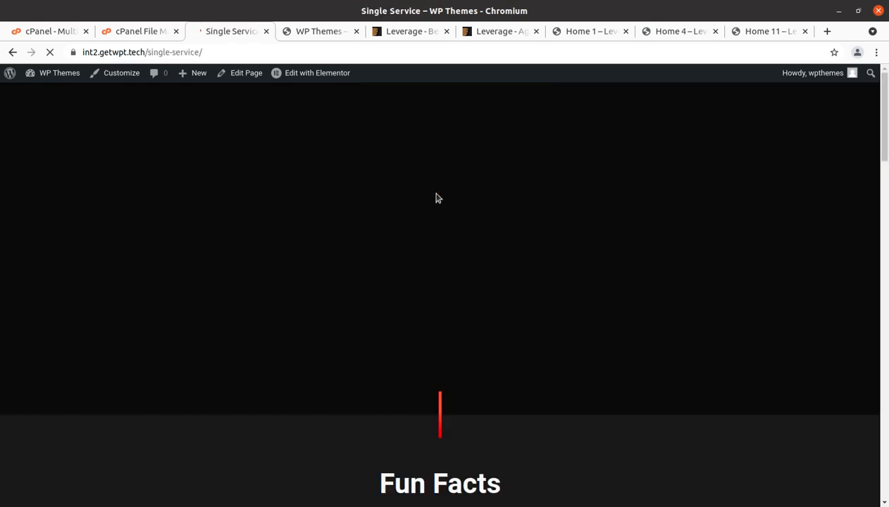
{"action": "scroll", "coordinate": [505, 276], "scroll_direction": "down", "scroll_amount": 1}
Open the site's Pricing page and look over its header, feature blocks and plan tables.
{"action": "mouse_move", "coordinate": [422, 114]}
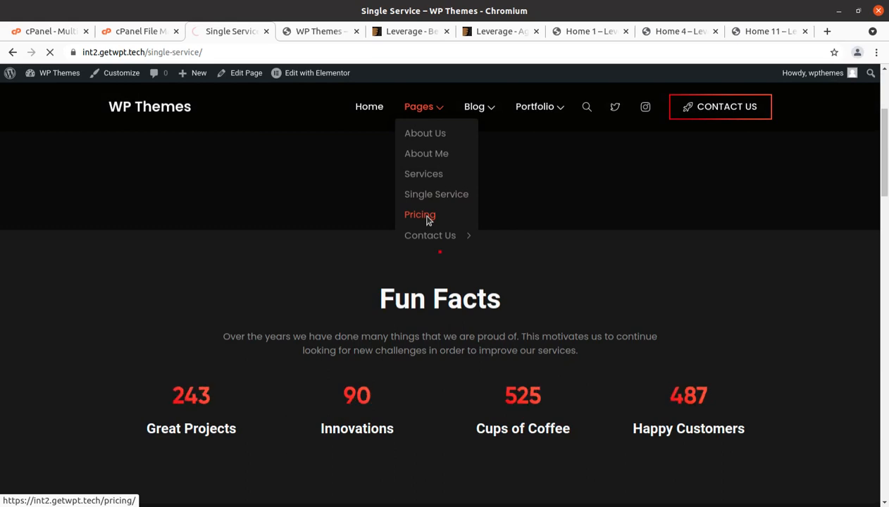
{"action": "left_click", "coordinate": [428, 220]}
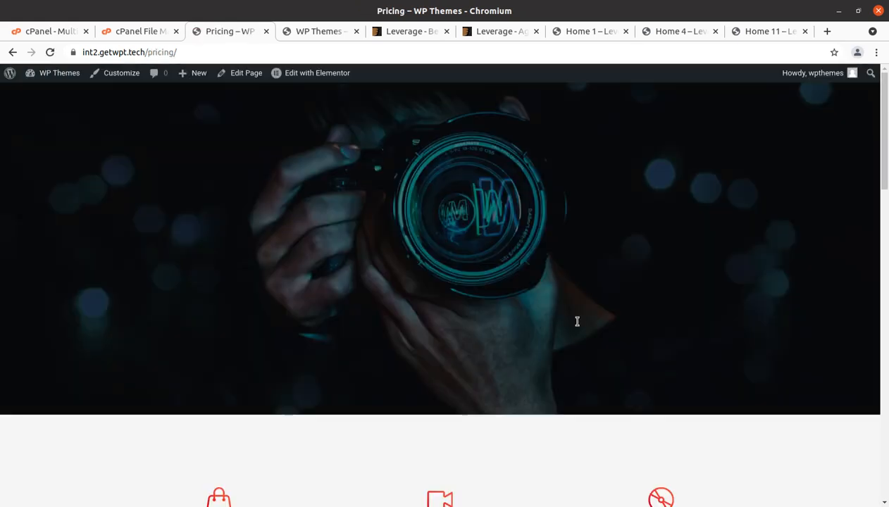
{"action": "scroll", "coordinate": [577, 321], "scroll_direction": "down", "scroll_amount": 2}
{"action": "scroll", "coordinate": [577, 321], "scroll_direction": "down", "scroll_amount": 5}
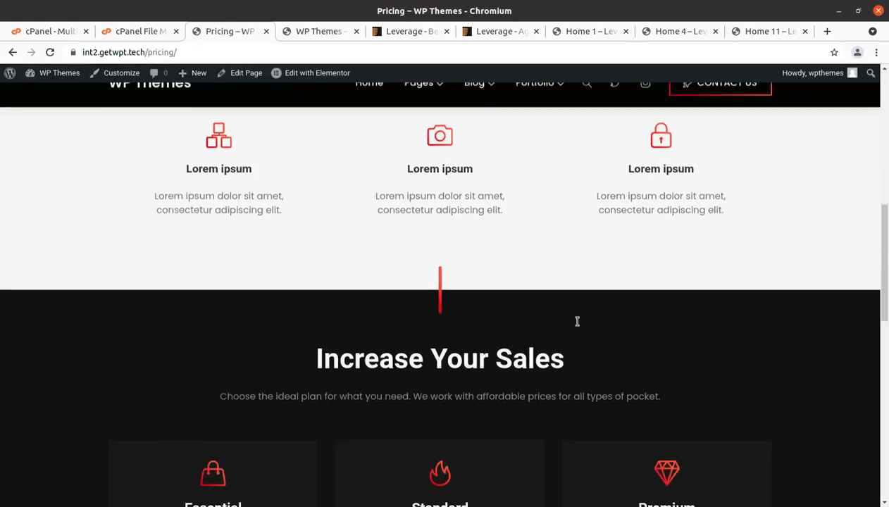
{"action": "scroll", "coordinate": [630, 208], "scroll_direction": "down", "scroll_amount": 6}
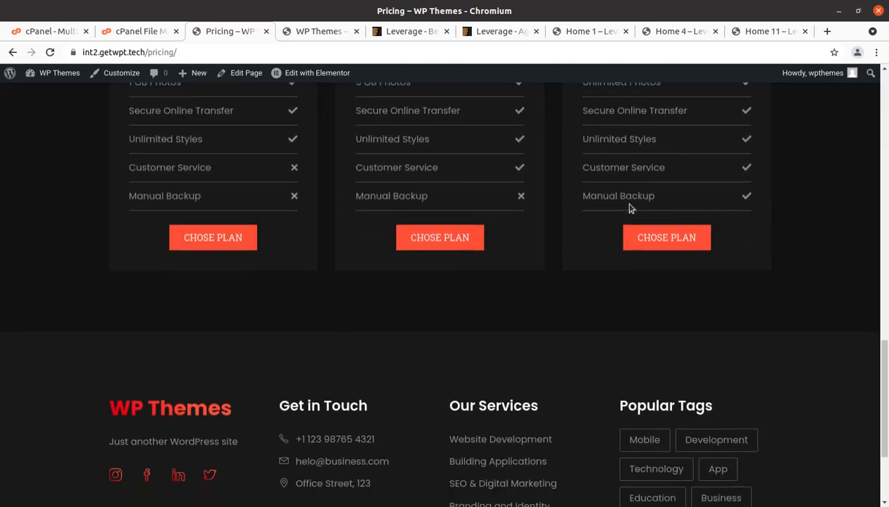
{"action": "scroll", "coordinate": [631, 209], "scroll_direction": "up", "scroll_amount": 5}
{"action": "scroll", "coordinate": [631, 209], "scroll_direction": "up", "scroll_amount": 8}
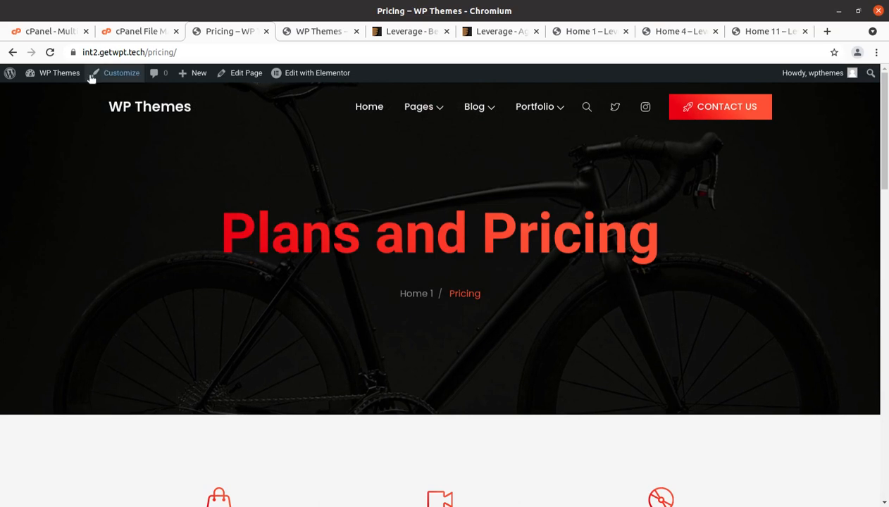
Return to the WordPress admin dashboard and open the list of Portfolio projects in a separate tab.
{"action": "left_click", "coordinate": [62, 73]}
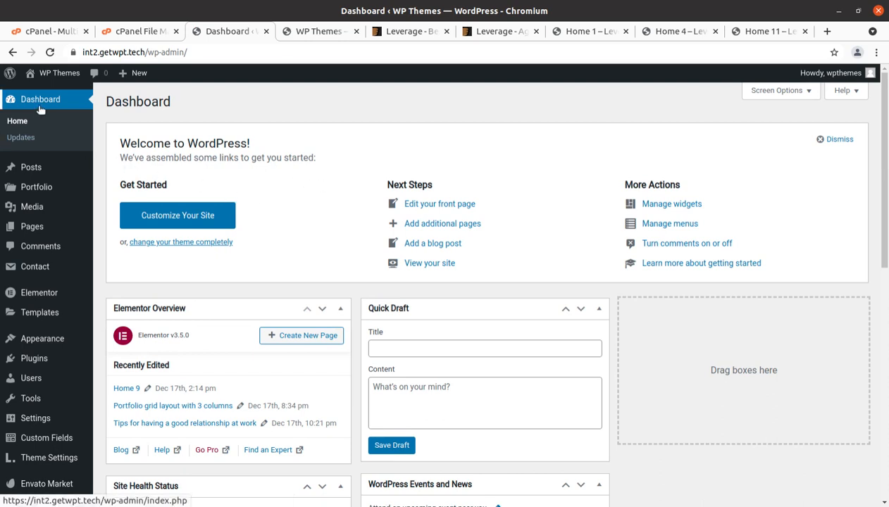
{"action": "middle_click", "coordinate": [42, 188]}
{"action": "left_click", "coordinate": [285, 31]}
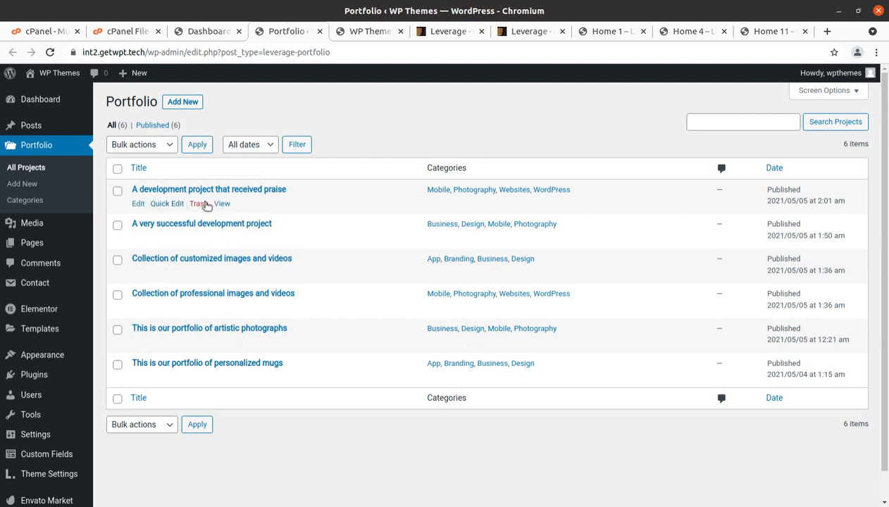
View the portfolio project "A development project that received praise" on the live site, look through its sections, and close it.
{"action": "middle_click", "coordinate": [221, 203]}
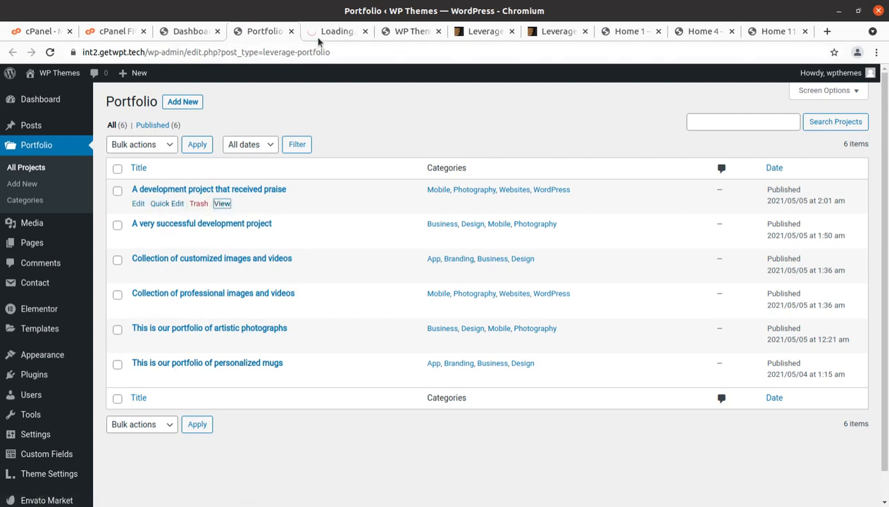
{"action": "left_click", "coordinate": [325, 32]}
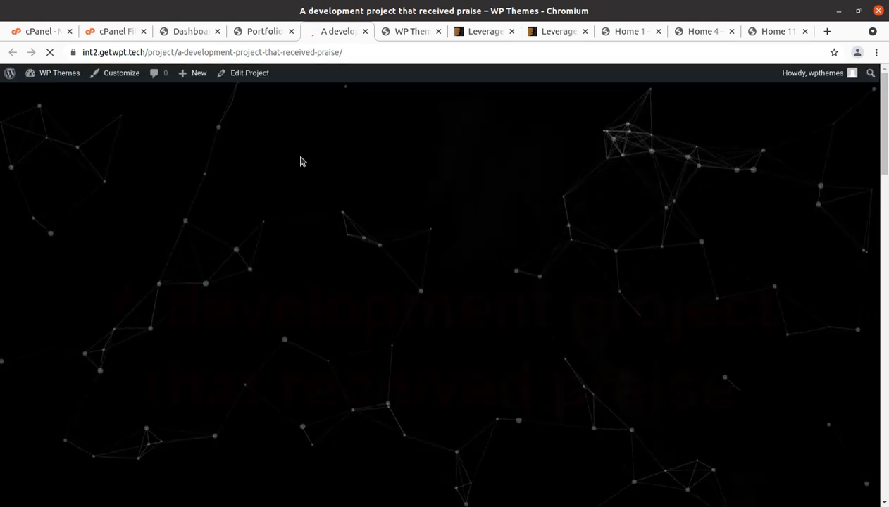
{"action": "scroll", "coordinate": [305, 164], "scroll_direction": "down", "scroll_amount": 6}
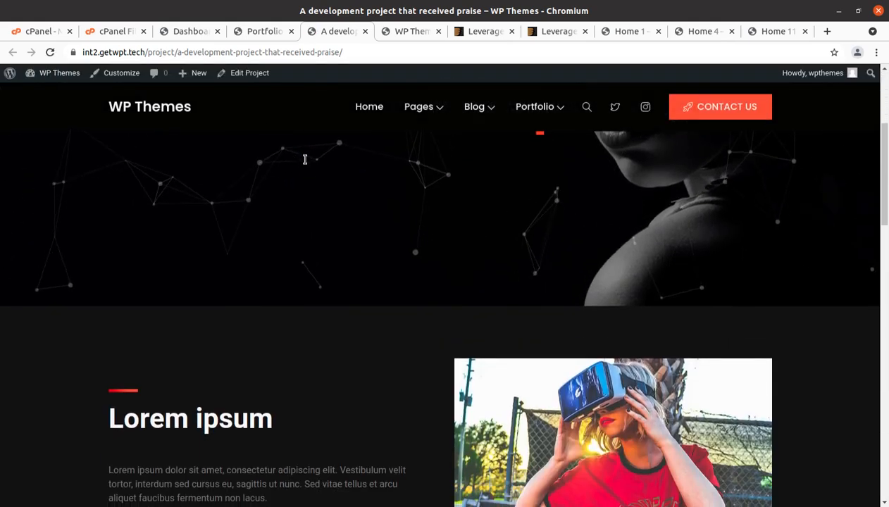
{"action": "scroll", "coordinate": [309, 193], "scroll_direction": "up", "scroll_amount": 5}
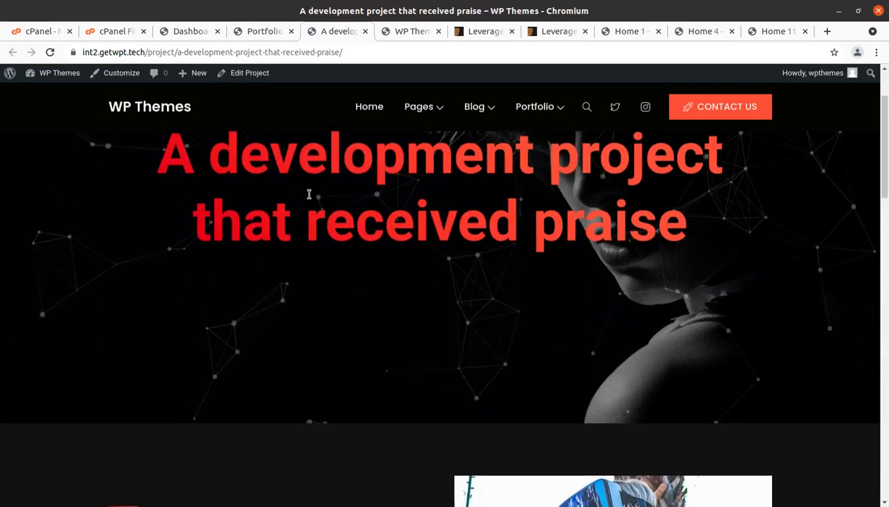
{"action": "scroll", "coordinate": [310, 193], "scroll_direction": "down", "scroll_amount": 7}
{"action": "scroll", "coordinate": [319, 169], "scroll_direction": "down", "scroll_amount": 5}
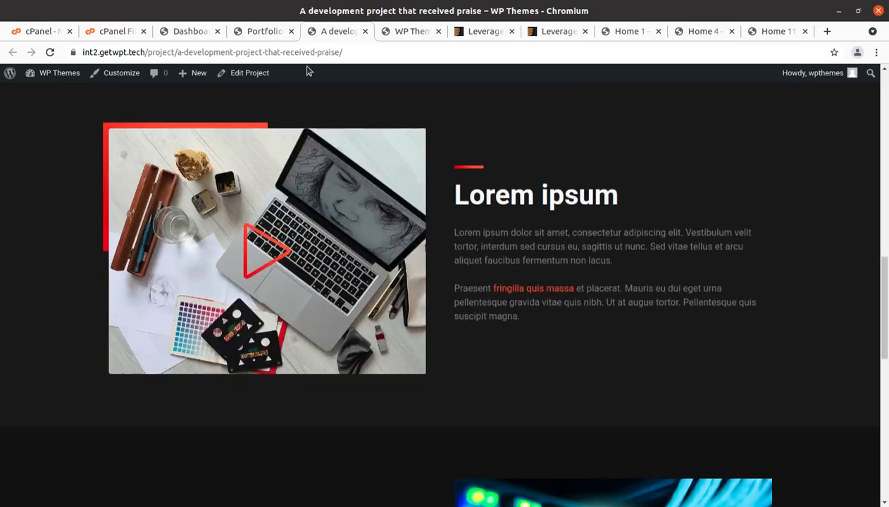
{"action": "middle_click", "coordinate": [340, 31]}
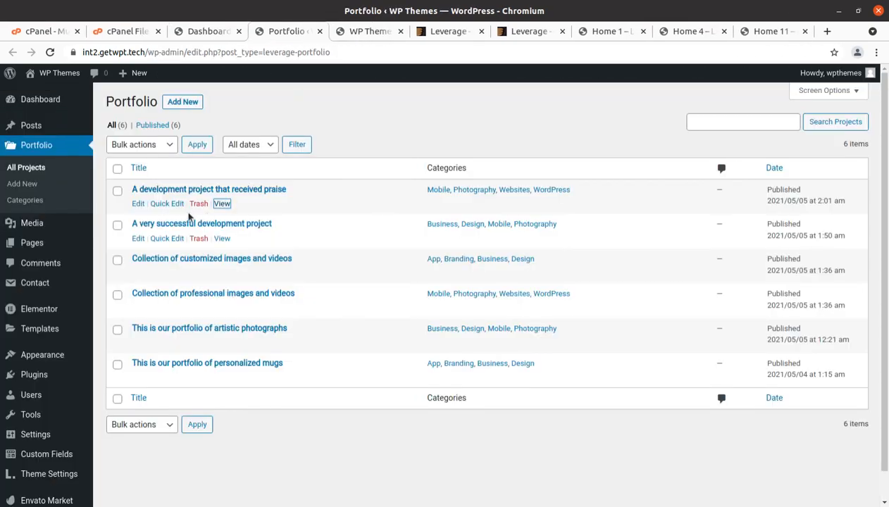
Open "A development project that received praise" for editing and examine its content blocks and project settings.
{"action": "left_click", "coordinate": [139, 205]}
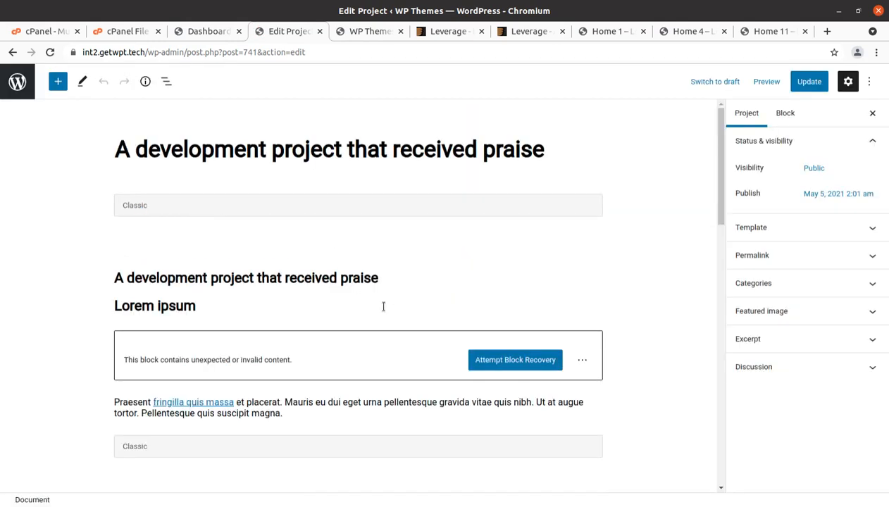
{"action": "scroll", "coordinate": [310, 211], "scroll_direction": "down", "scroll_amount": 5}
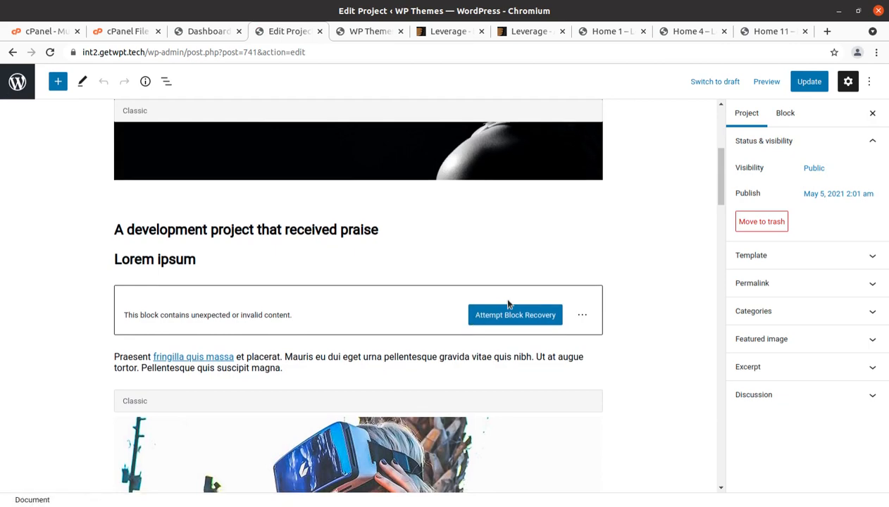
{"action": "scroll", "coordinate": [508, 307], "scroll_direction": "down", "scroll_amount": 3}
{"action": "scroll", "coordinate": [254, 221], "scroll_direction": "up", "scroll_amount": 10}
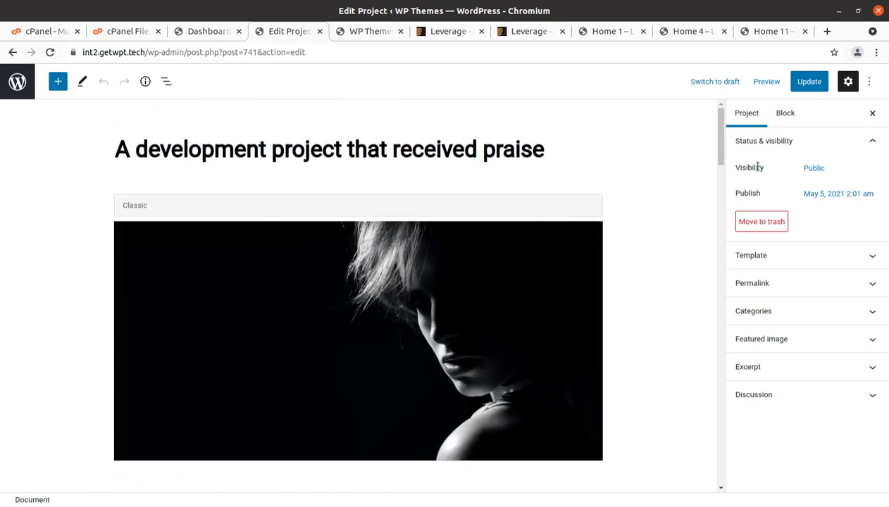
Enable Elementor for the Portfolio post type in Elementor's general settings and save the changes.
{"action": "left_click", "coordinate": [13, 53]}
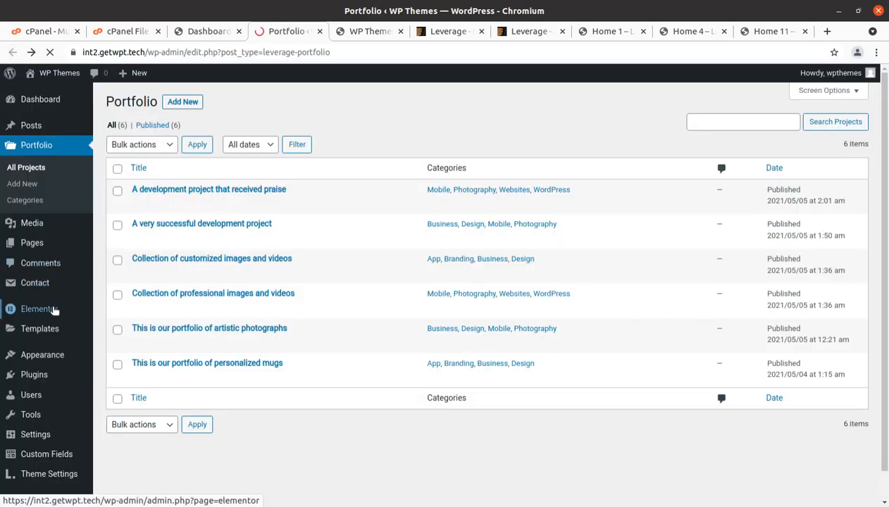
{"action": "mouse_move", "coordinate": [44, 313]}
{"action": "middle_click", "coordinate": [124, 326]}
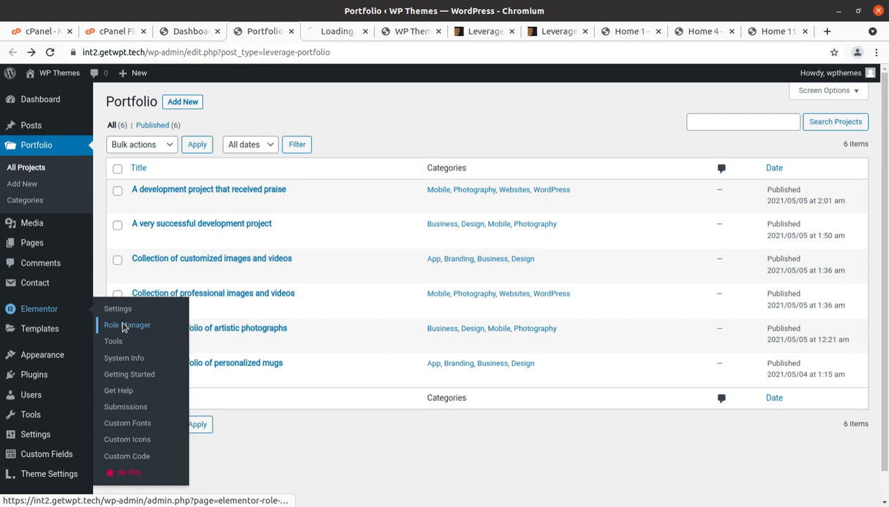
{"action": "left_click", "coordinate": [331, 32]}
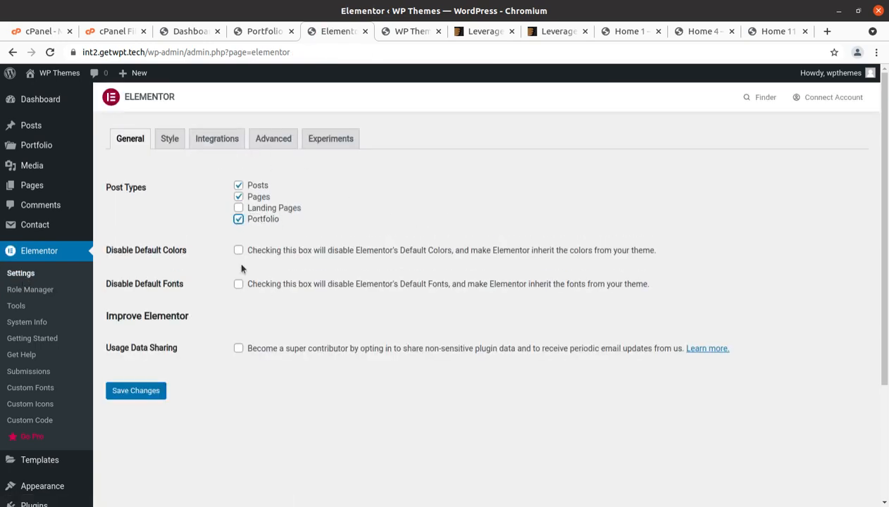
{"action": "left_click", "coordinate": [139, 393]}
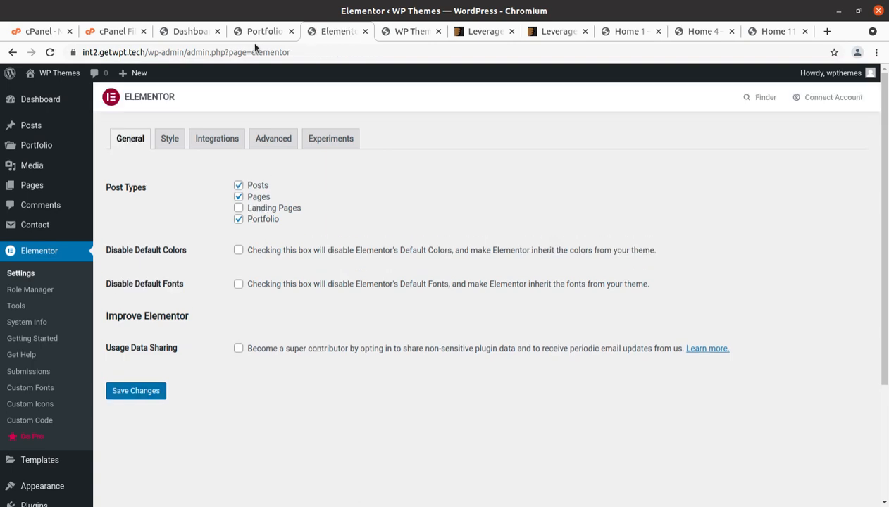
Refresh the list of portfolio projects and open "A development project that received praise" in the Elementor editor.
{"action": "left_click", "coordinate": [257, 31]}
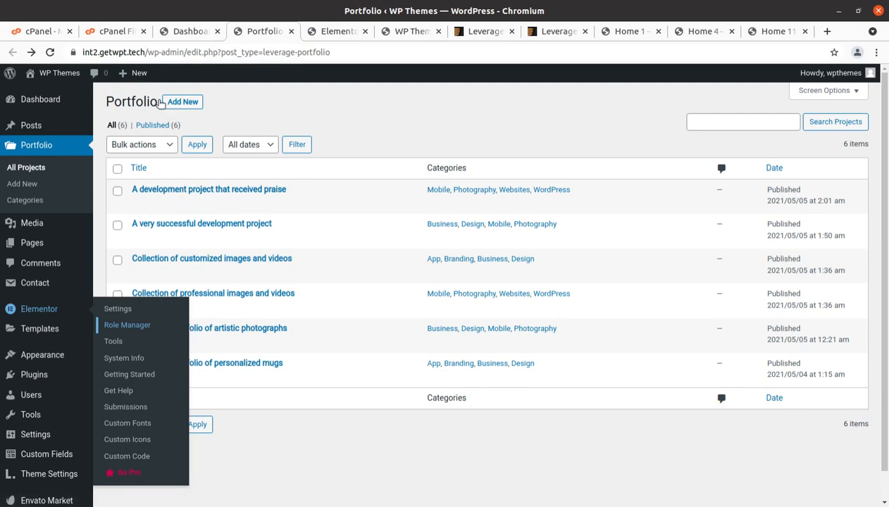
{"action": "left_click", "coordinate": [51, 52]}
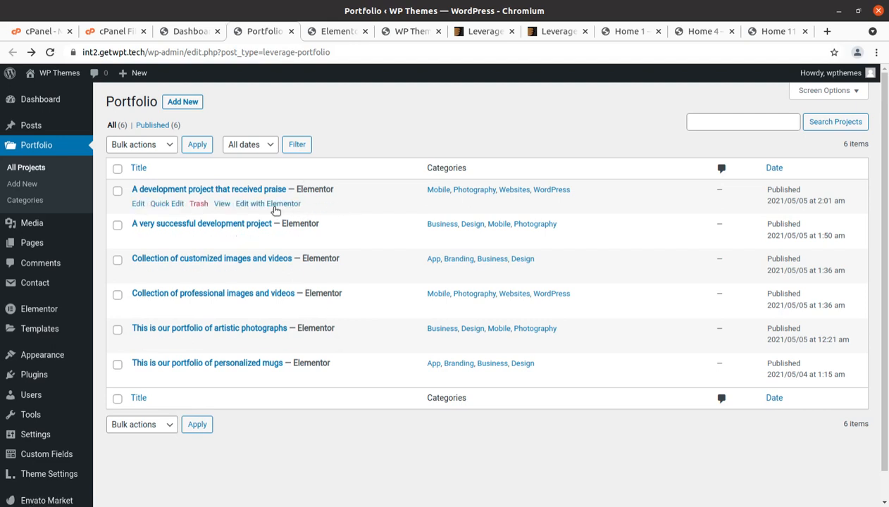
{"action": "left_click", "coordinate": [269, 204]}
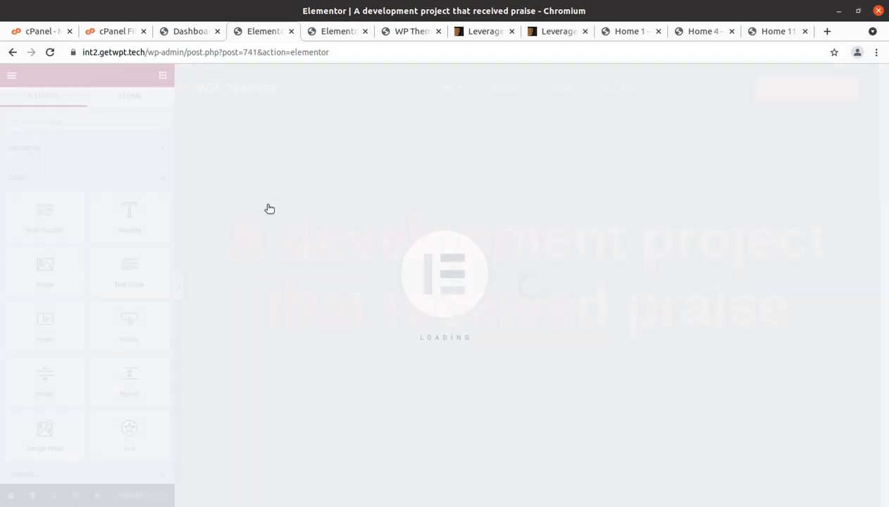
Inspect the project's heading, text and video widgets in the Elementor editor, then close the editor tab.
{"action": "scroll", "coordinate": [423, 263], "scroll_direction": "down", "scroll_amount": 4}
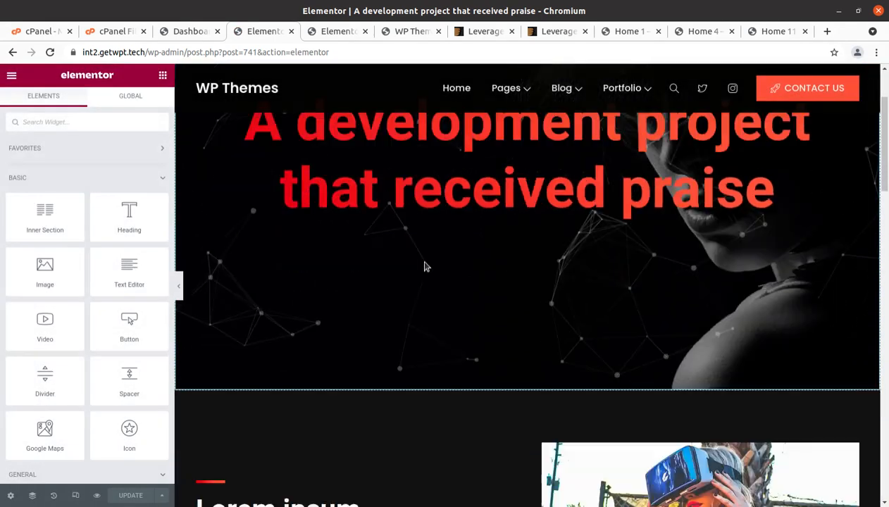
{"action": "left_click", "coordinate": [364, 326]}
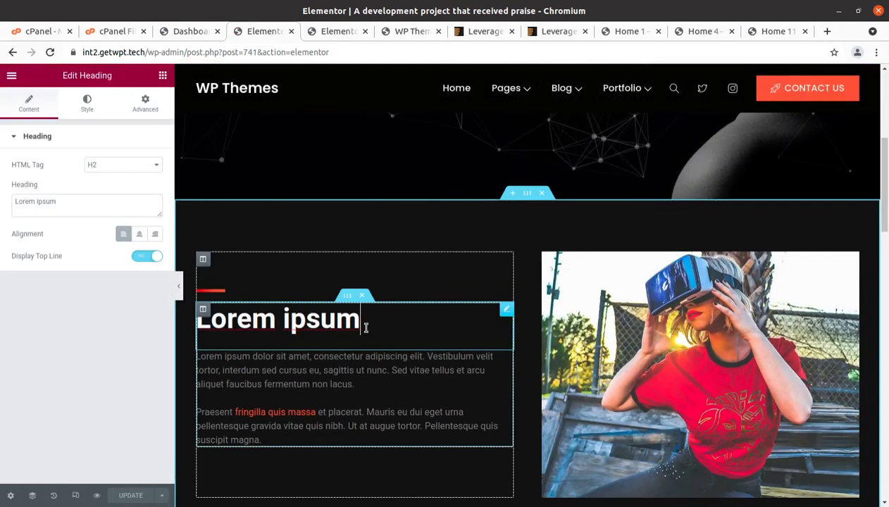
{"action": "left_click", "coordinate": [353, 384]}
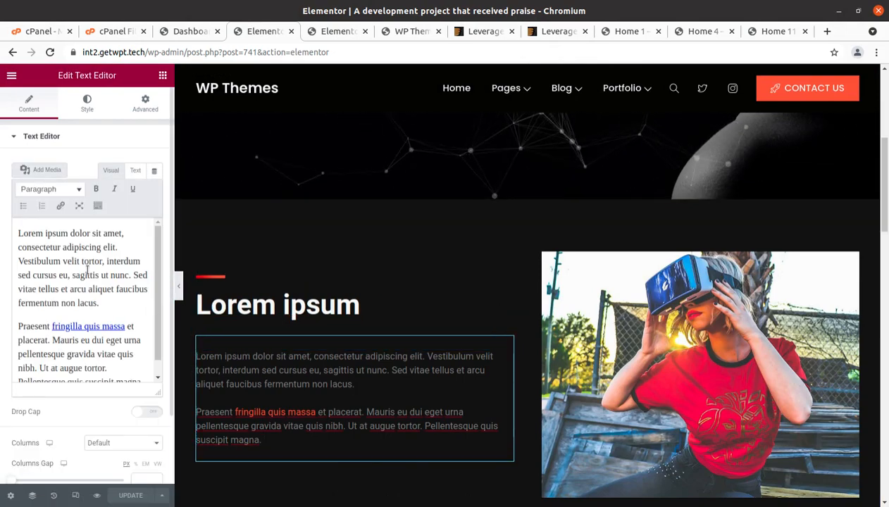
{"action": "scroll", "coordinate": [337, 411], "scroll_direction": "down", "scroll_amount": 4}
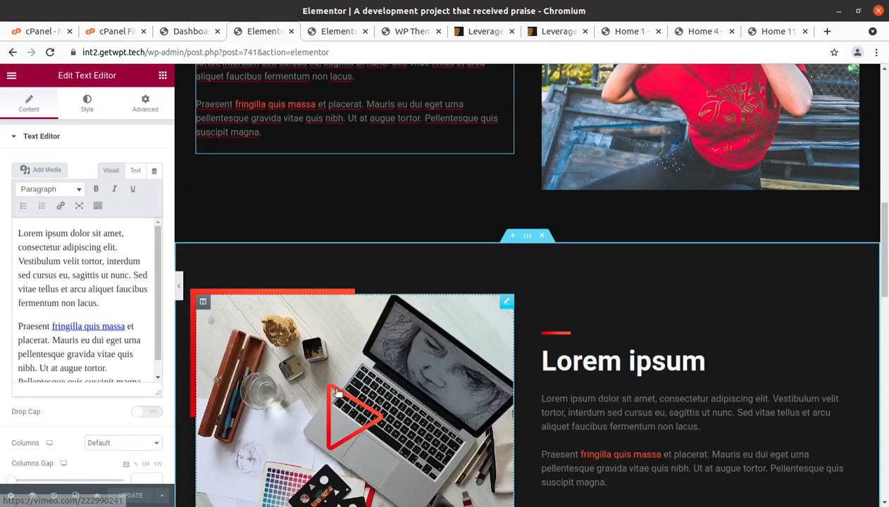
{"action": "left_click", "coordinate": [356, 402]}
{"action": "scroll", "coordinate": [589, 363], "scroll_direction": "down", "scroll_amount": 2}
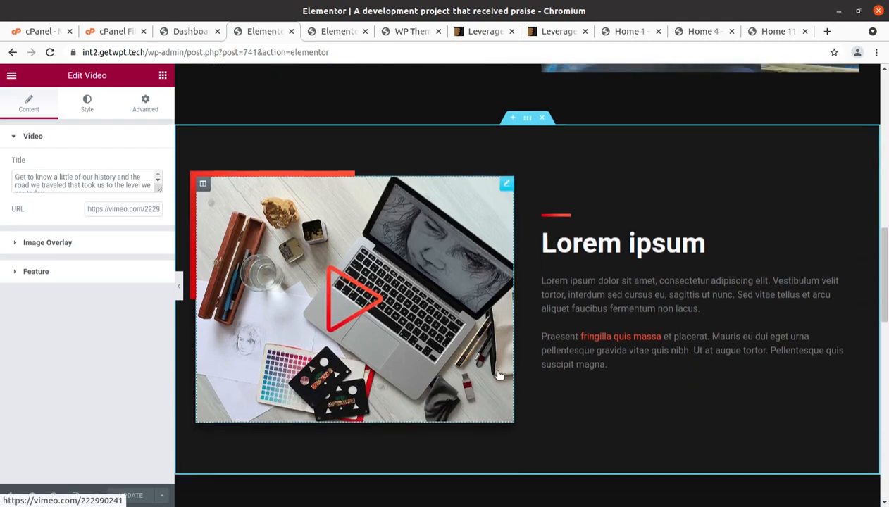
{"action": "scroll", "coordinate": [566, 308], "scroll_direction": "up", "scroll_amount": 3}
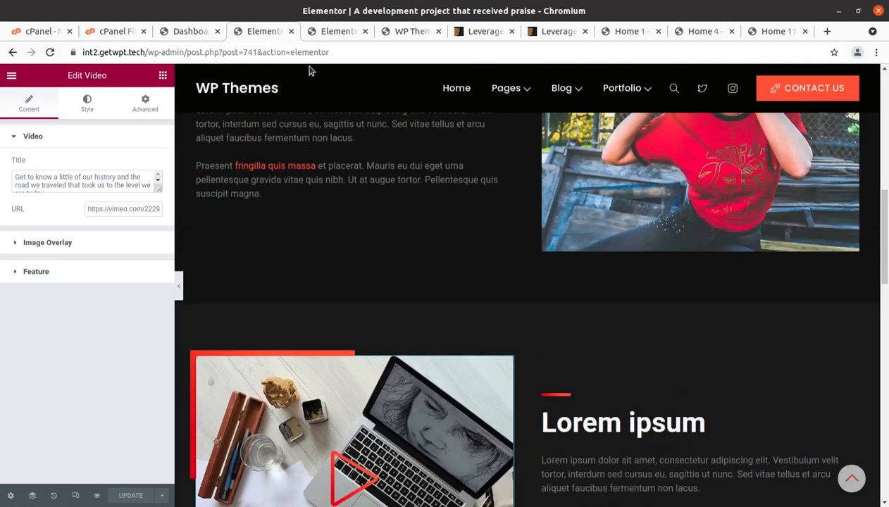
{"action": "left_click", "coordinate": [292, 31]}
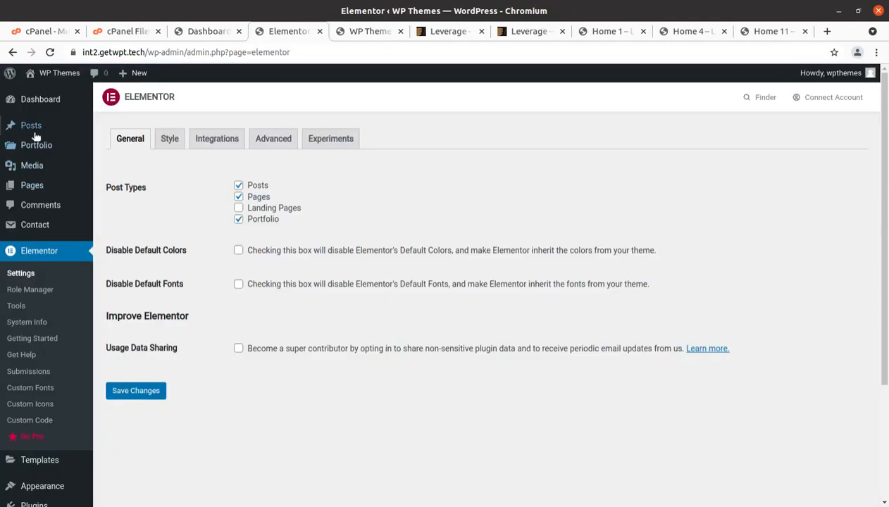
View the Media Library in a separate tab from the WordPress dashboard and close it.
{"action": "left_click", "coordinate": [82, 189]}
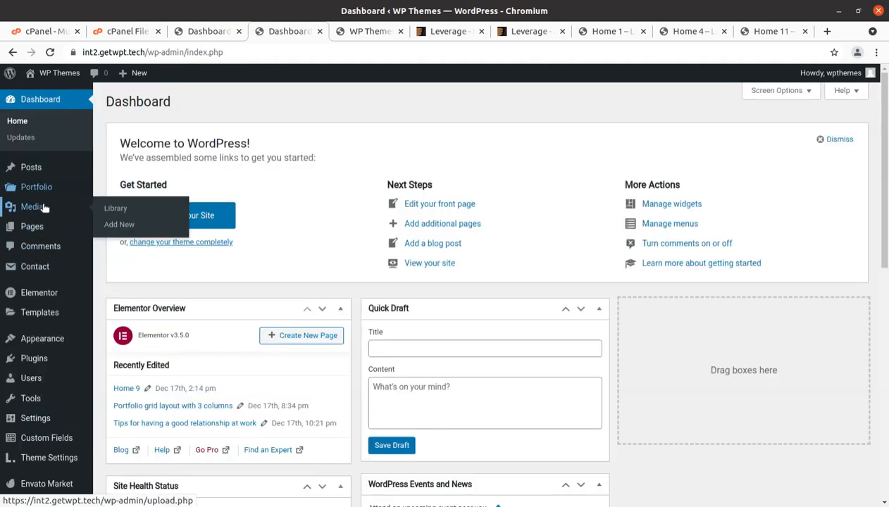
{"action": "middle_click", "coordinate": [120, 211]}
{"action": "left_click", "coordinate": [330, 32]}
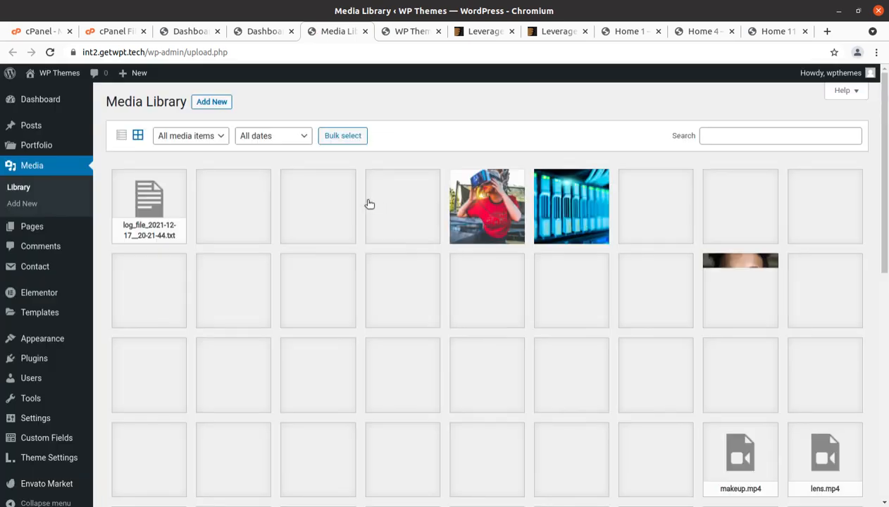
{"action": "left_click", "coordinate": [365, 31]}
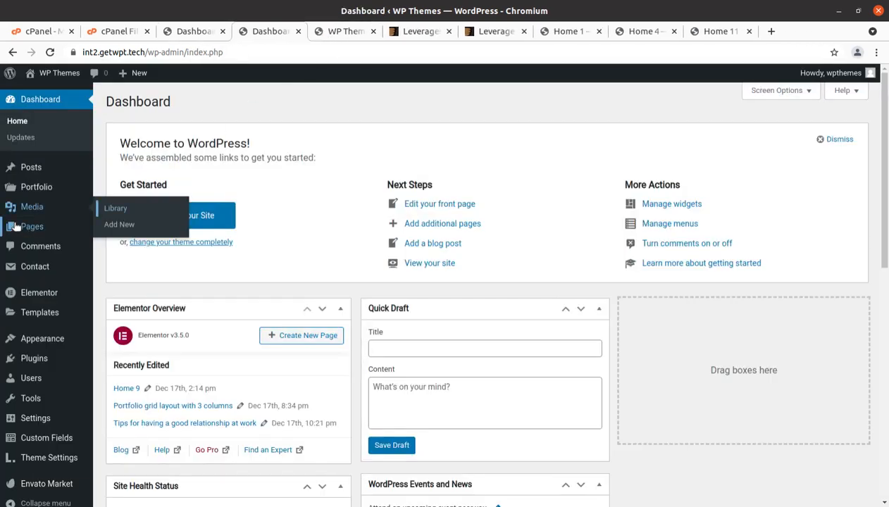
Open the Branding section of the theme settings.
{"action": "scroll", "coordinate": [56, 310], "scroll_direction": "down", "scroll_amount": 2}
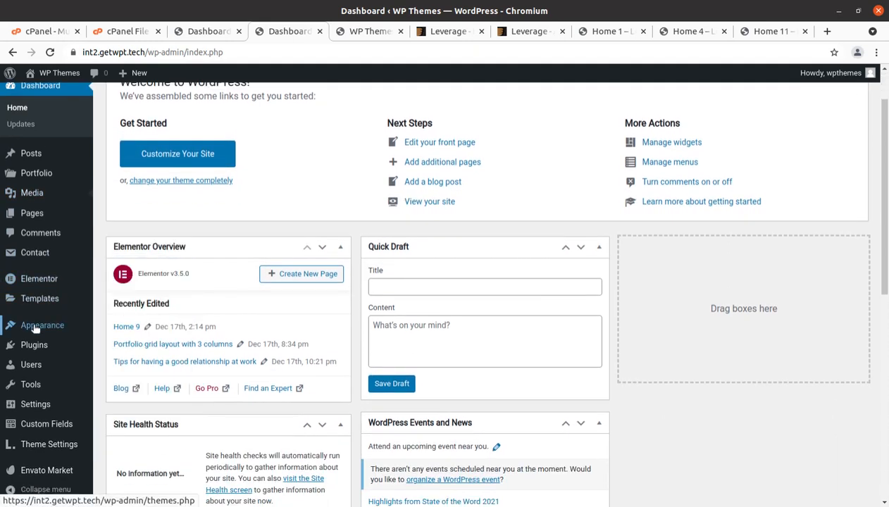
{"action": "mouse_move", "coordinate": [48, 448]}
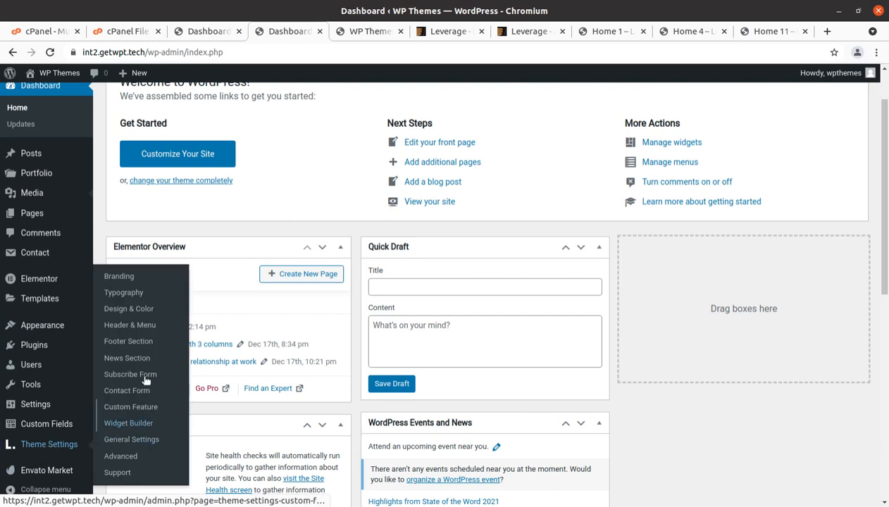
{"action": "left_click", "coordinate": [115, 277]}
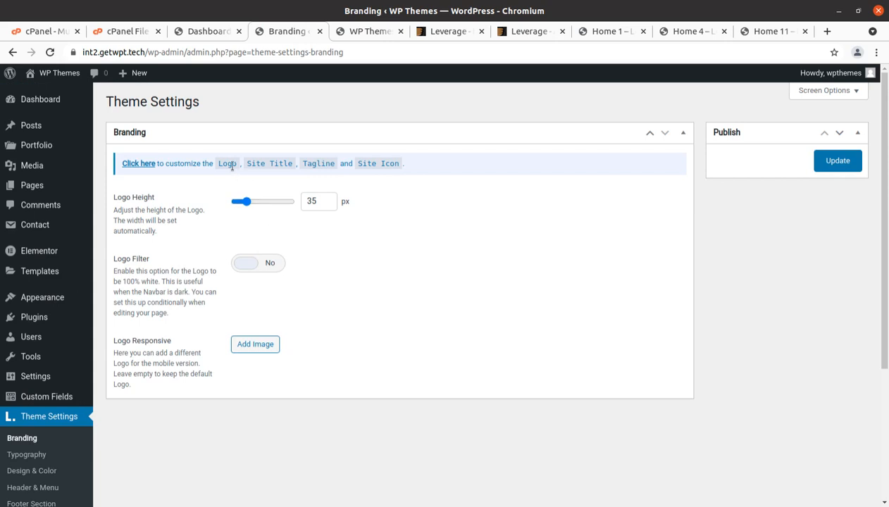
Open the site customizer from the Branding settings, view the Site Identity options, and close it without making changes.
{"action": "left_click", "coordinate": [139, 166]}
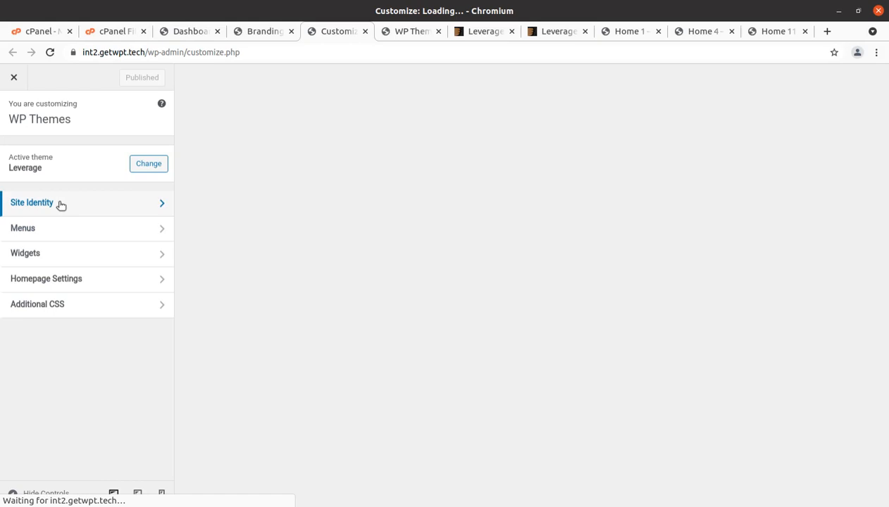
{"action": "left_click", "coordinate": [61, 205]}
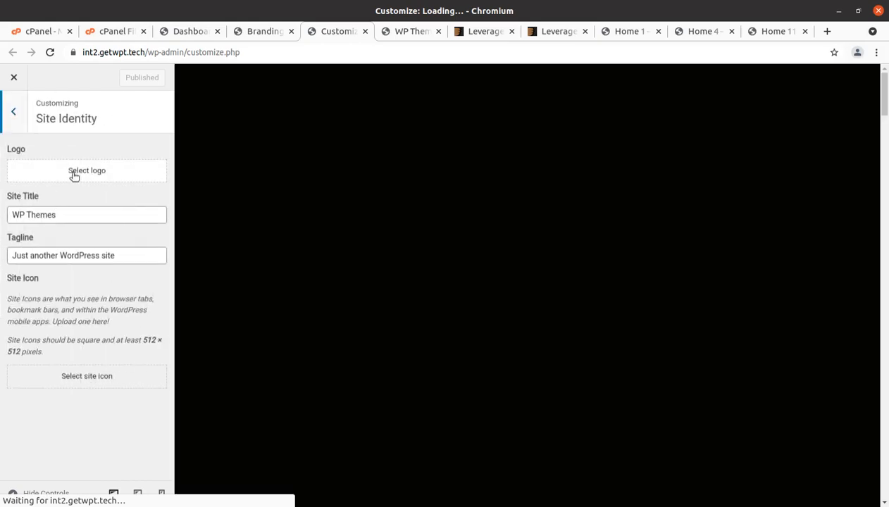
{"action": "left_click", "coordinate": [12, 111]}
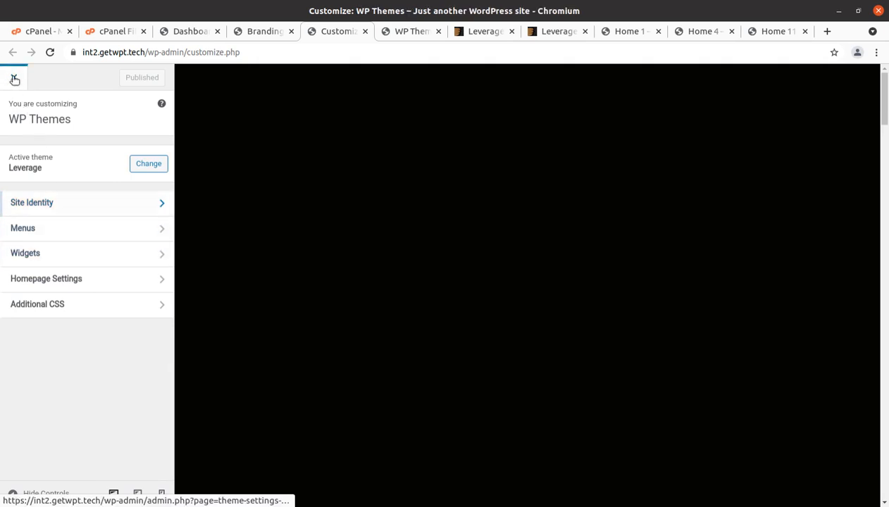
{"action": "left_click", "coordinate": [14, 78]}
{"action": "left_click", "coordinate": [365, 31]}
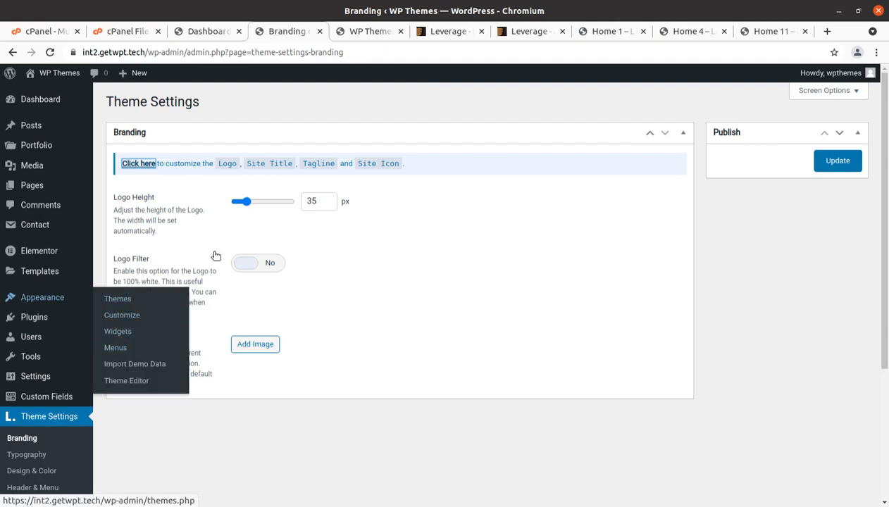
Look over the remaining Branding options and examine the font family, size and weight options in the Typography settings.
{"action": "scroll", "coordinate": [217, 248], "scroll_direction": "down", "scroll_amount": 1}
{"action": "scroll", "coordinate": [218, 254], "scroll_direction": "down", "scroll_amount": 3}
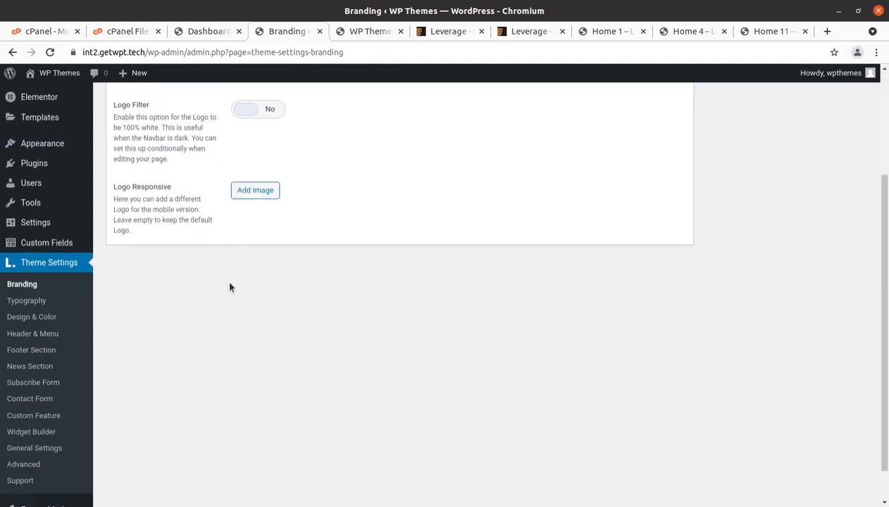
{"action": "left_click", "coordinate": [24, 303]}
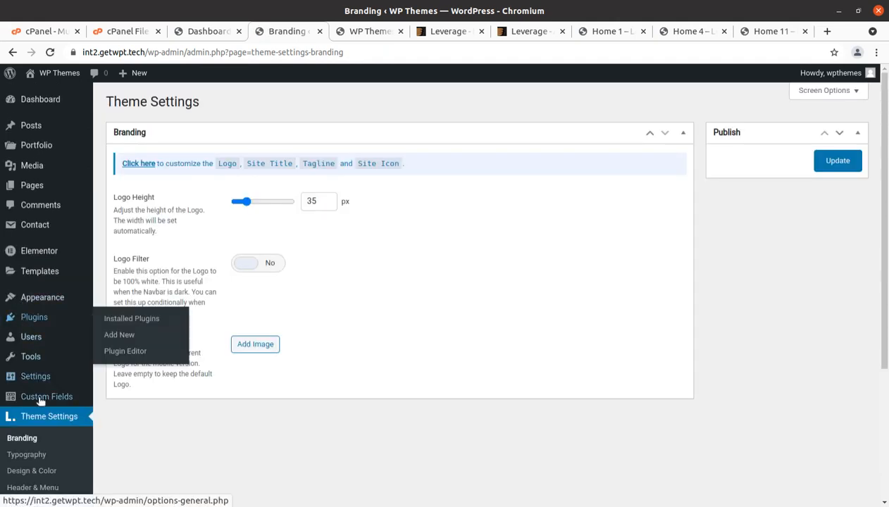
{"action": "scroll", "coordinate": [44, 389], "scroll_direction": "down", "scroll_amount": 1}
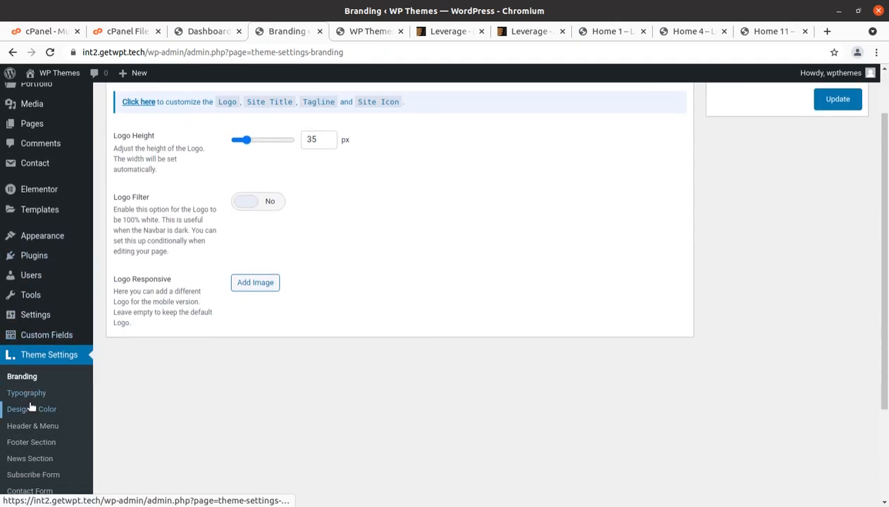
{"action": "left_click", "coordinate": [30, 397]}
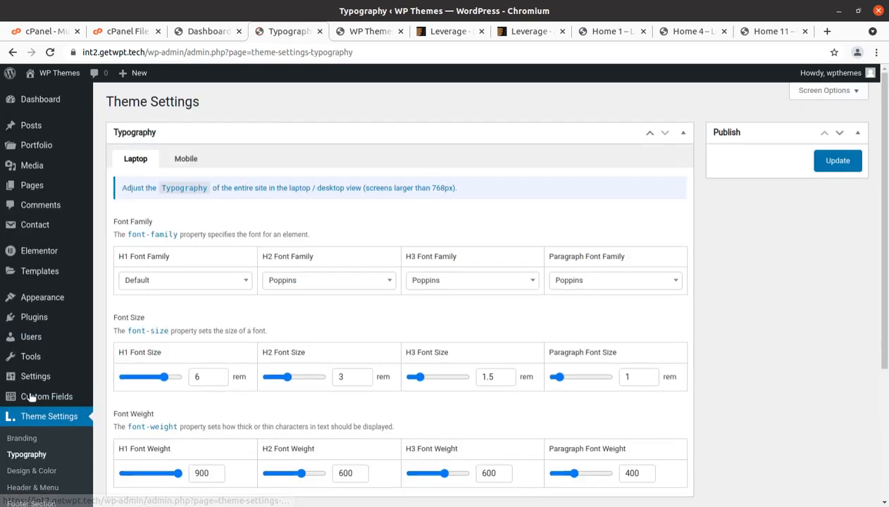
{"action": "scroll", "coordinate": [302, 330], "scroll_direction": "down", "scroll_amount": 2}
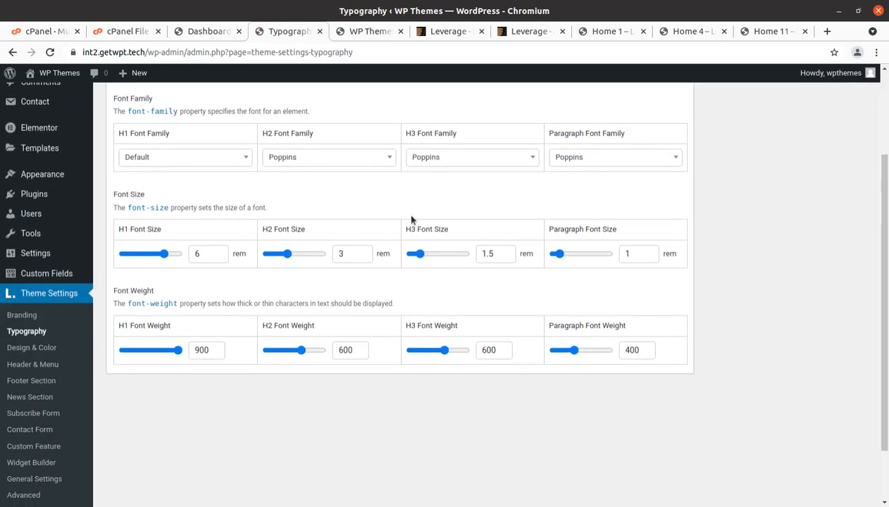
{"action": "scroll", "coordinate": [413, 221], "scroll_direction": "up", "scroll_amount": 2}
{"action": "scroll", "coordinate": [411, 219], "scroll_direction": "down", "scroll_amount": 1}
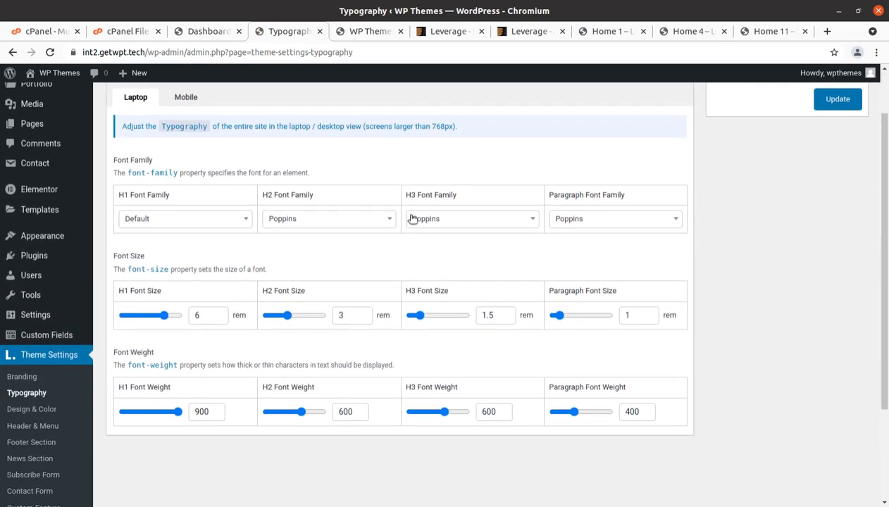
{"action": "scroll", "coordinate": [119, 345], "scroll_direction": "down", "scroll_amount": 2}
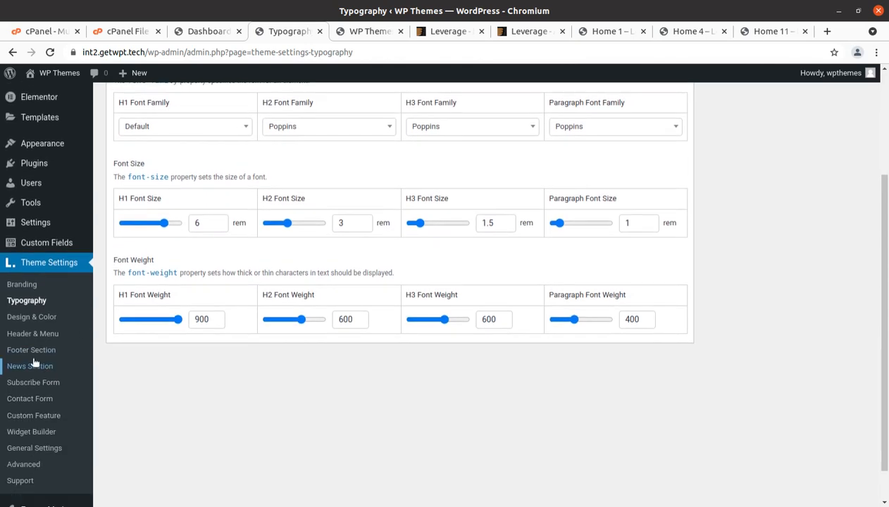
Open the Design & Color settings and review the Theme, Body, Navbar and Hero Section options.
{"action": "left_click", "coordinate": [29, 320]}
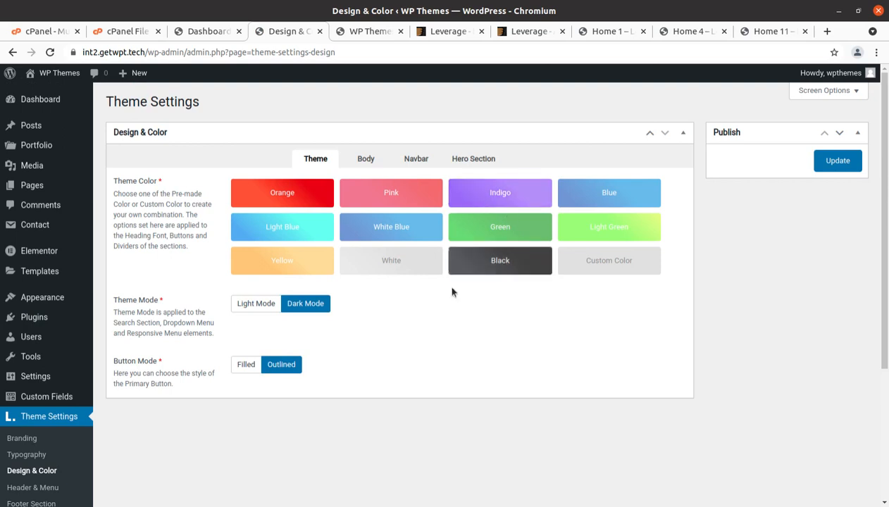
{"action": "left_click", "coordinate": [363, 164]}
{"action": "left_click", "coordinate": [408, 159]}
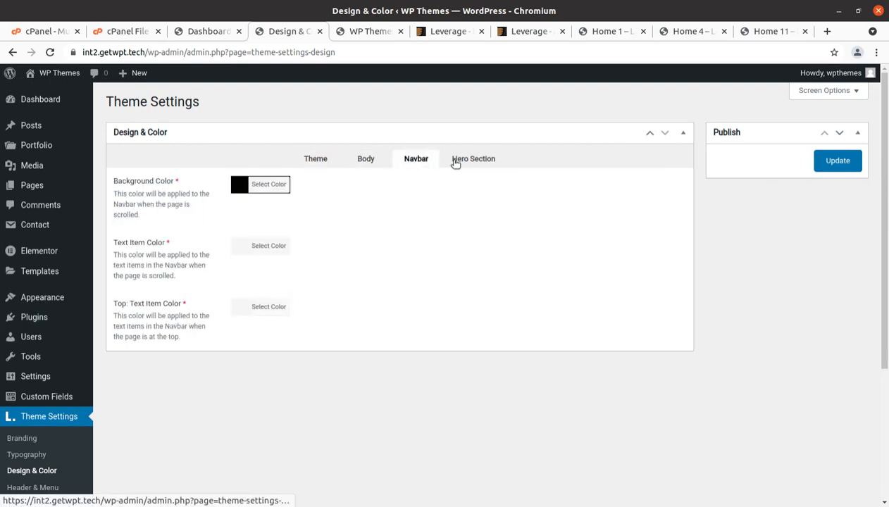
{"action": "left_click", "coordinate": [457, 161]}
{"action": "scroll", "coordinate": [308, 304], "scroll_direction": "down", "scroll_amount": 5}
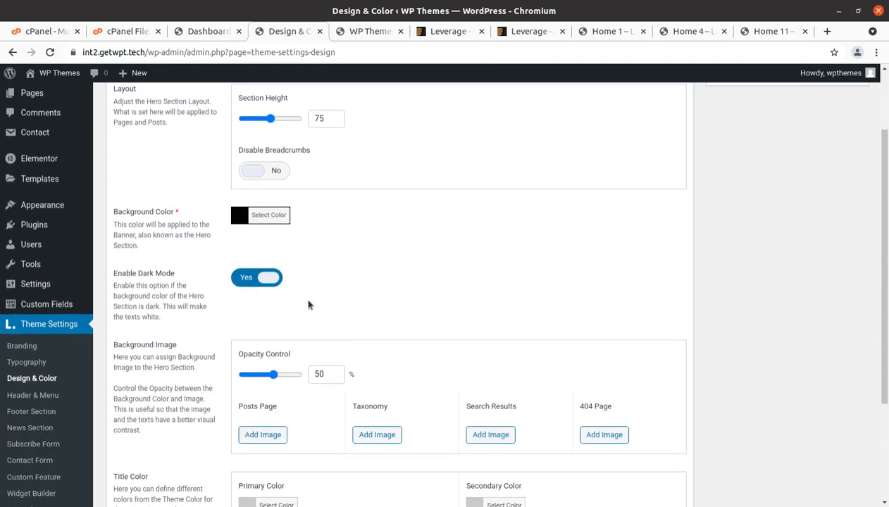
{"action": "scroll", "coordinate": [300, 303], "scroll_direction": "down", "scroll_amount": 2}
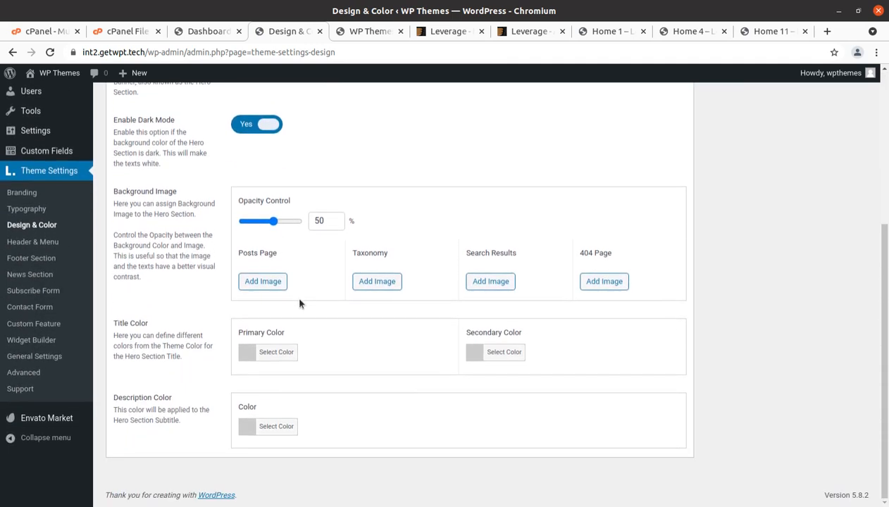
Examine the Hero Section layout, background color, dark mode, background image, title color and description color options.
{"action": "scroll", "coordinate": [300, 303], "scroll_direction": "up", "scroll_amount": 3}
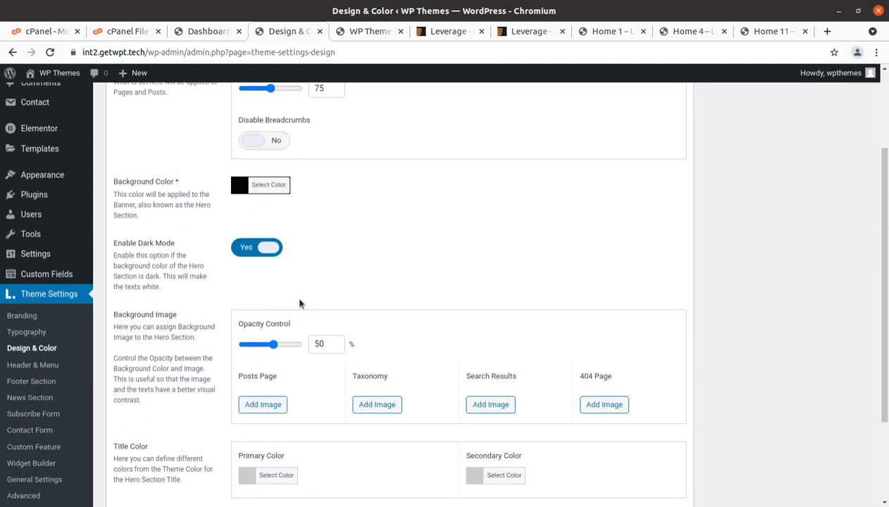
{"action": "scroll", "coordinate": [299, 303], "scroll_direction": "down", "scroll_amount": 4}
{"action": "scroll", "coordinate": [204, 303], "scroll_direction": "up", "scroll_amount": 5}
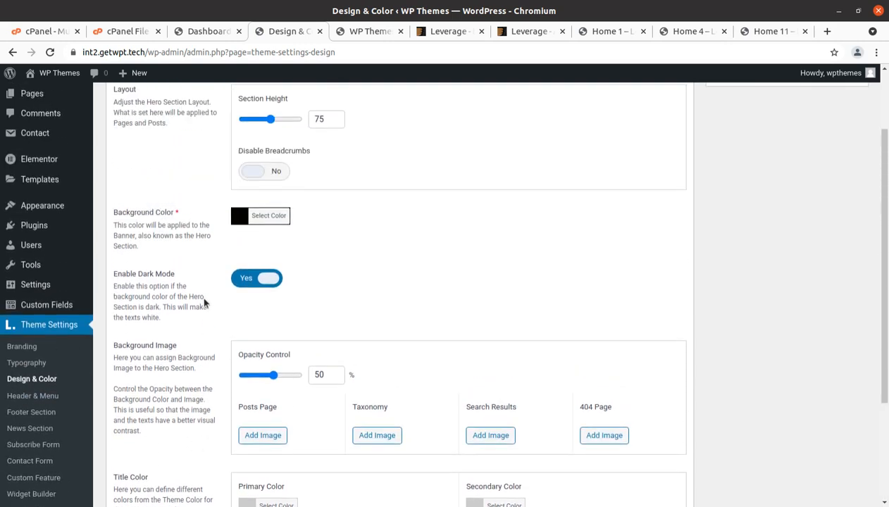
{"action": "scroll", "coordinate": [204, 302], "scroll_direction": "up", "scroll_amount": 2}
{"action": "scroll", "coordinate": [353, 218], "scroll_direction": "down", "scroll_amount": 2}
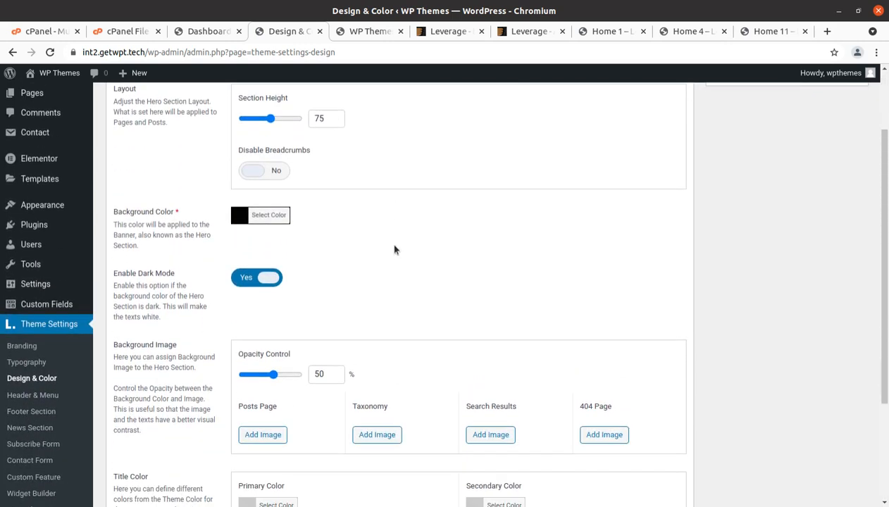
{"action": "scroll", "coordinate": [386, 249], "scroll_direction": "down", "scroll_amount": 3}
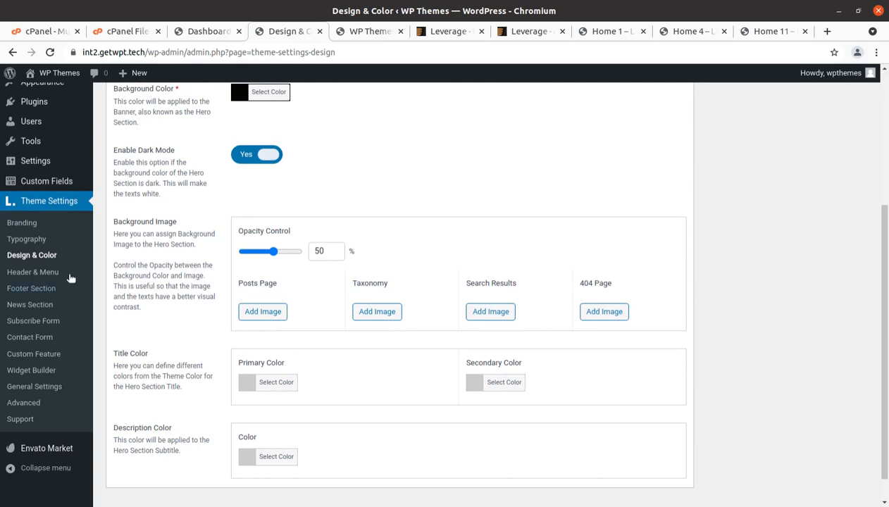
Open the Header & Menu settings and review the Options, Layout, Search, Social Networks and Call to Action settings, including the button label.
{"action": "left_click", "coordinate": [33, 274]}
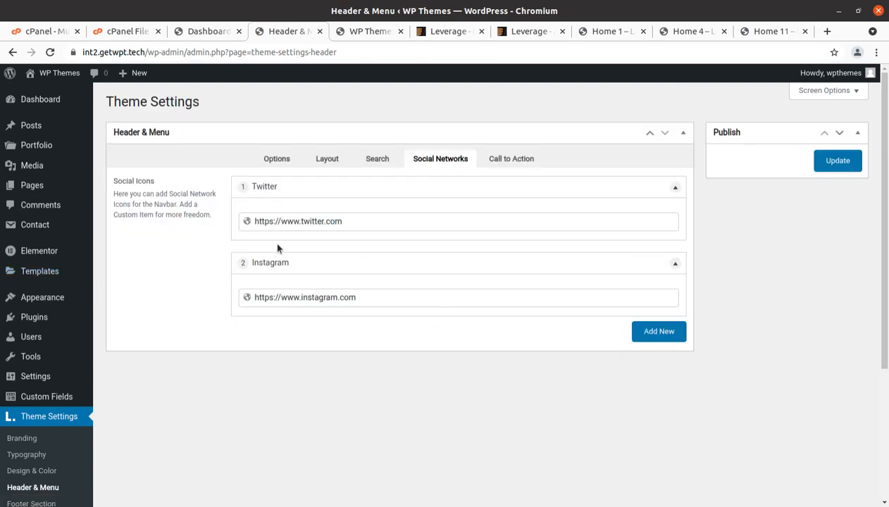
{"action": "left_click", "coordinate": [275, 163]}
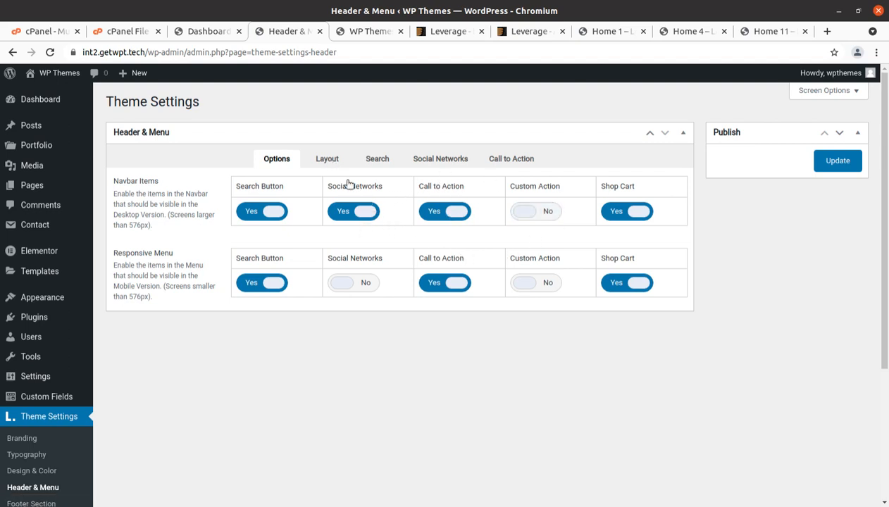
{"action": "left_click", "coordinate": [327, 165]}
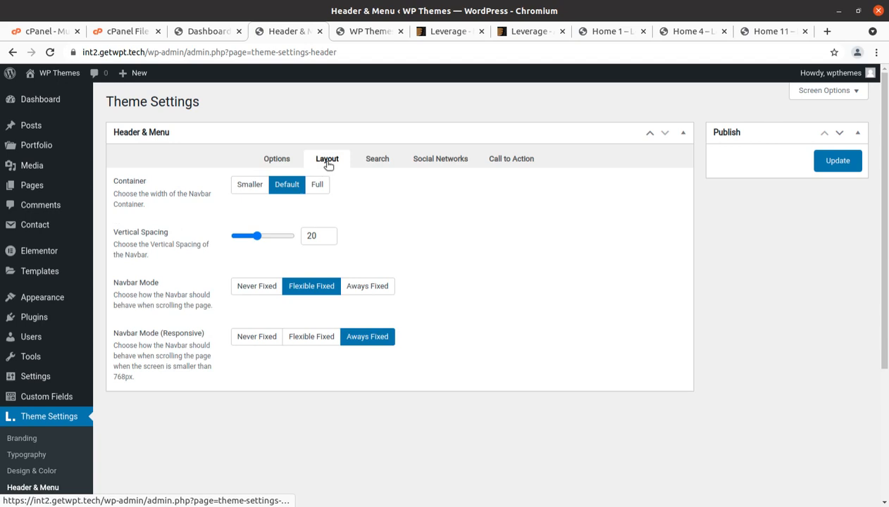
{"action": "left_click", "coordinate": [378, 168]}
{"action": "left_click", "coordinate": [440, 161]}
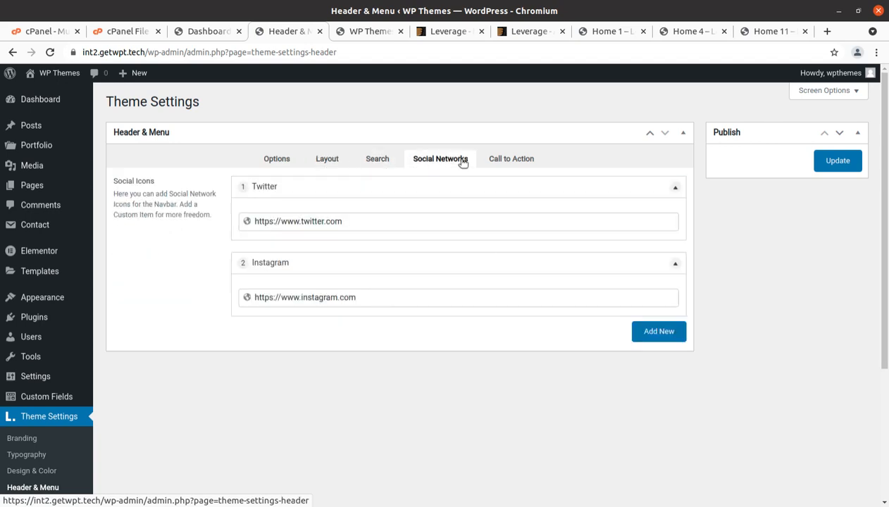
{"action": "left_click", "coordinate": [509, 161]}
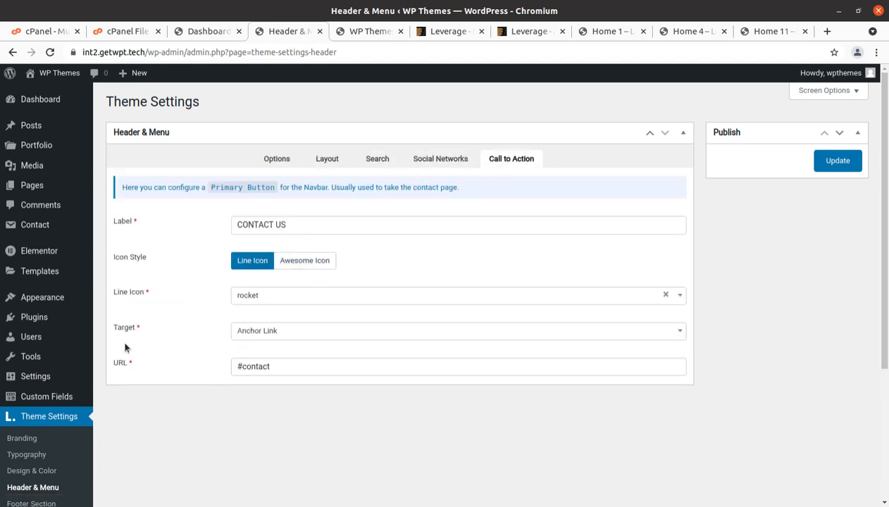
{"action": "scroll", "coordinate": [40, 408], "scroll_direction": "down", "scroll_amount": 3}
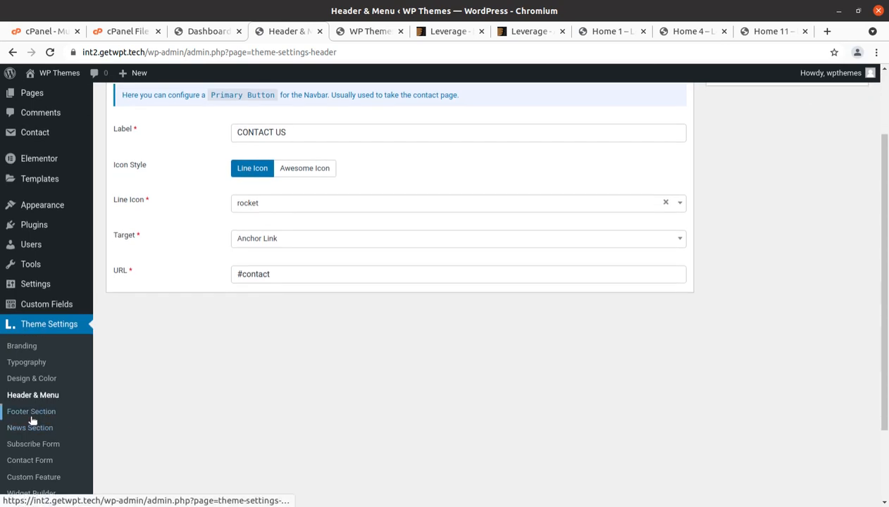
{"action": "left_click_drag", "start_coordinate": [308, 133], "coordinate": [206, 132]}
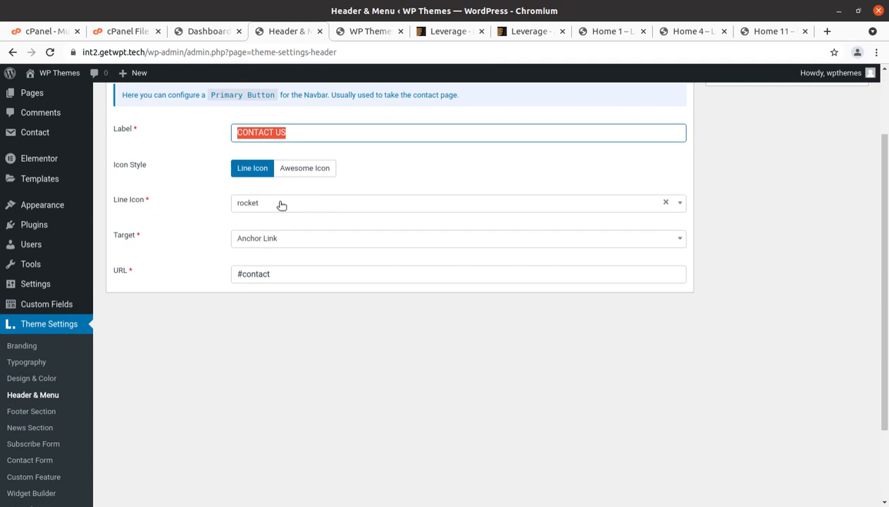
Open the Footer Section settings and review the social network links and the left copyright text.
{"action": "scroll", "coordinate": [135, 344], "scroll_direction": "down", "scroll_amount": 2}
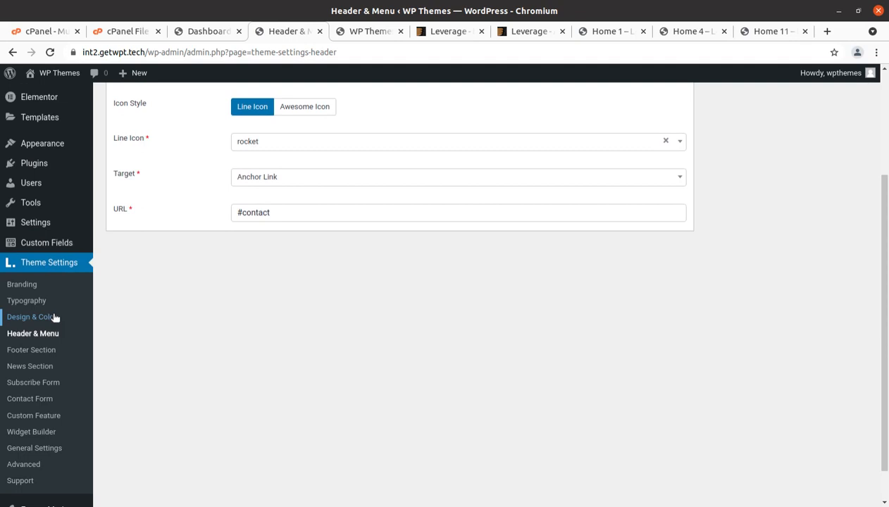
{"action": "left_click", "coordinate": [51, 356]}
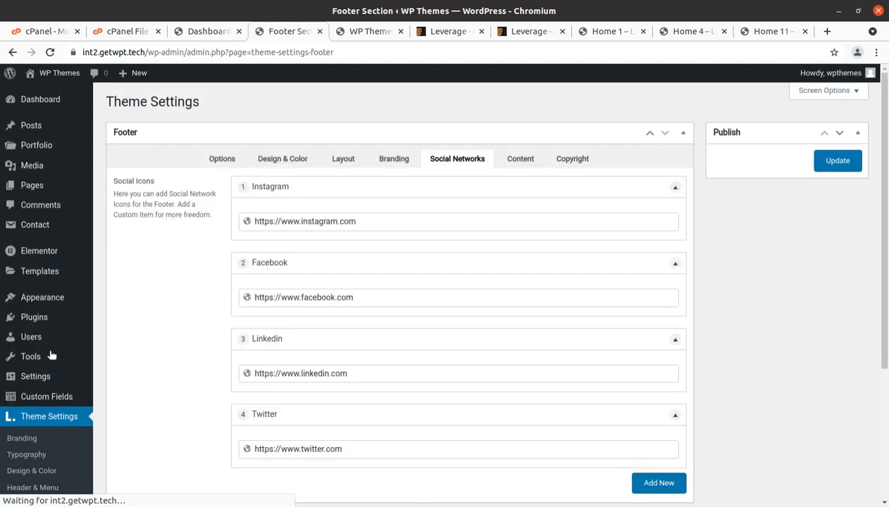
{"action": "scroll", "coordinate": [317, 320], "scroll_direction": "down", "scroll_amount": 4}
{"action": "scroll", "coordinate": [414, 165], "scroll_direction": "up", "scroll_amount": 4}
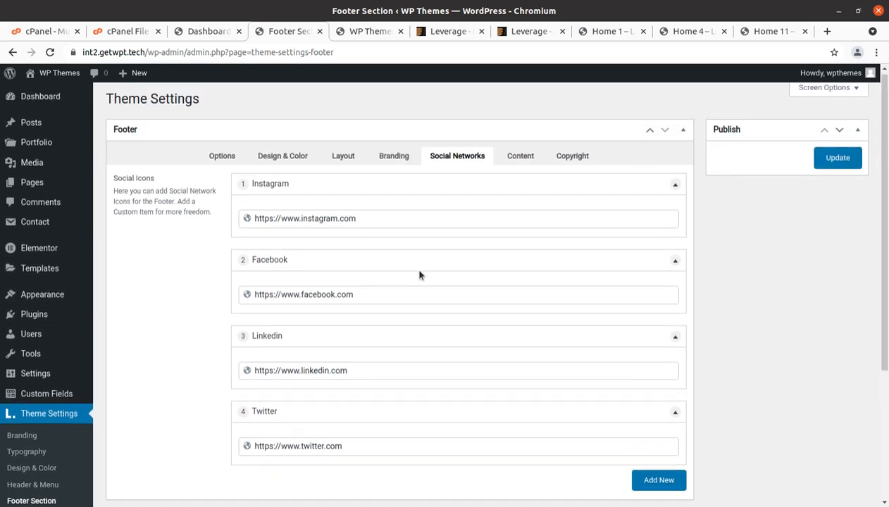
{"action": "left_click", "coordinate": [575, 156]}
{"action": "left_click", "coordinate": [399, 232]}
{"action": "left_click_drag", "start_coordinate": [399, 232], "coordinate": [224, 232]}
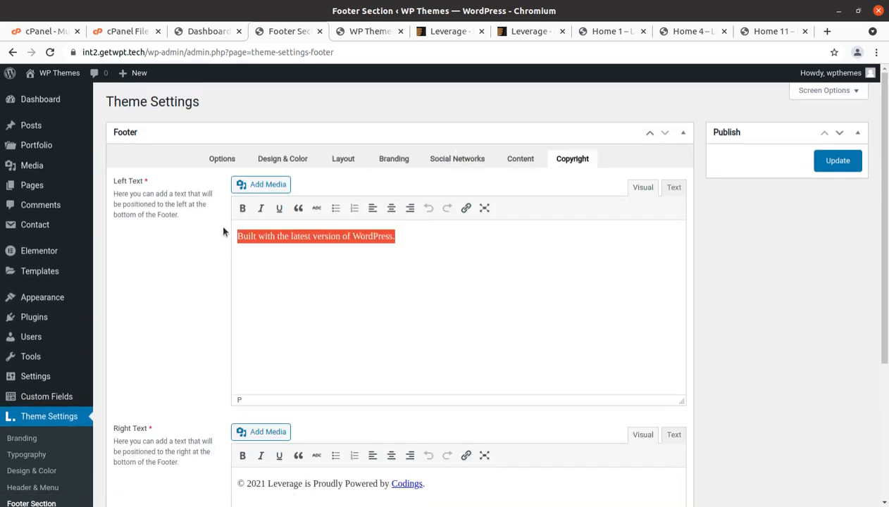
Review the footer's Content columns, including the Get in Touch item list.
{"action": "left_click", "coordinate": [521, 160]}
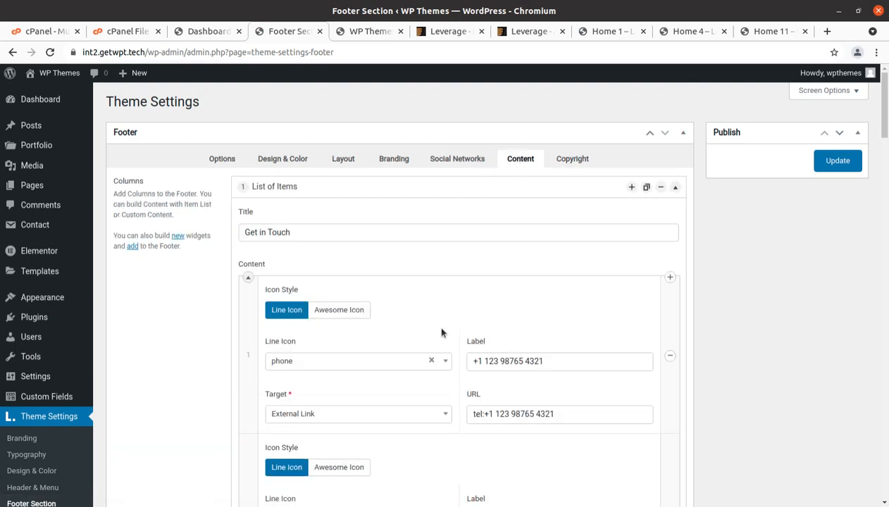
{"action": "scroll", "coordinate": [532, 331], "scroll_direction": "down", "scroll_amount": 1}
{"action": "scroll", "coordinate": [440, 207], "scroll_direction": "up", "scroll_amount": 1}
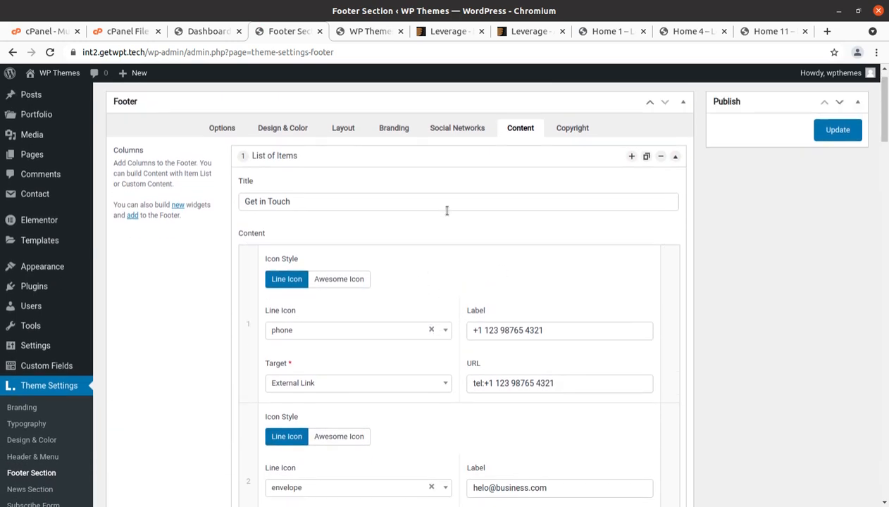
{"action": "scroll", "coordinate": [446, 210], "scroll_direction": "down", "scroll_amount": 2}
Open the News Section settings and review the Design & Color, Layout, Button and Heading options.
{"action": "scroll", "coordinate": [348, 371], "scroll_direction": "down", "scroll_amount": 3}
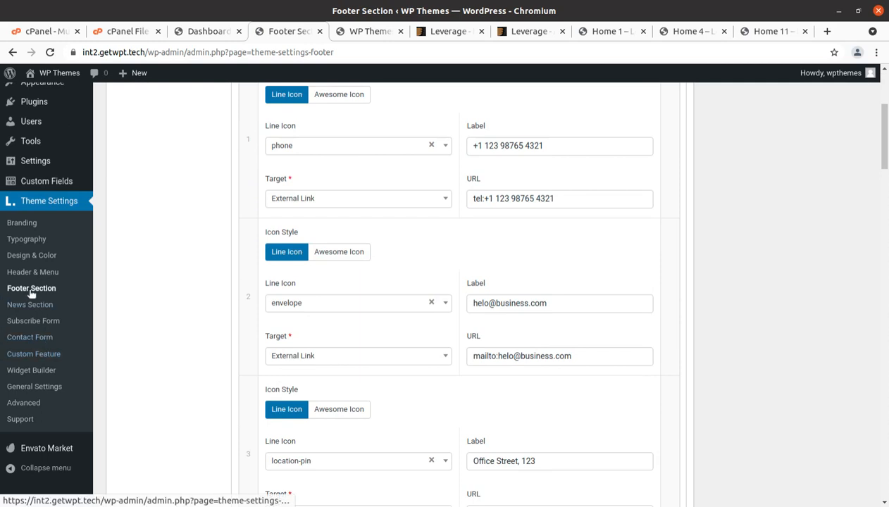
{"action": "left_click", "coordinate": [22, 311]}
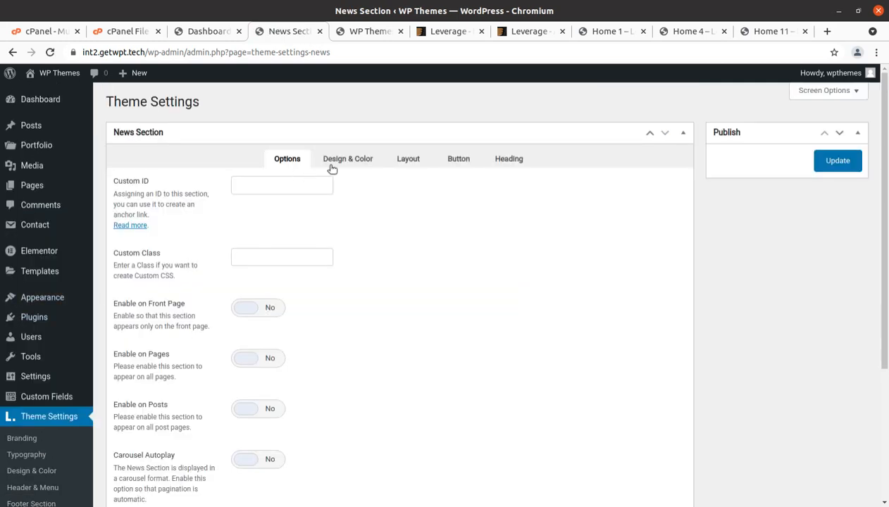
{"action": "left_click", "coordinate": [337, 166]}
{"action": "left_click", "coordinate": [406, 163]}
{"action": "left_click", "coordinate": [459, 164]}
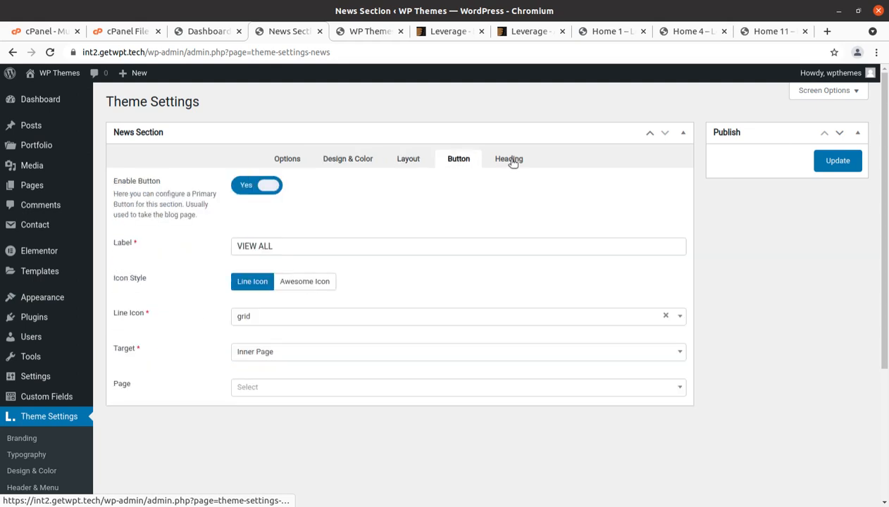
{"action": "left_click", "coordinate": [512, 162]}
Open the Subscribe Form settings to review the heading options, and look over the Contact Form settings.
{"action": "scroll", "coordinate": [76, 409], "scroll_direction": "down", "scroll_amount": 2}
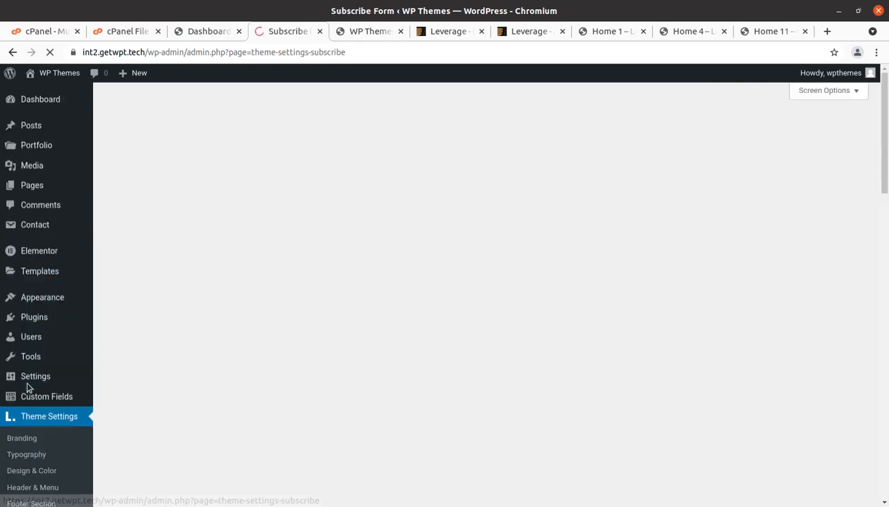
{"action": "scroll", "coordinate": [500, 347], "scroll_direction": "down", "scroll_amount": 2}
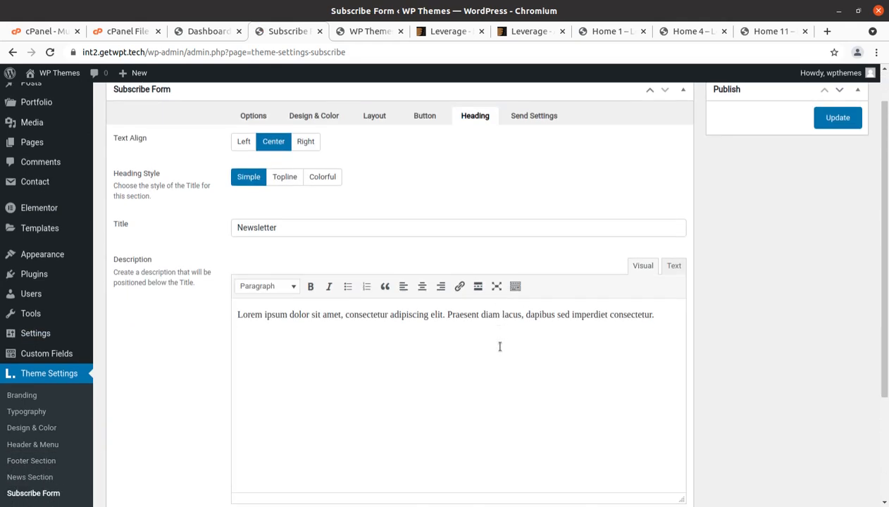
{"action": "scroll", "coordinate": [492, 342], "scroll_direction": "down", "scroll_amount": 4}
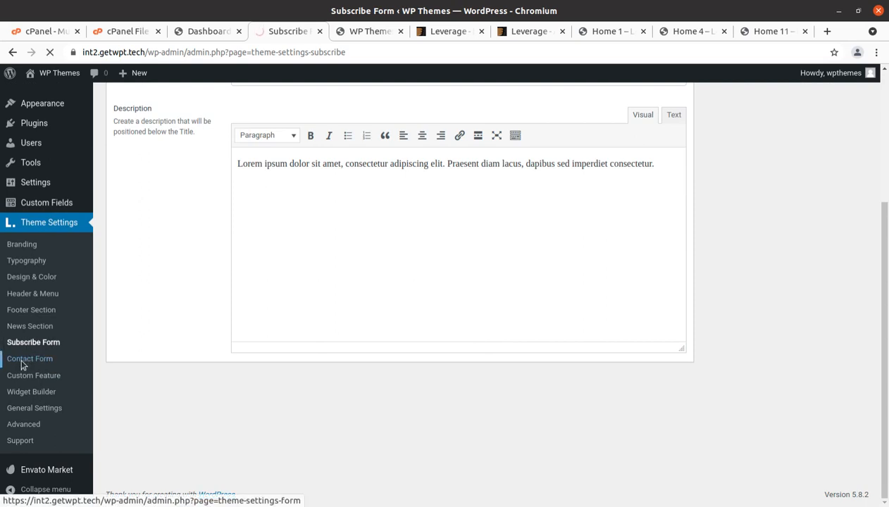
{"action": "scroll", "coordinate": [50, 420], "scroll_direction": "down", "scroll_amount": 5}
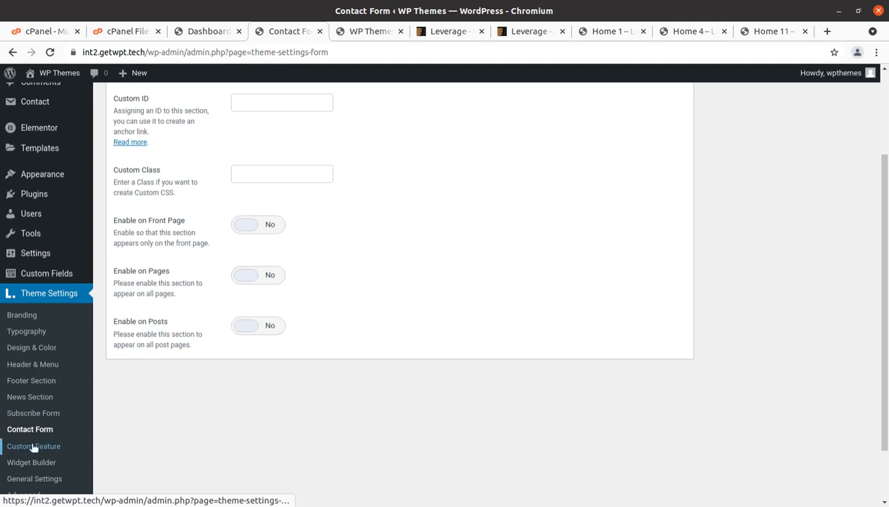
Open the Custom Feature settings and review the Options, Design & Color, Layout, Heading and Content settings.
{"action": "left_click", "coordinate": [35, 448]}
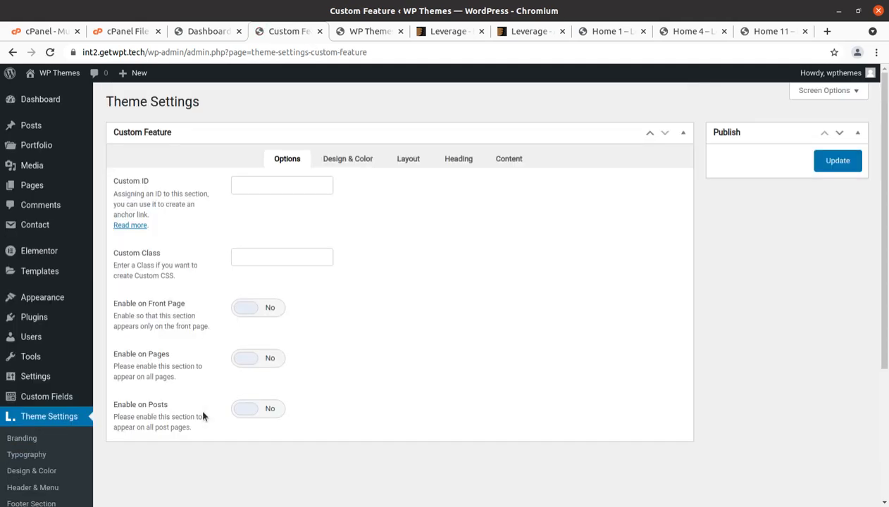
{"action": "left_click", "coordinate": [350, 162]}
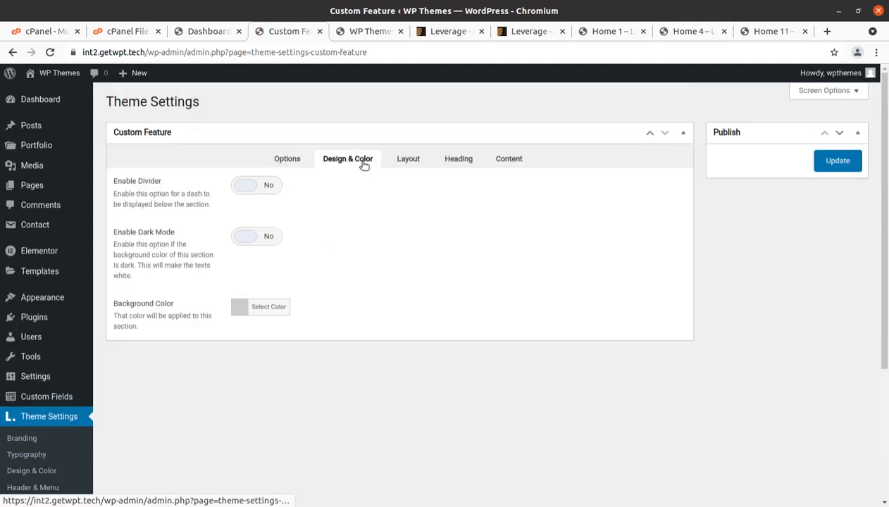
{"action": "left_click", "coordinate": [408, 161]}
{"action": "left_click", "coordinate": [452, 162]}
{"action": "left_click", "coordinate": [503, 162]}
Open the Widget Builder settings and examine the testimonial items in the Carousel widget.
{"action": "mouse_move", "coordinate": [74, 404]}
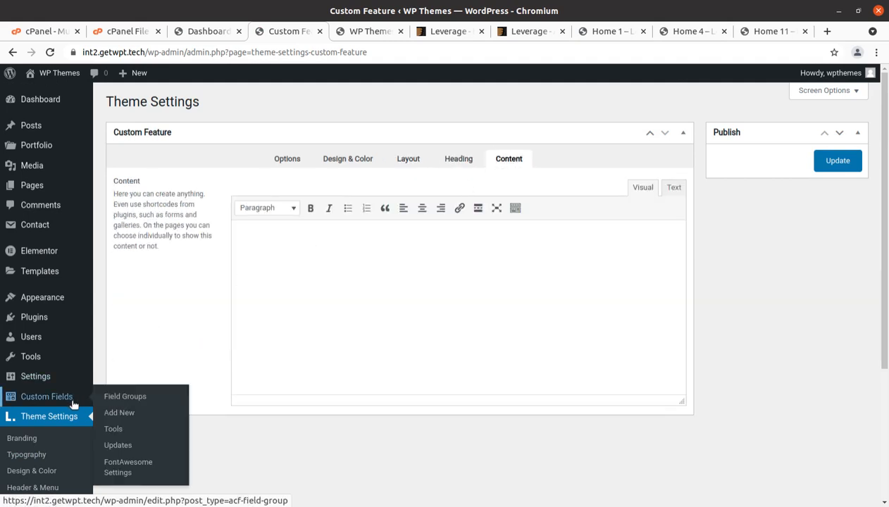
{"action": "scroll", "coordinate": [70, 405], "scroll_direction": "down", "scroll_amount": 5}
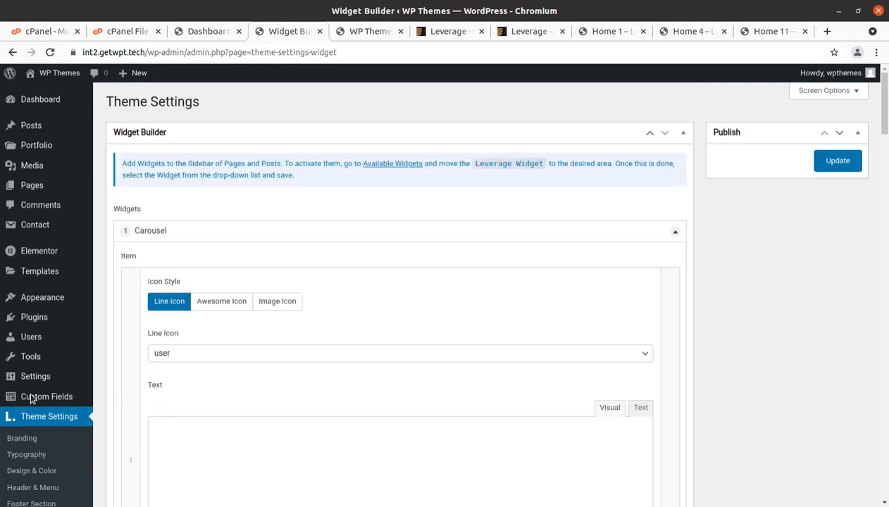
{"action": "scroll", "coordinate": [271, 304], "scroll_direction": "down", "scroll_amount": 5}
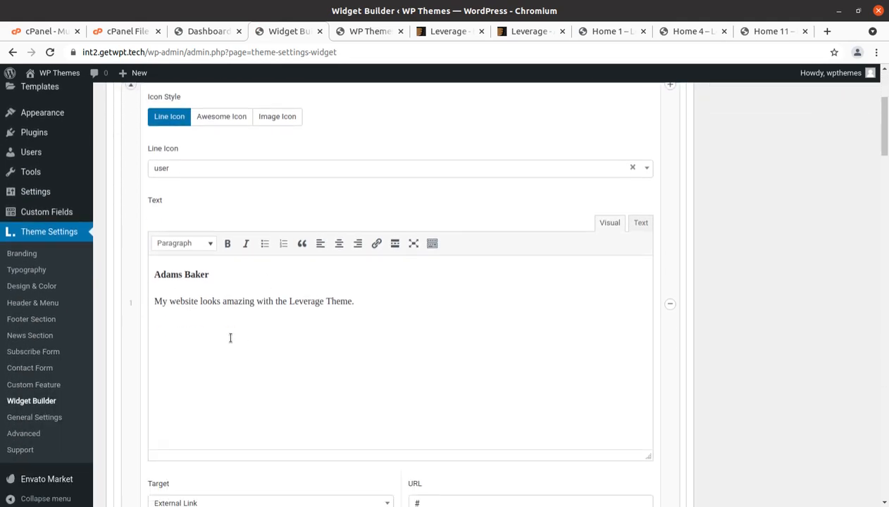
{"action": "scroll", "coordinate": [227, 315], "scroll_direction": "down", "scroll_amount": 9}
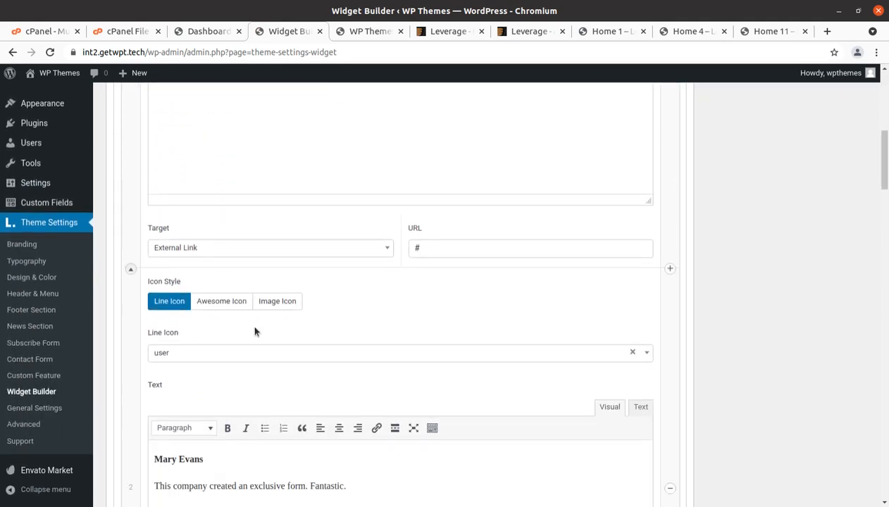
{"action": "scroll", "coordinate": [188, 348], "scroll_direction": "down", "scroll_amount": 3}
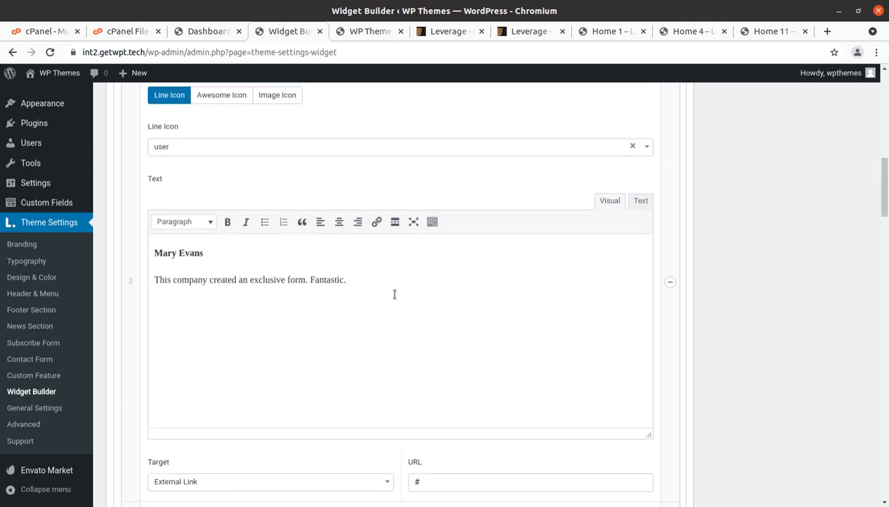
{"action": "scroll", "coordinate": [395, 294], "scroll_direction": "down", "scroll_amount": 10}
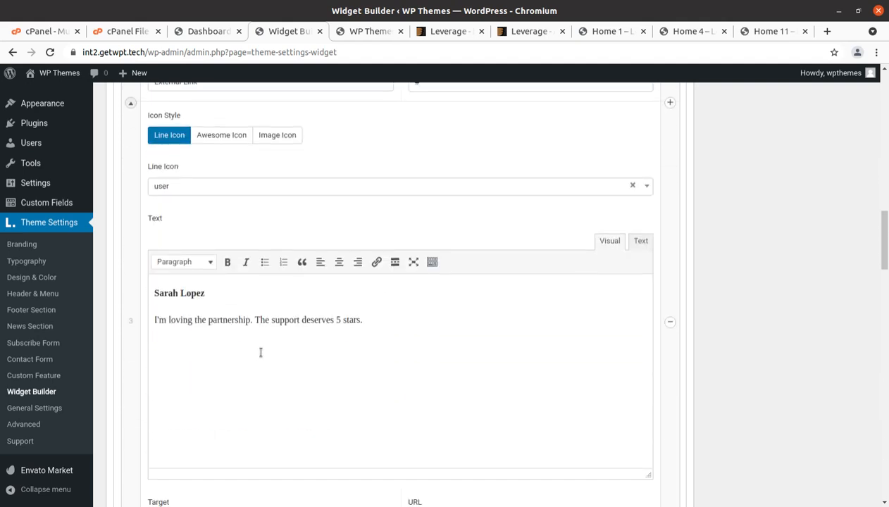
{"action": "scroll", "coordinate": [261, 352], "scroll_direction": "up", "scroll_amount": 20}
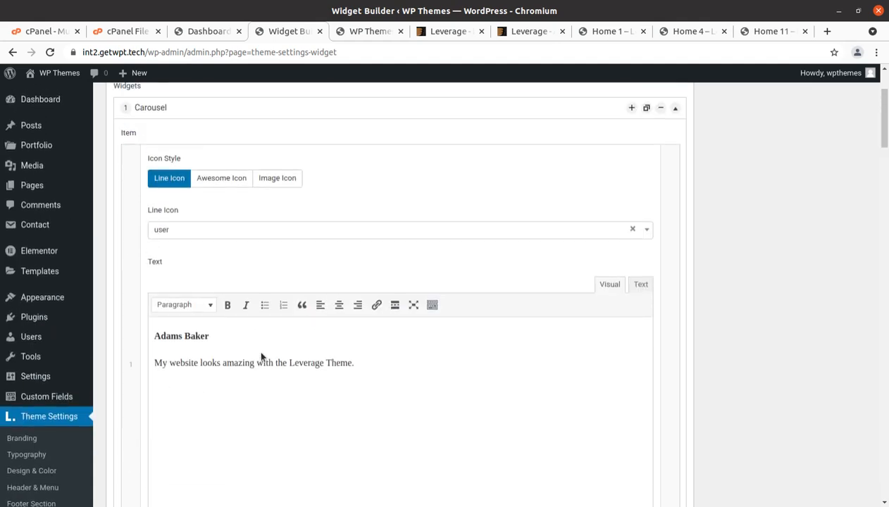
Open the General Settings section to review its Features options, and open the Advanced section.
{"action": "scroll", "coordinate": [261, 352], "scroll_direction": "down", "scroll_amount": 12}
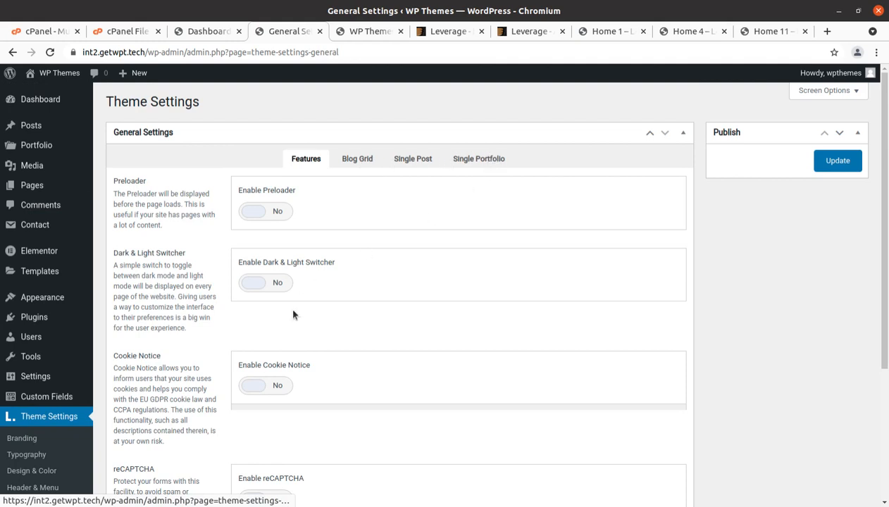
{"action": "scroll", "coordinate": [294, 315], "scroll_direction": "down", "scroll_amount": 5}
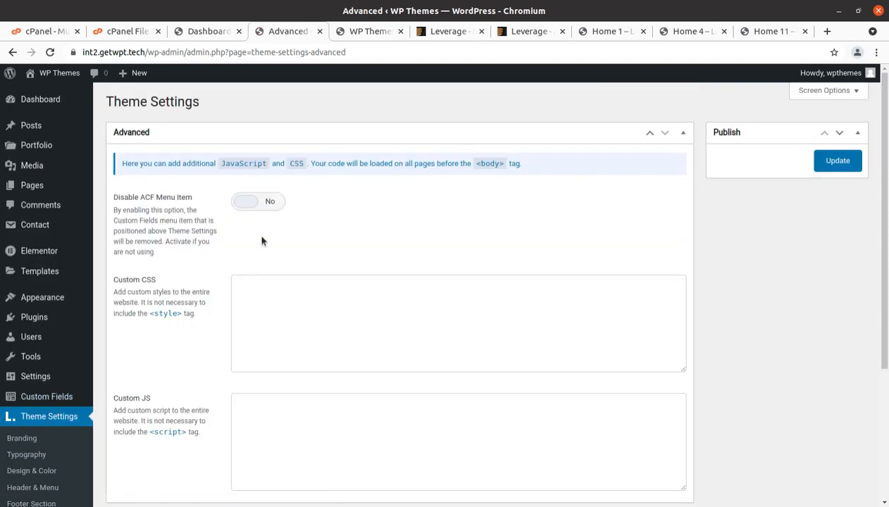
Review the Advanced theme settings for Disable ACF Menu Item, Custom CSS and Custom JS.
{"action": "scroll", "coordinate": [343, 303], "scroll_direction": "down", "scroll_amount": 3}
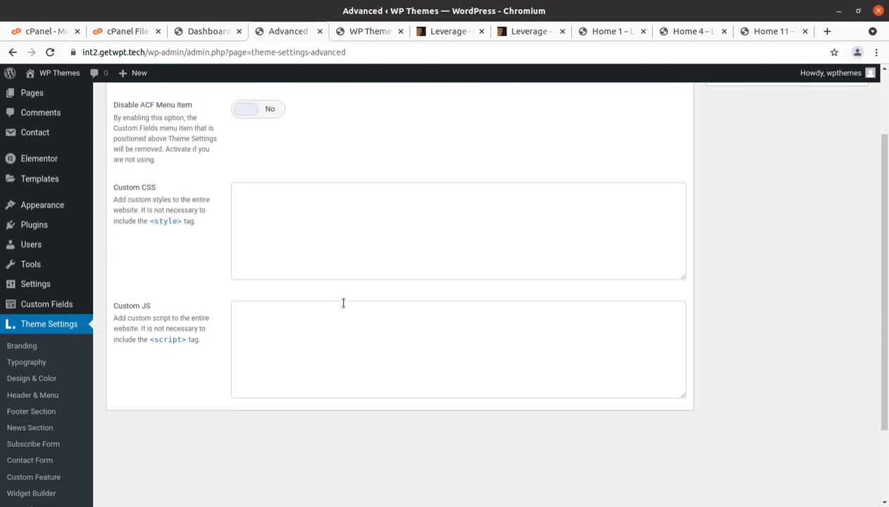
{"action": "scroll", "coordinate": [343, 303], "scroll_direction": "down", "scroll_amount": 3}
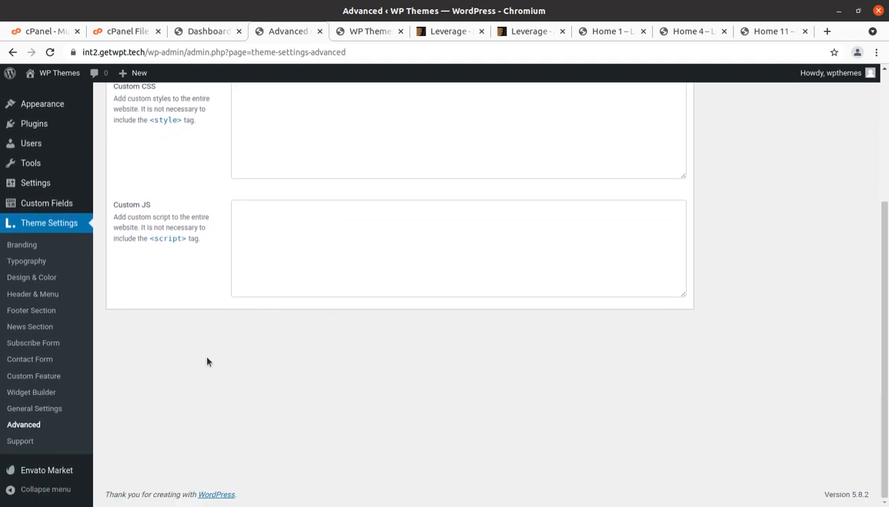
{"action": "scroll", "coordinate": [205, 363], "scroll_direction": "up", "scroll_amount": 6}
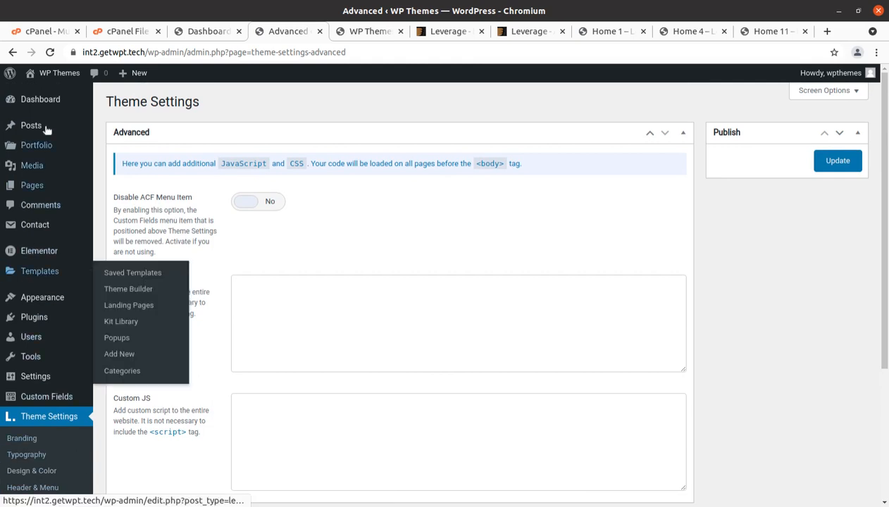
Go to the WordPress Dashboard, open the site's front page in a new tab and start editing it with Elementor.
{"action": "left_click", "coordinate": [43, 101]}
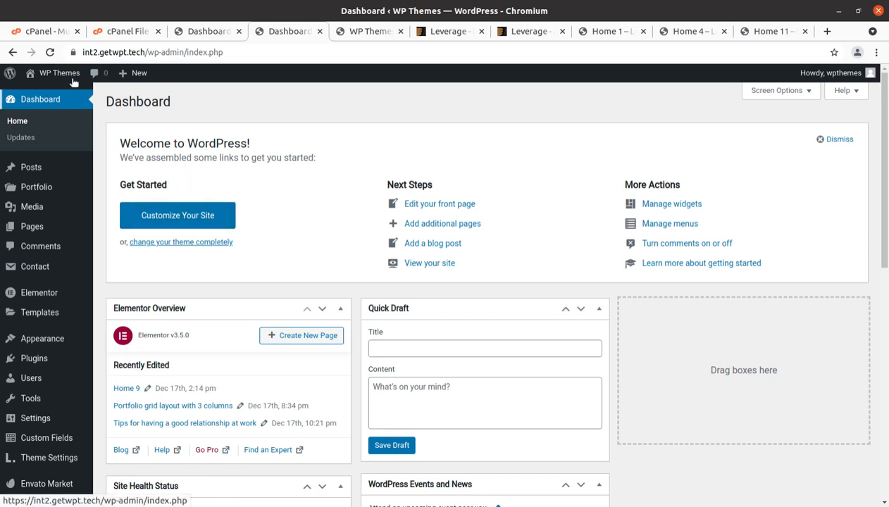
{"action": "mouse_move", "coordinate": [65, 73]}
{"action": "middle_click", "coordinate": [48, 95]}
{"action": "left_click", "coordinate": [314, 33]}
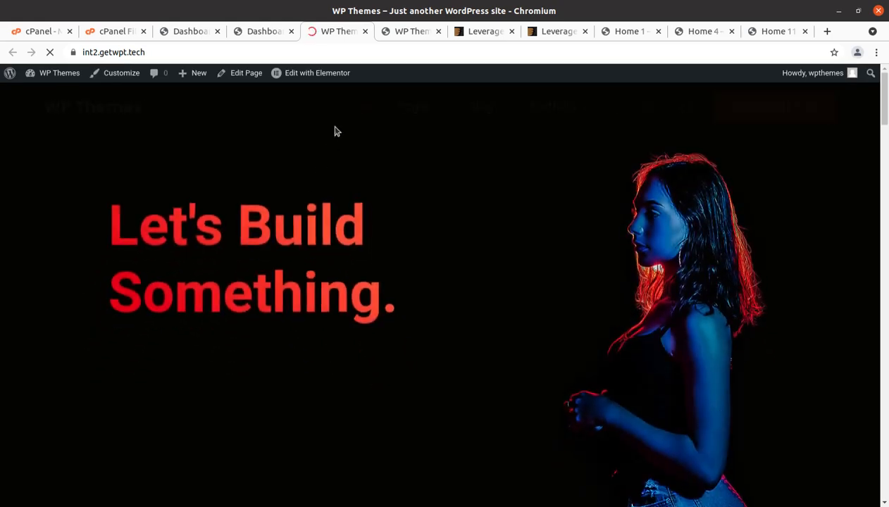
{"action": "mouse_move", "coordinate": [307, 76]}
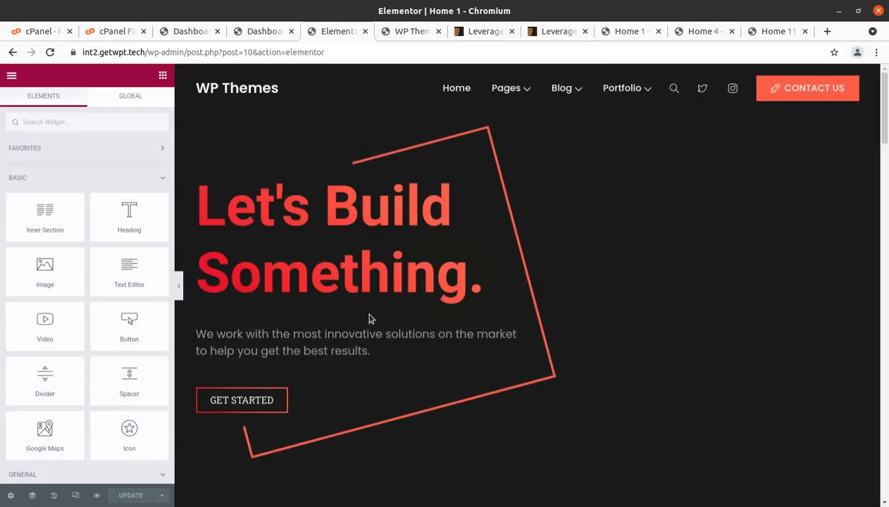
Open the hero Slider & Banner widget's content settings and look over the About Us and Institutional sections.
{"action": "scroll", "coordinate": [501, 292], "scroll_direction": "down", "scroll_amount": 2}
{"action": "scroll", "coordinate": [421, 218], "scroll_direction": "up", "scroll_amount": 2}
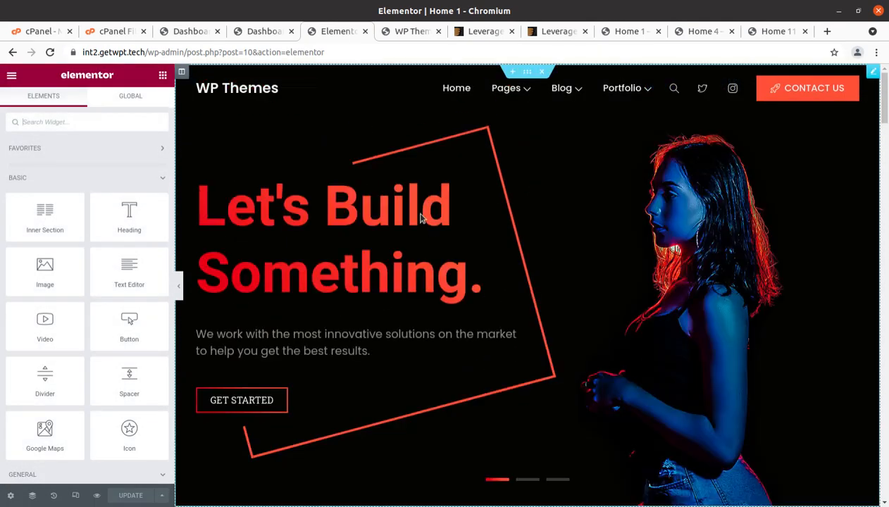
{"action": "left_click", "coordinate": [420, 218]}
{"action": "scroll", "coordinate": [576, 284], "scroll_direction": "down", "scroll_amount": 5}
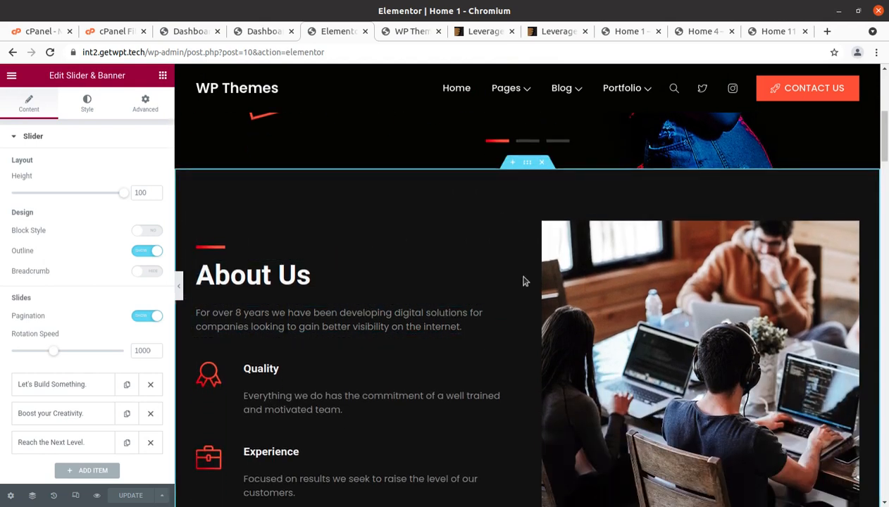
{"action": "scroll", "coordinate": [493, 331], "scroll_direction": "down", "scroll_amount": 2}
{"action": "scroll", "coordinate": [453, 373], "scroll_direction": "down", "scroll_amount": 2}
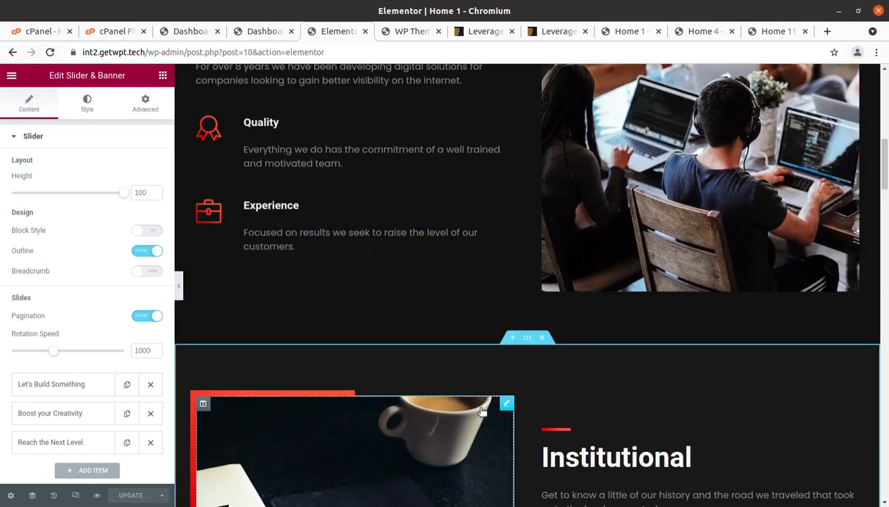
{"action": "scroll", "coordinate": [609, 377], "scroll_direction": "down", "scroll_amount": 2}
{"action": "scroll", "coordinate": [609, 377], "scroll_direction": "down", "scroll_amount": 2}
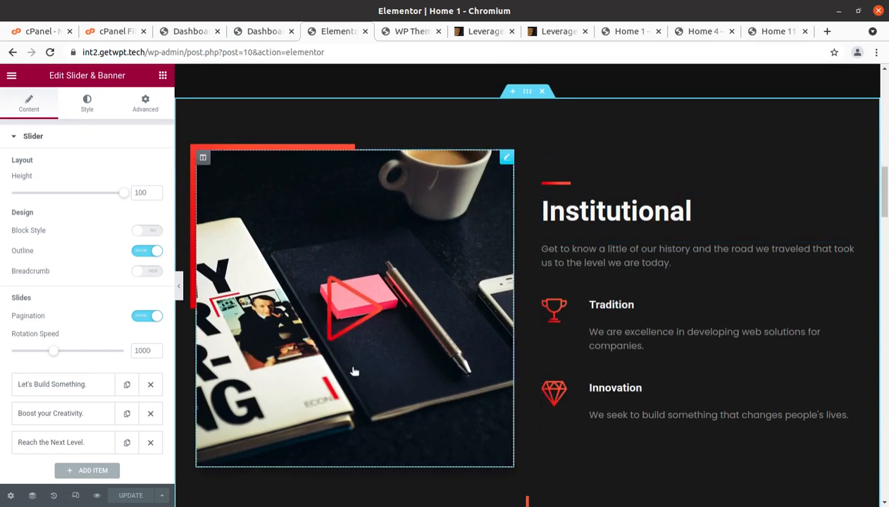
Inspect the Counter widget settings for the Innovations and Happy Customers items in the Fun Facts section.
{"action": "scroll", "coordinate": [322, 423], "scroll_direction": "down", "scroll_amount": 7}
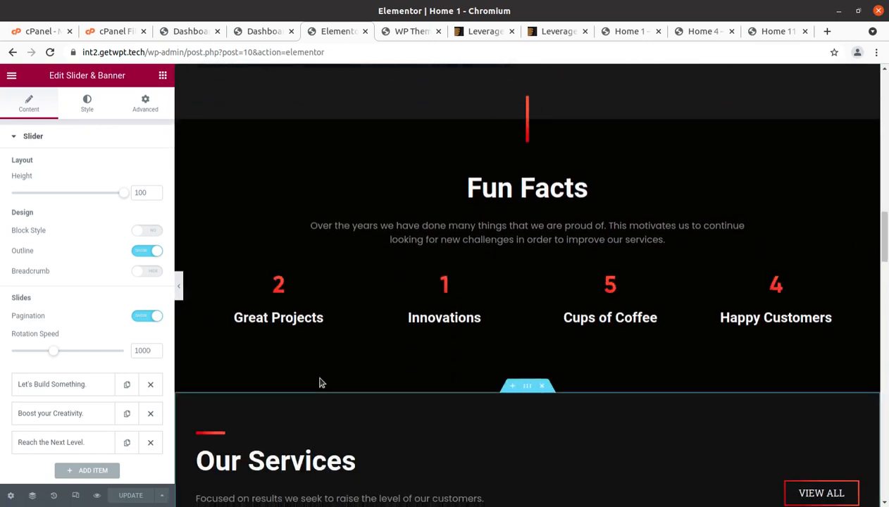
{"action": "left_click", "coordinate": [443, 312]}
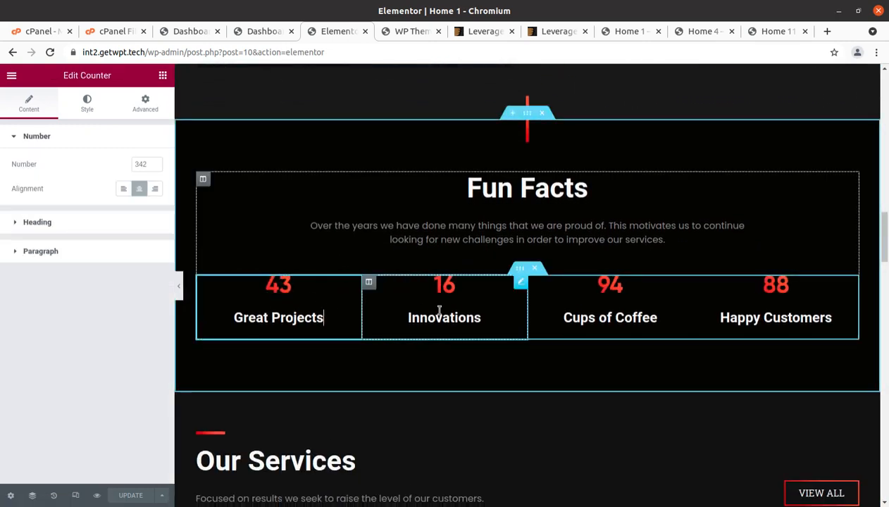
{"action": "left_click", "coordinate": [726, 312]}
Inspect the Card widget settings of Website Pro, E-Commerce and Mobile Apps in Our Services, and view the remaining service cards.
{"action": "scroll", "coordinate": [308, 380], "scroll_direction": "down", "scroll_amount": 5}
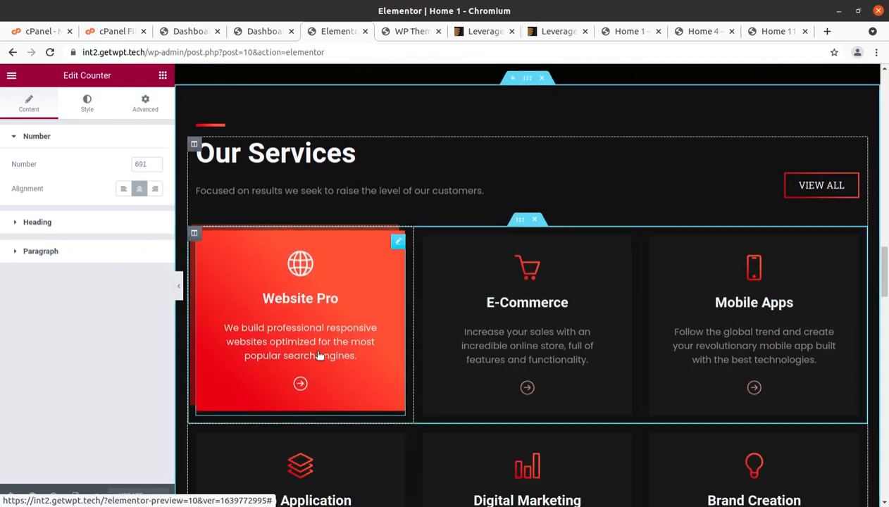
{"action": "left_click", "coordinate": [317, 354]}
{"action": "left_click", "coordinate": [555, 331]}
{"action": "left_click", "coordinate": [675, 327]}
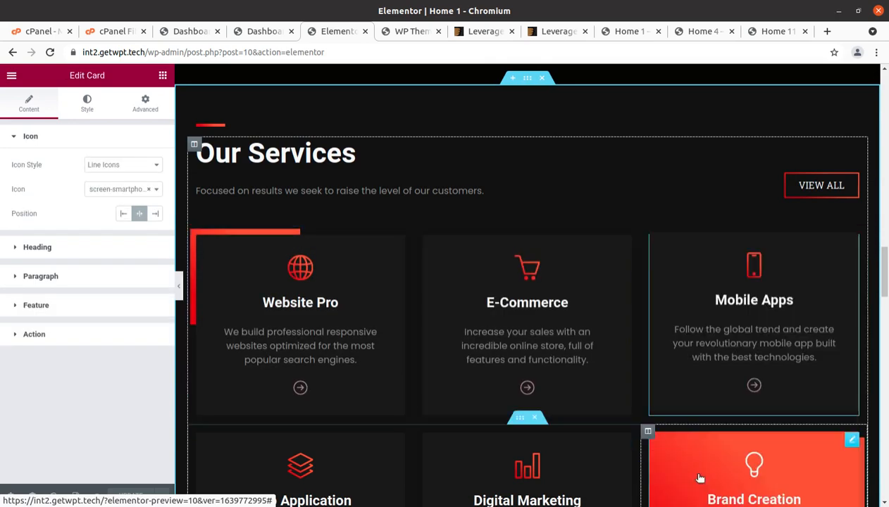
{"action": "scroll", "coordinate": [699, 472], "scroll_direction": "down", "scroll_amount": 2}
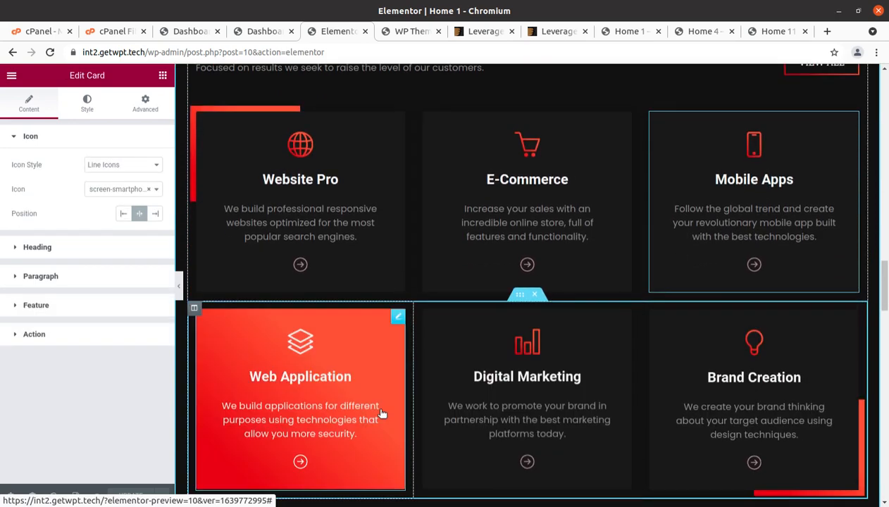
Look back over the page's upper sections and exit the Elementor editor to the WordPress edit screen of Home 1.
{"action": "scroll", "coordinate": [324, 454], "scroll_direction": "up", "scroll_amount": 8}
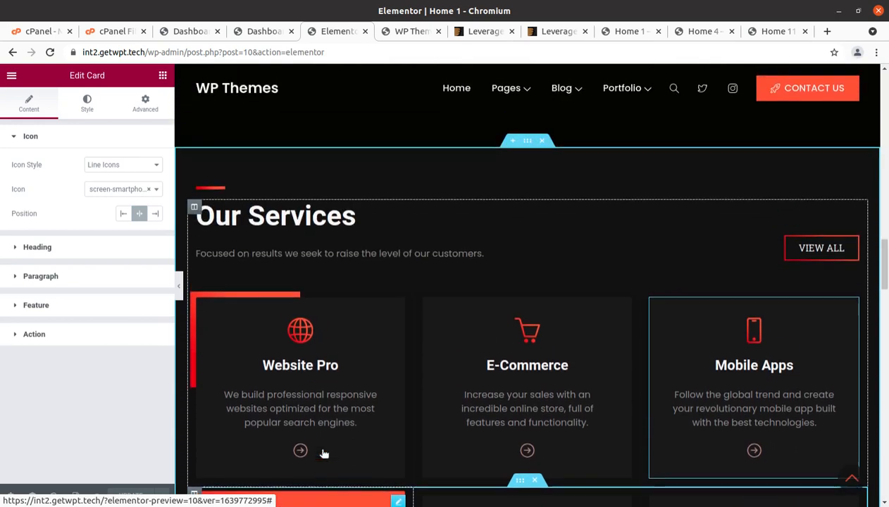
{"action": "scroll", "coordinate": [323, 453], "scroll_direction": "up", "scroll_amount": 6}
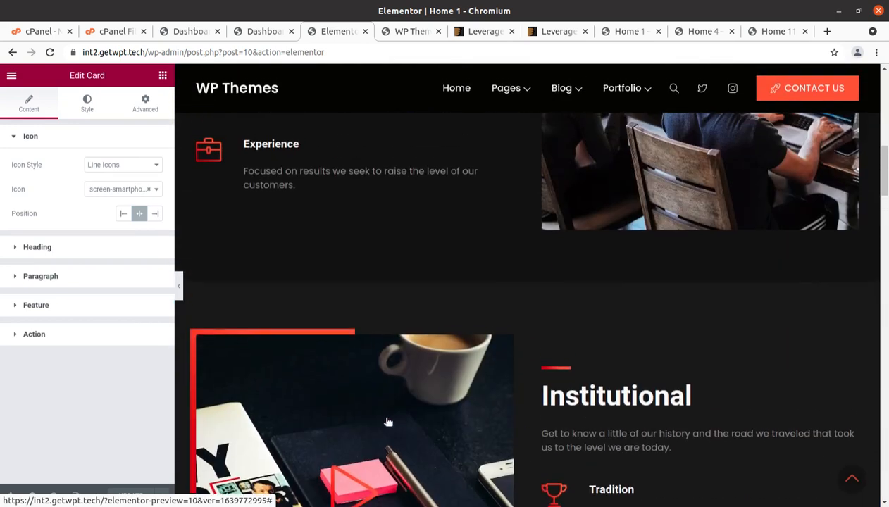
{"action": "scroll", "coordinate": [522, 391], "scroll_direction": "up", "scroll_amount": 2}
{"action": "scroll", "coordinate": [522, 391], "scroll_direction": "up", "scroll_amount": 2}
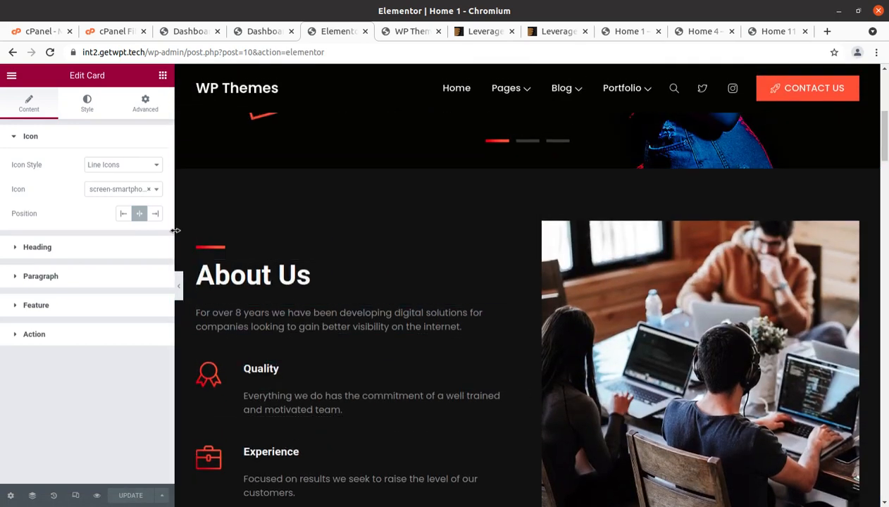
{"action": "left_click", "coordinate": [12, 76]}
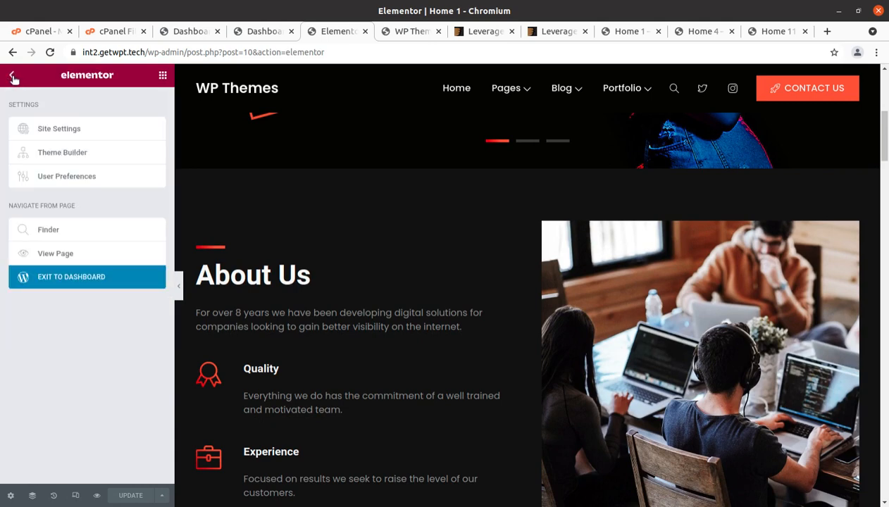
{"action": "left_click", "coordinate": [57, 279]}
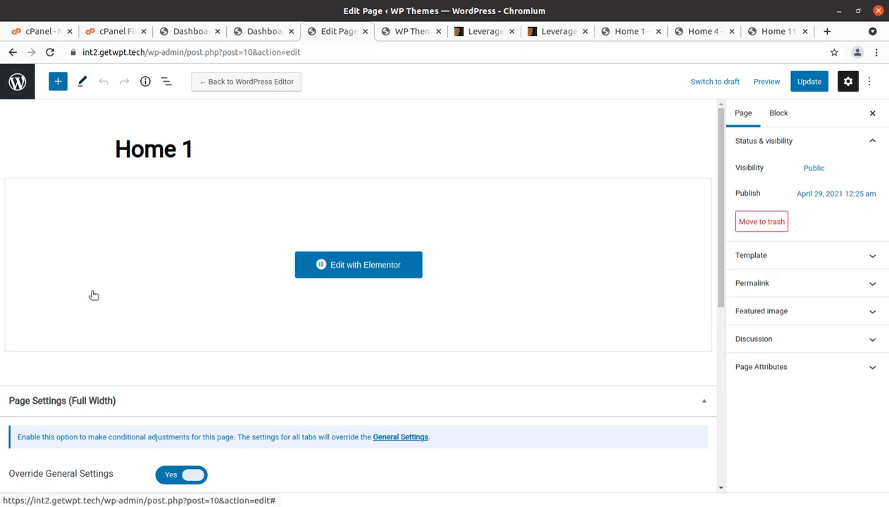
Switch to the older browser tab of the site and load its home page through the WP Themes site title.
{"action": "key", "text": "ctrl+Tab"}
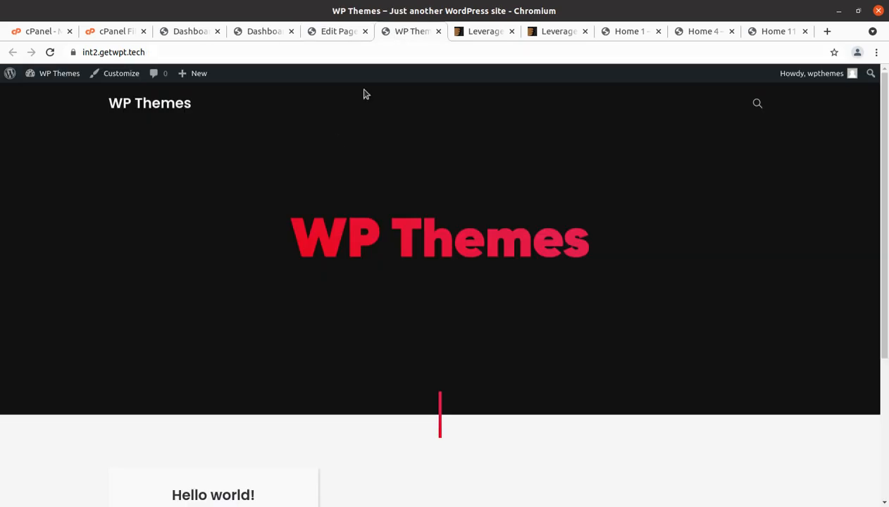
{"action": "left_click", "coordinate": [146, 105]}
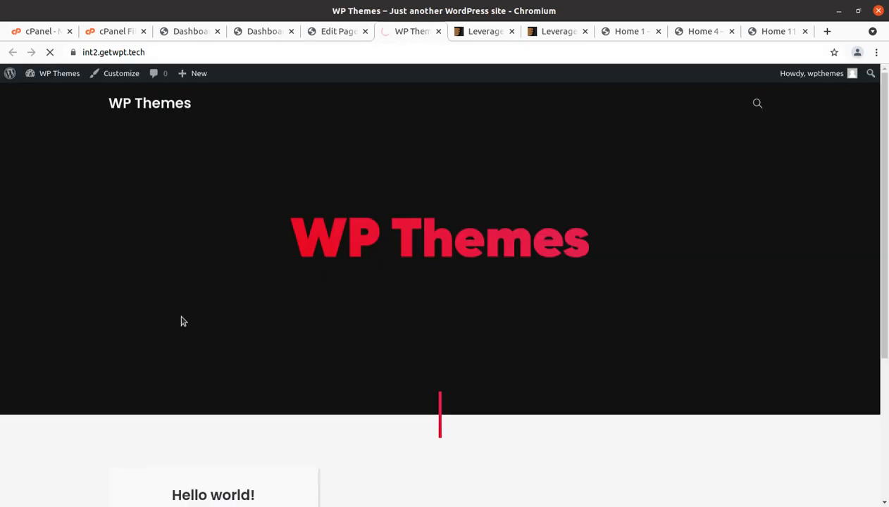